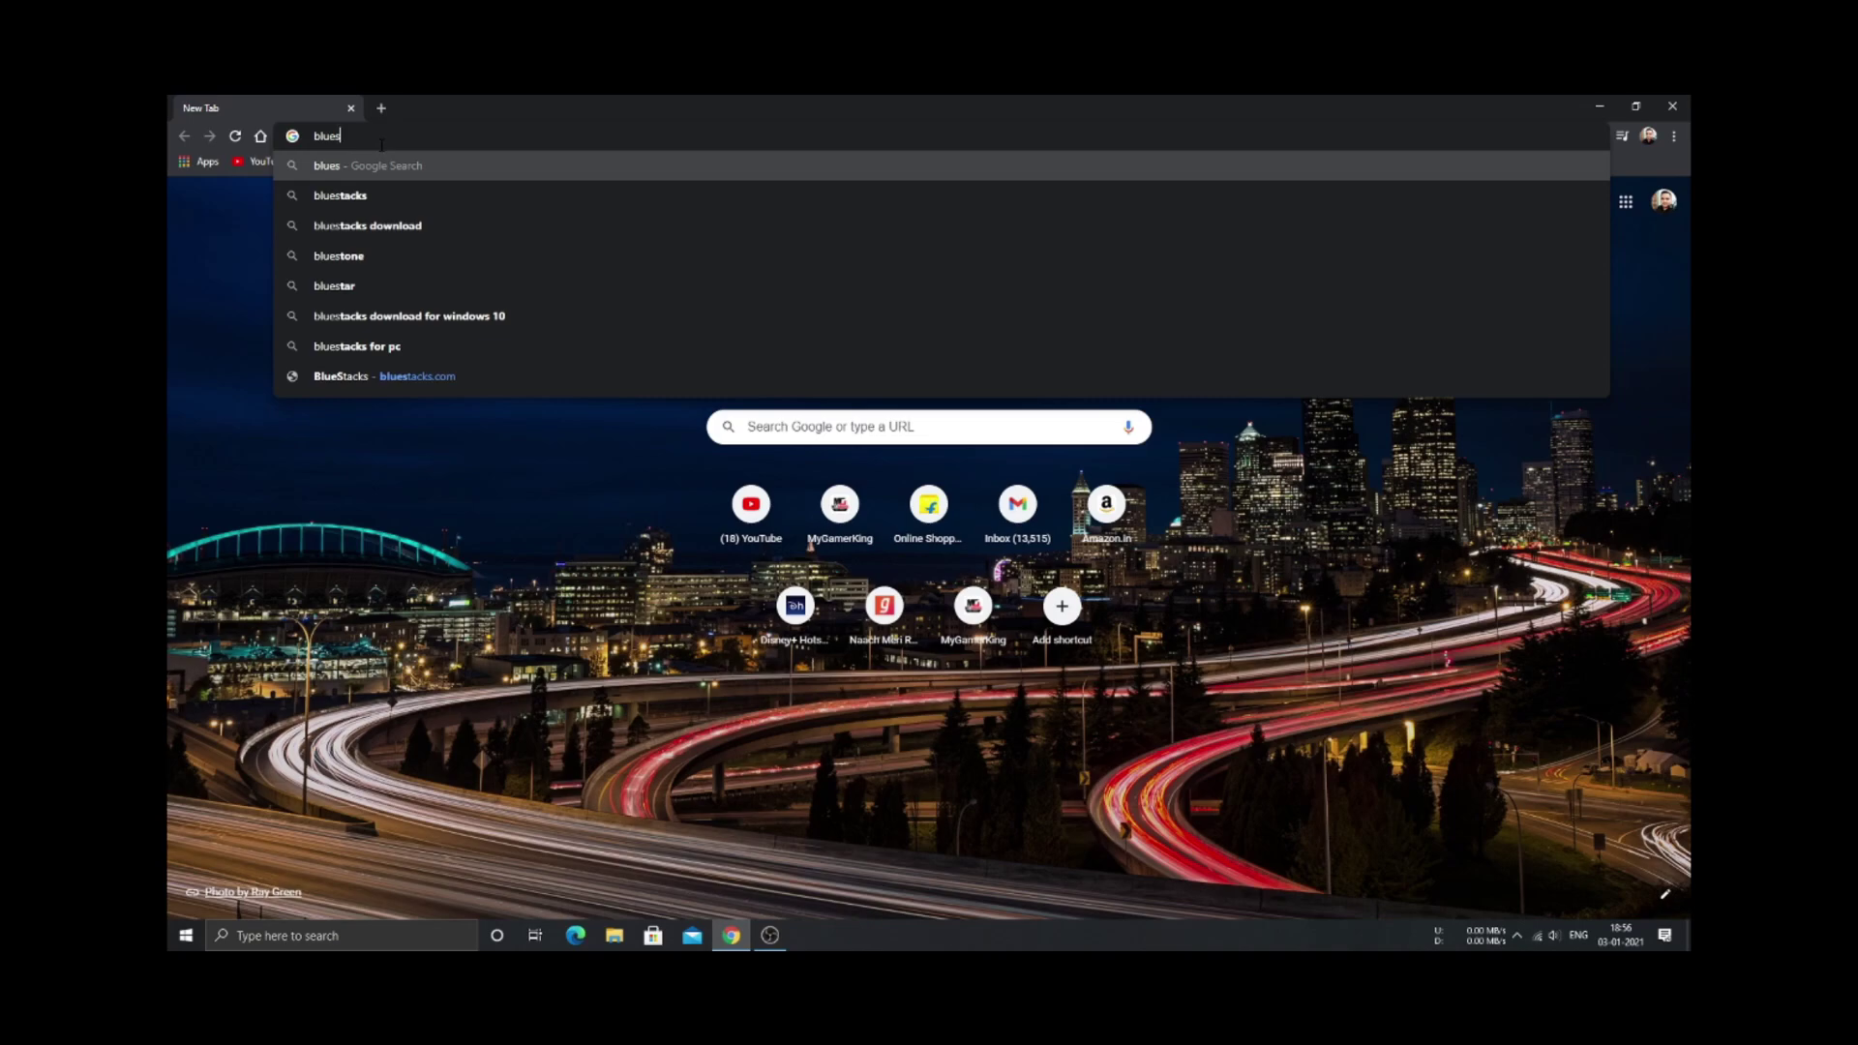
Search Google for "bluestacks download" and open the BlueStacks Official Site result.
type("t")
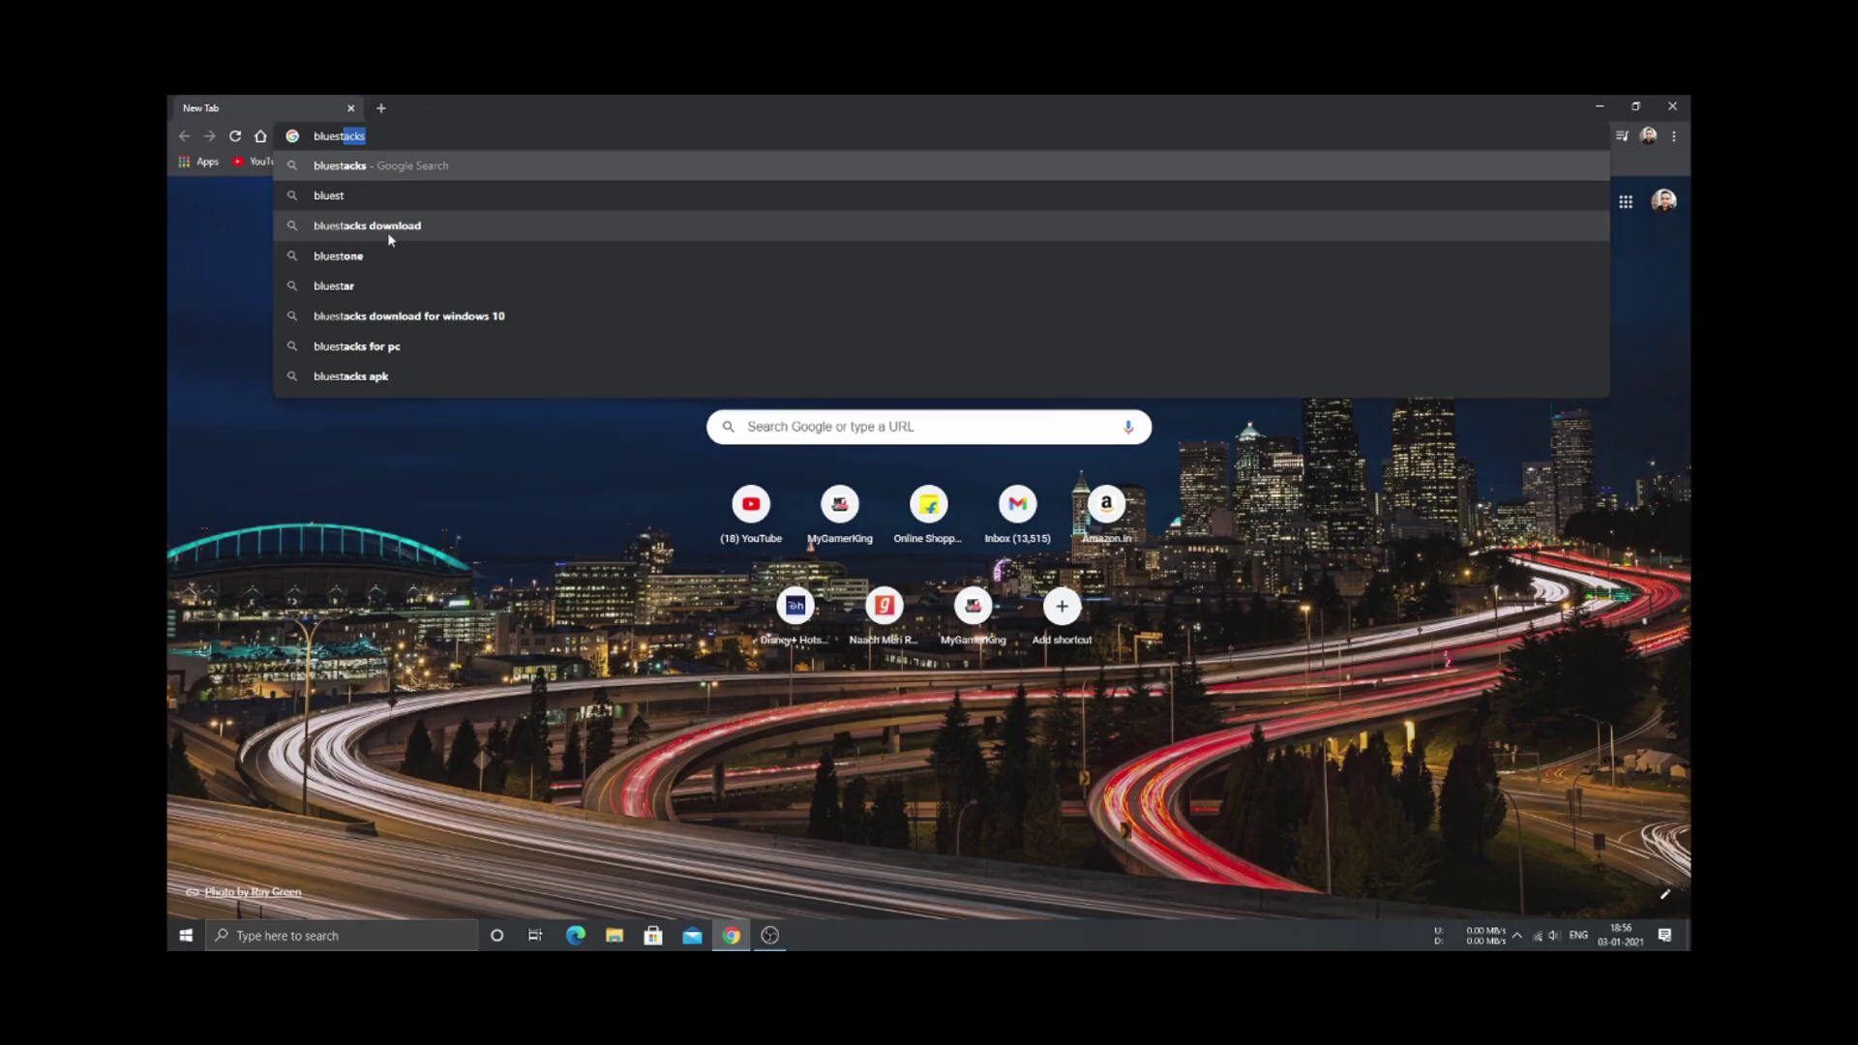
left_click(387, 229)
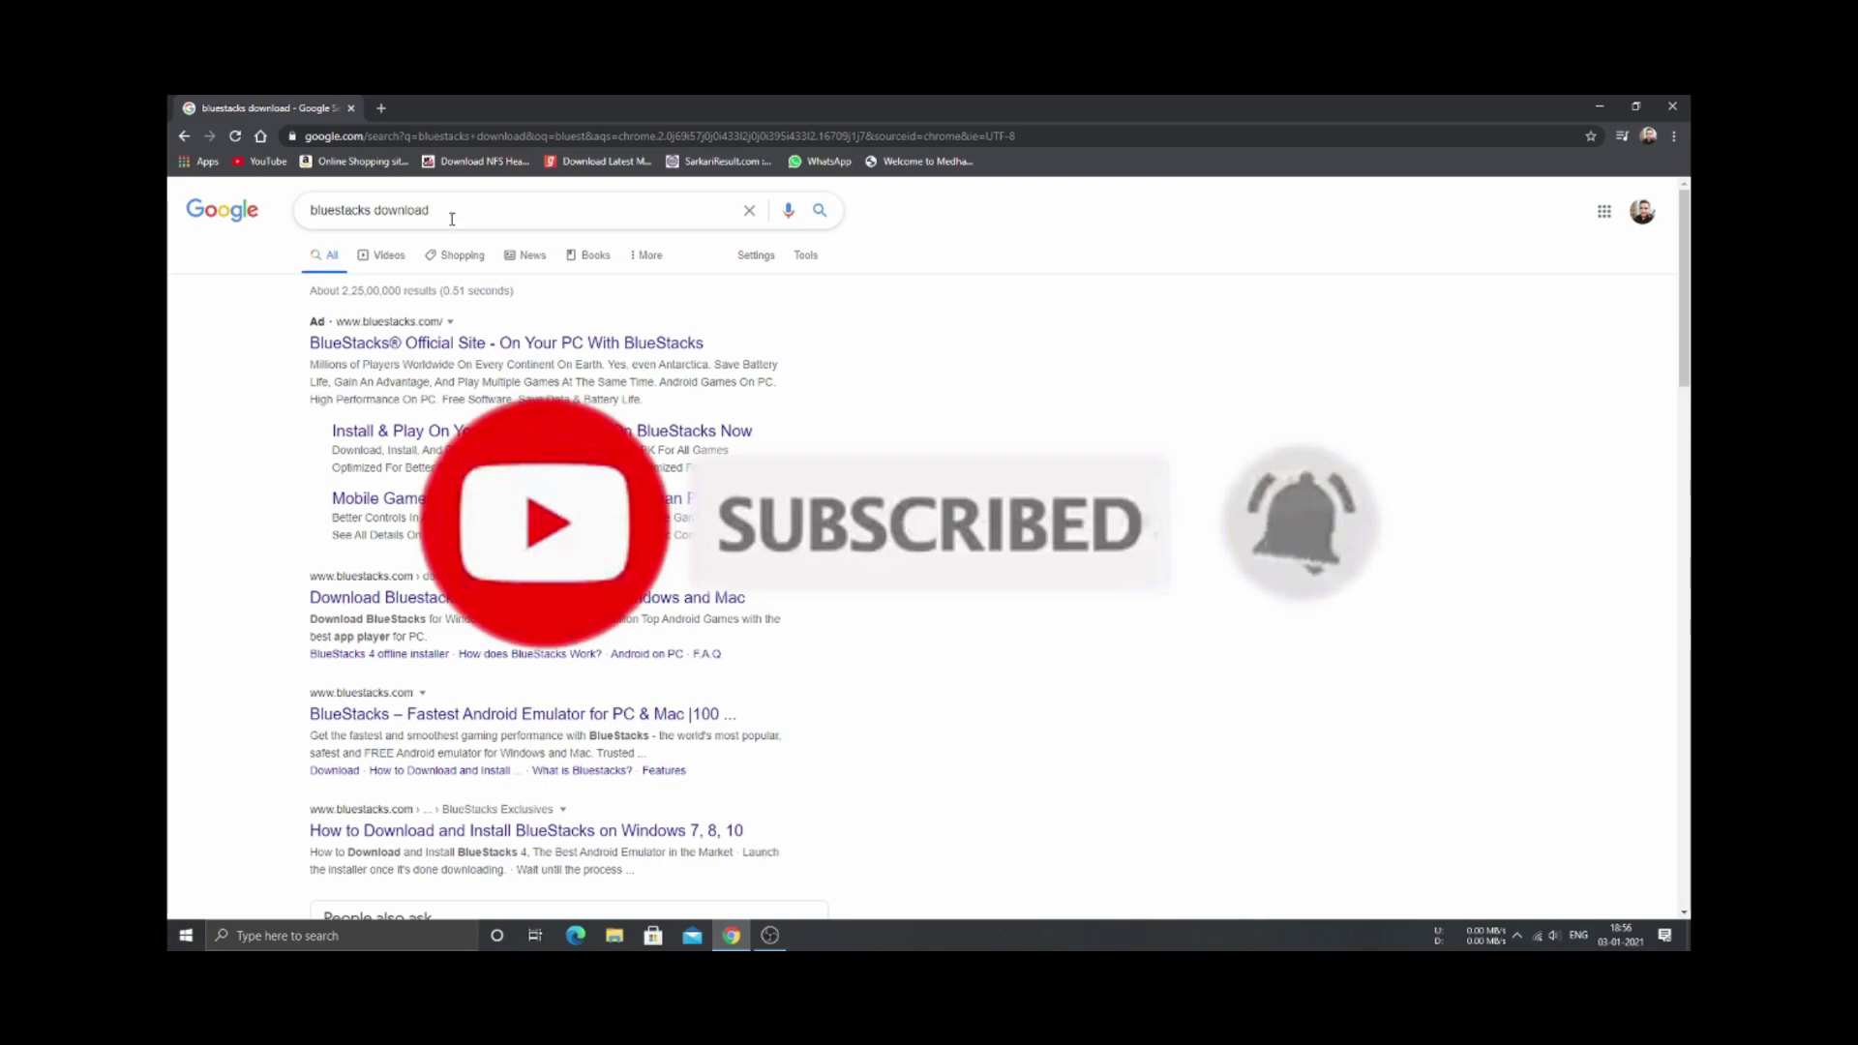
left_click(460, 211)
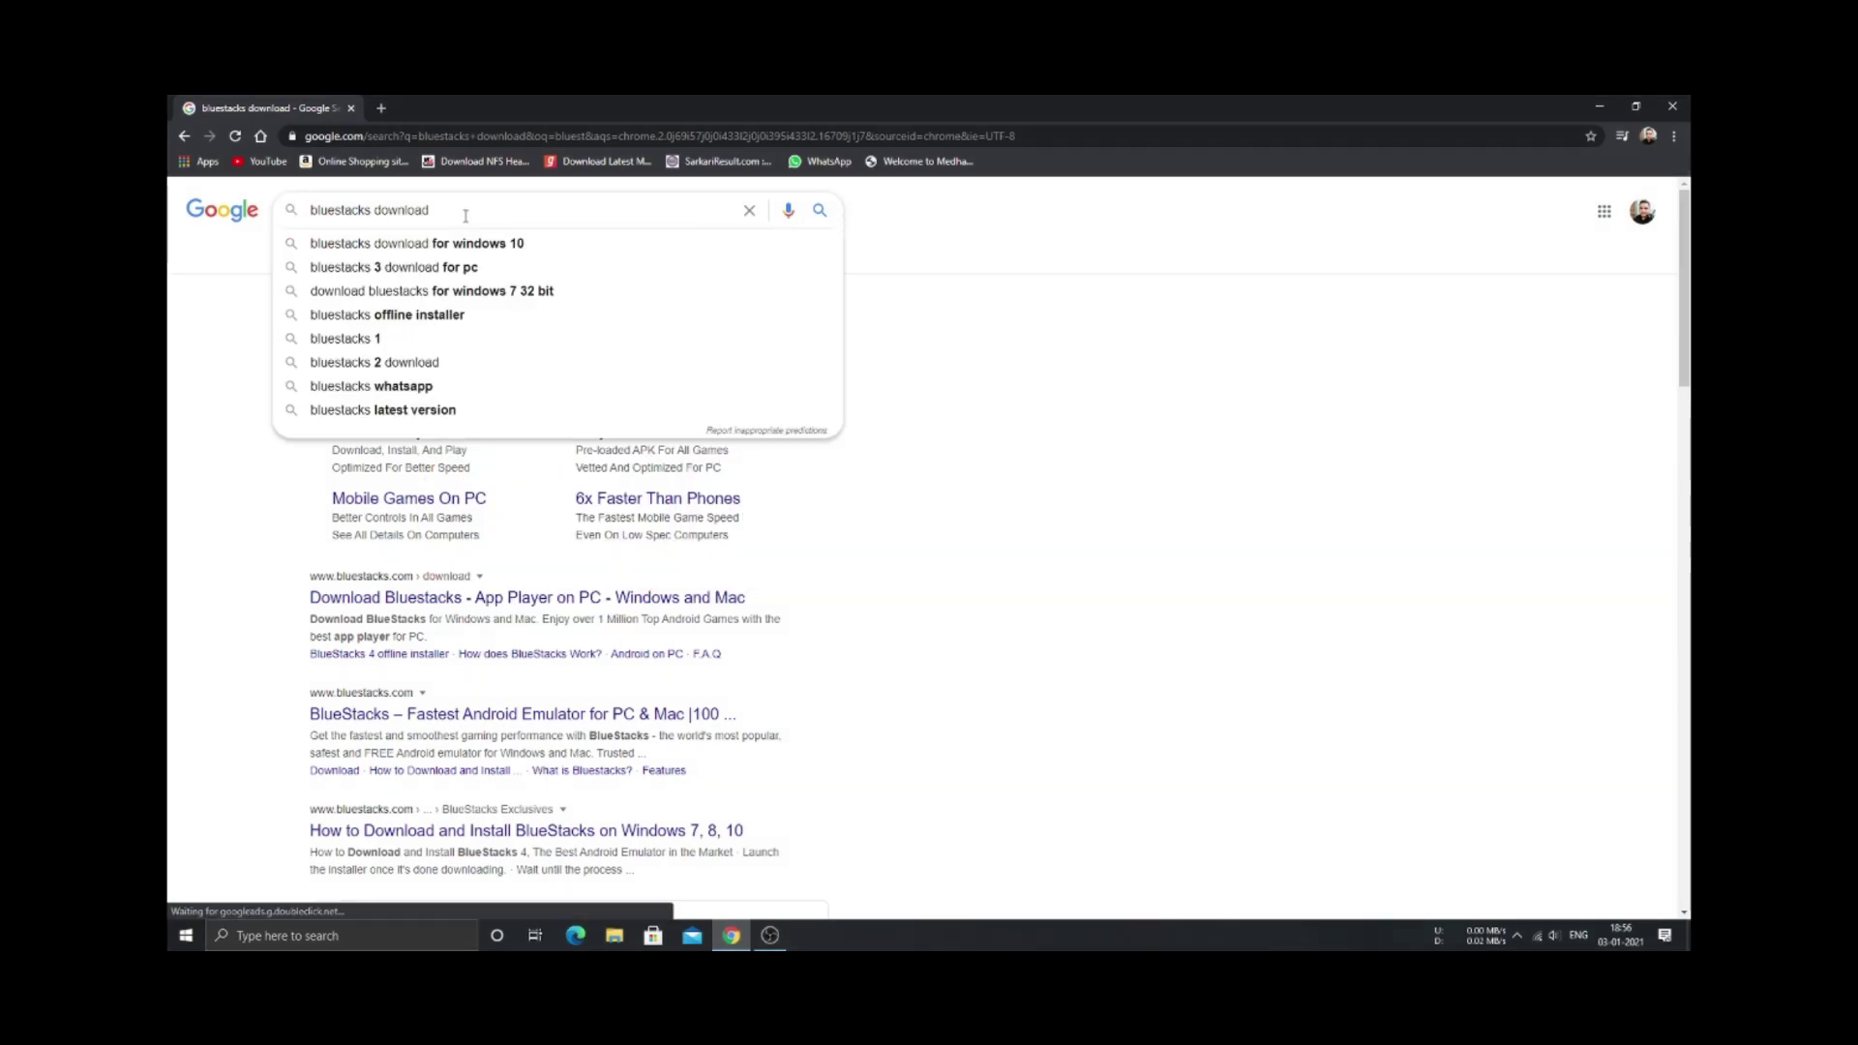
left_click(938, 311)
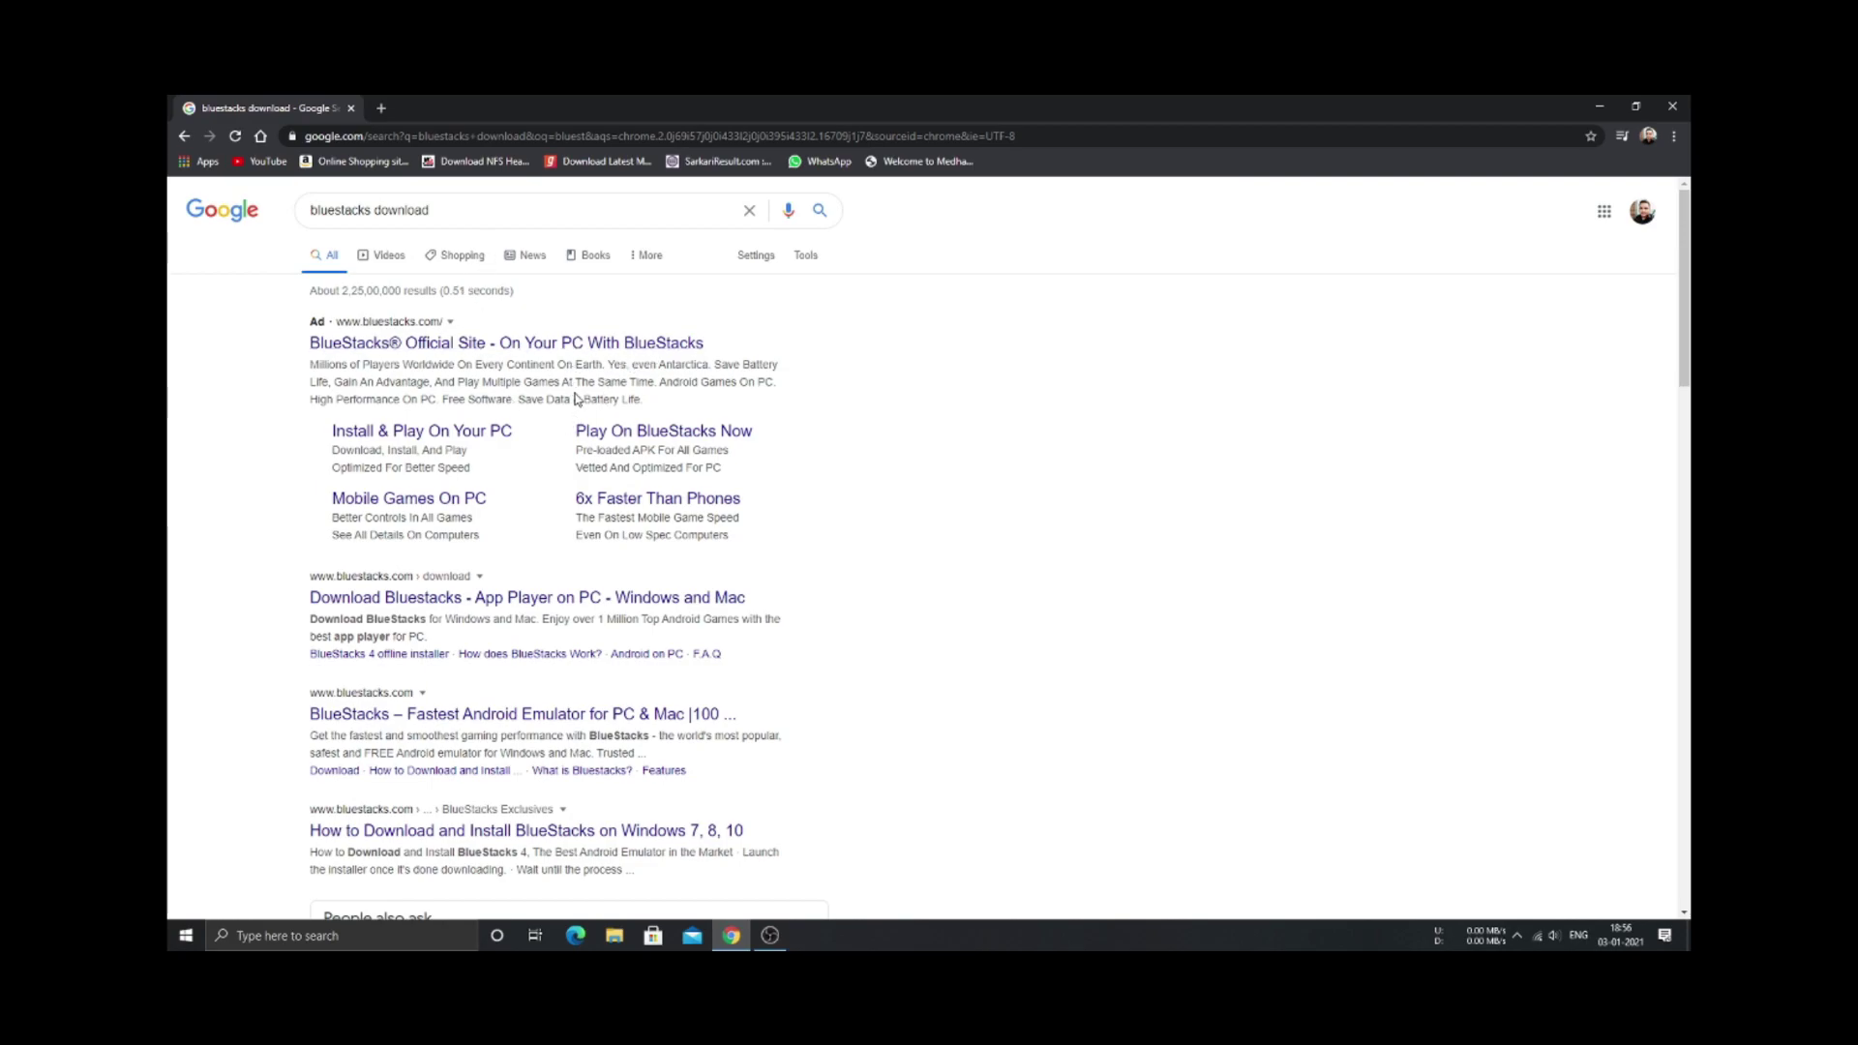
left_click(605, 347)
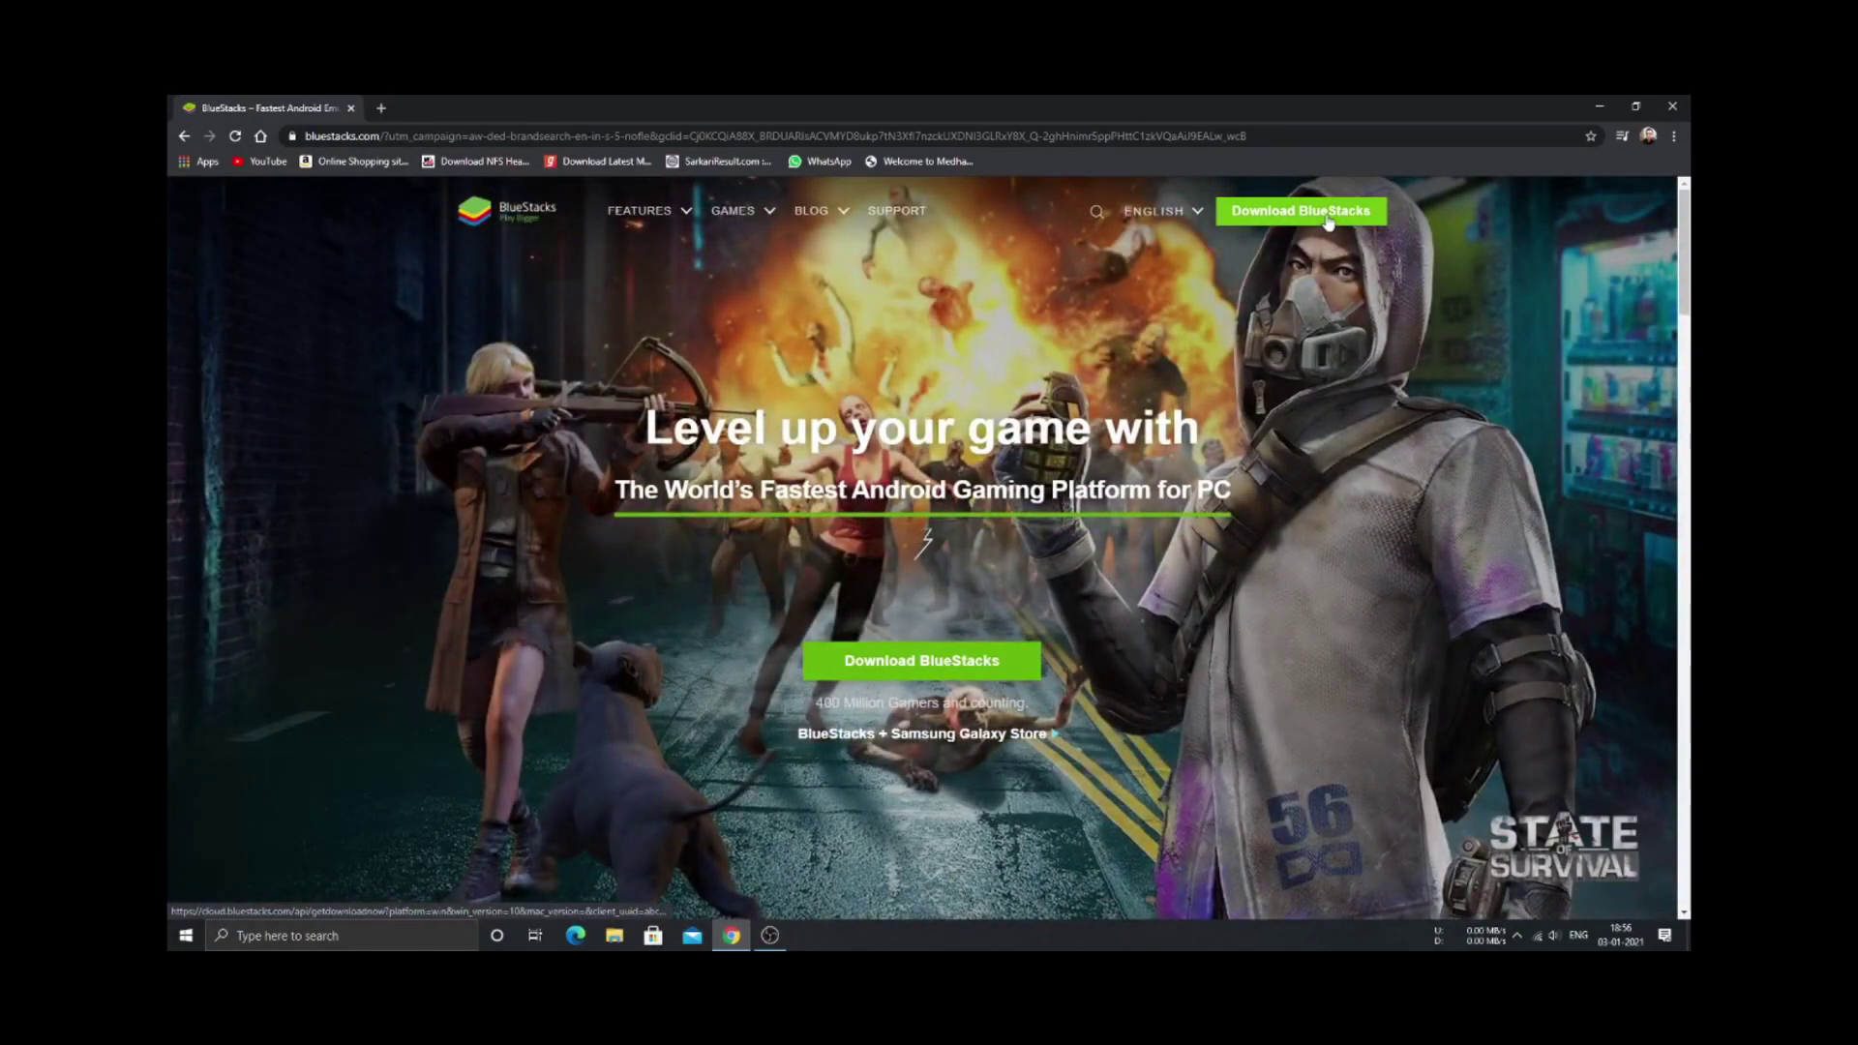
Download the BlueStacks installer from the site's home page and close the browser.
left_click(911, 661)
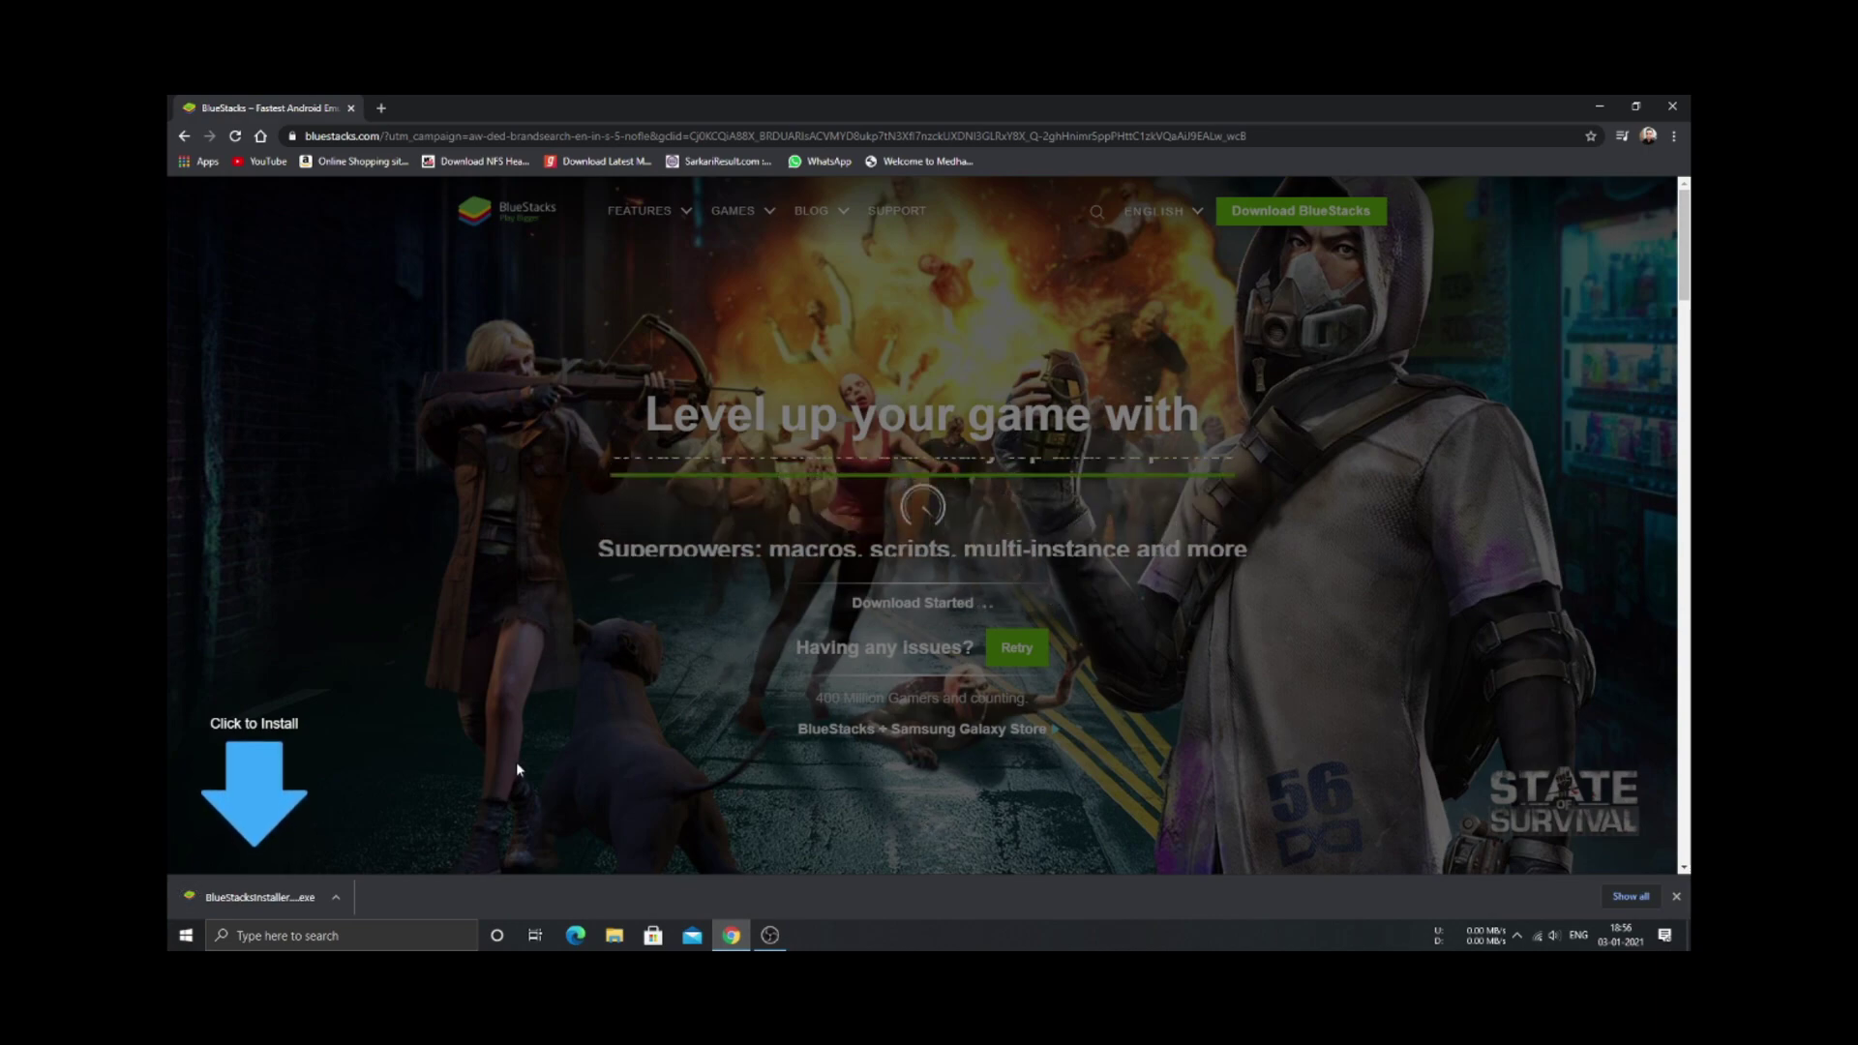
left_click(335, 897)
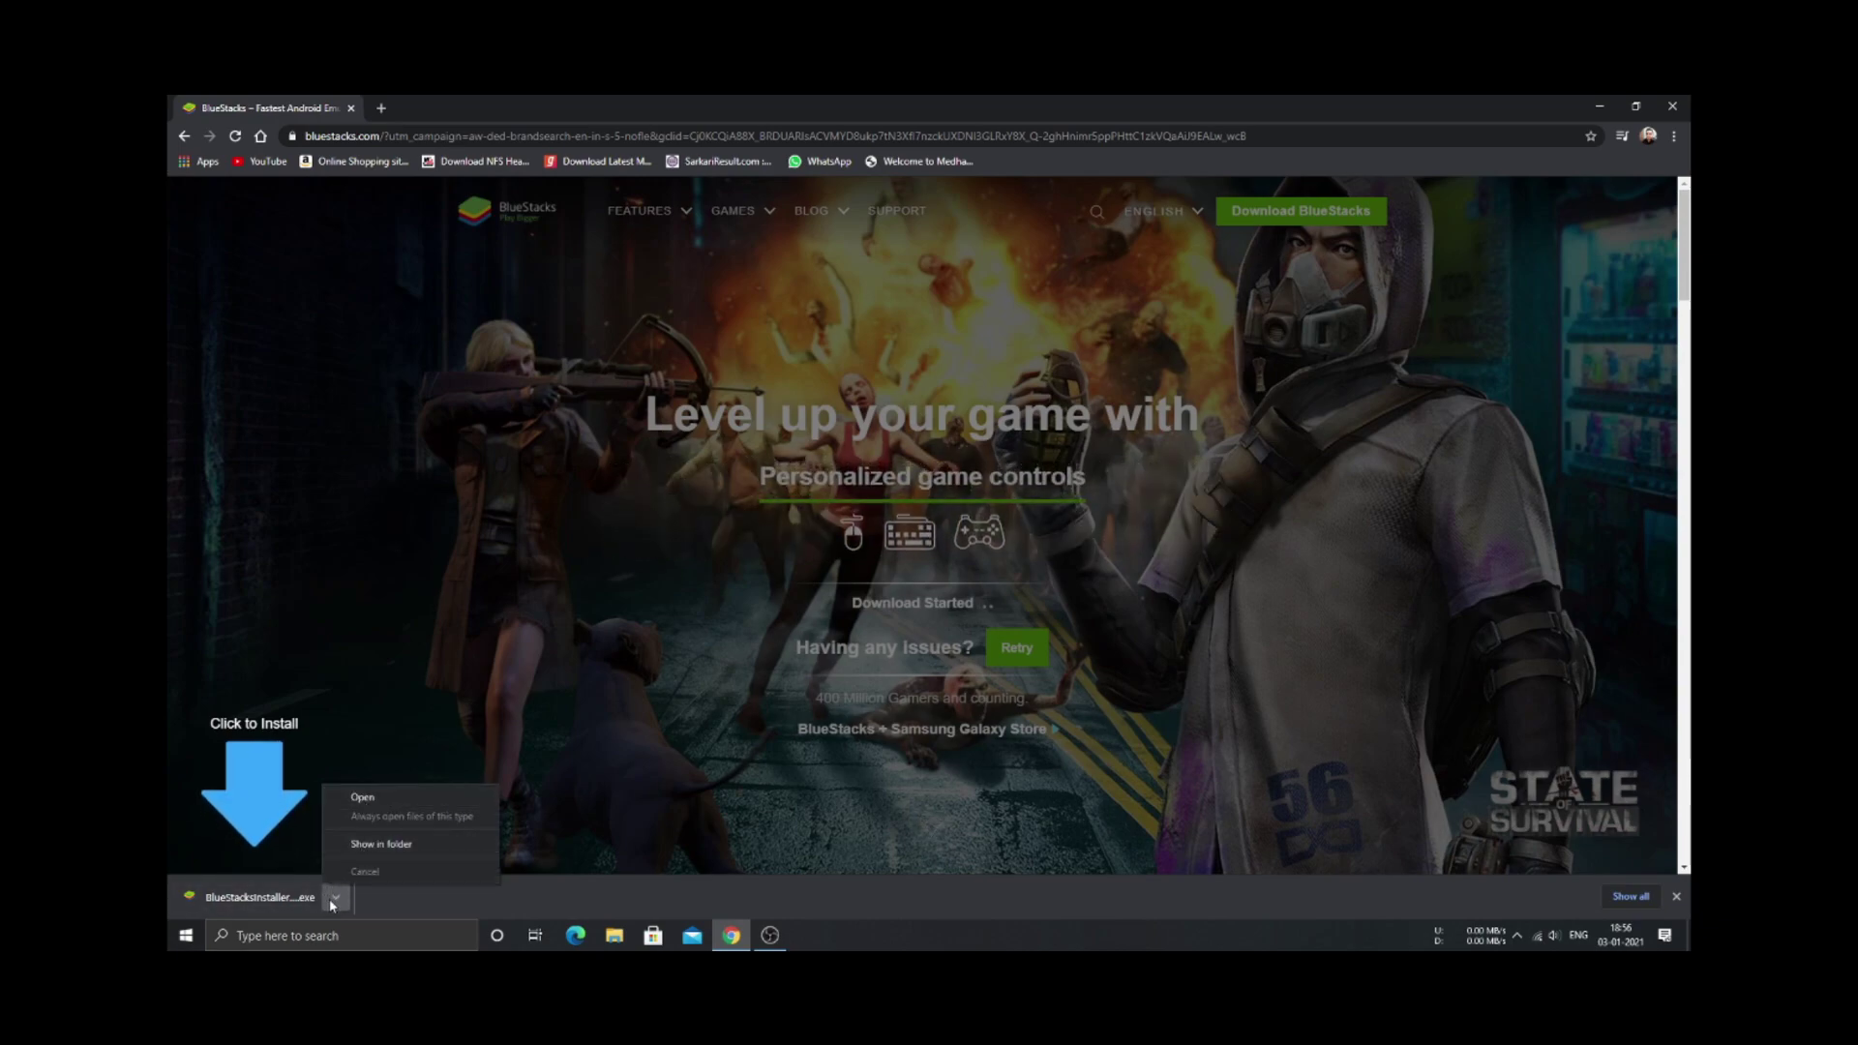
left_click(1672, 106)
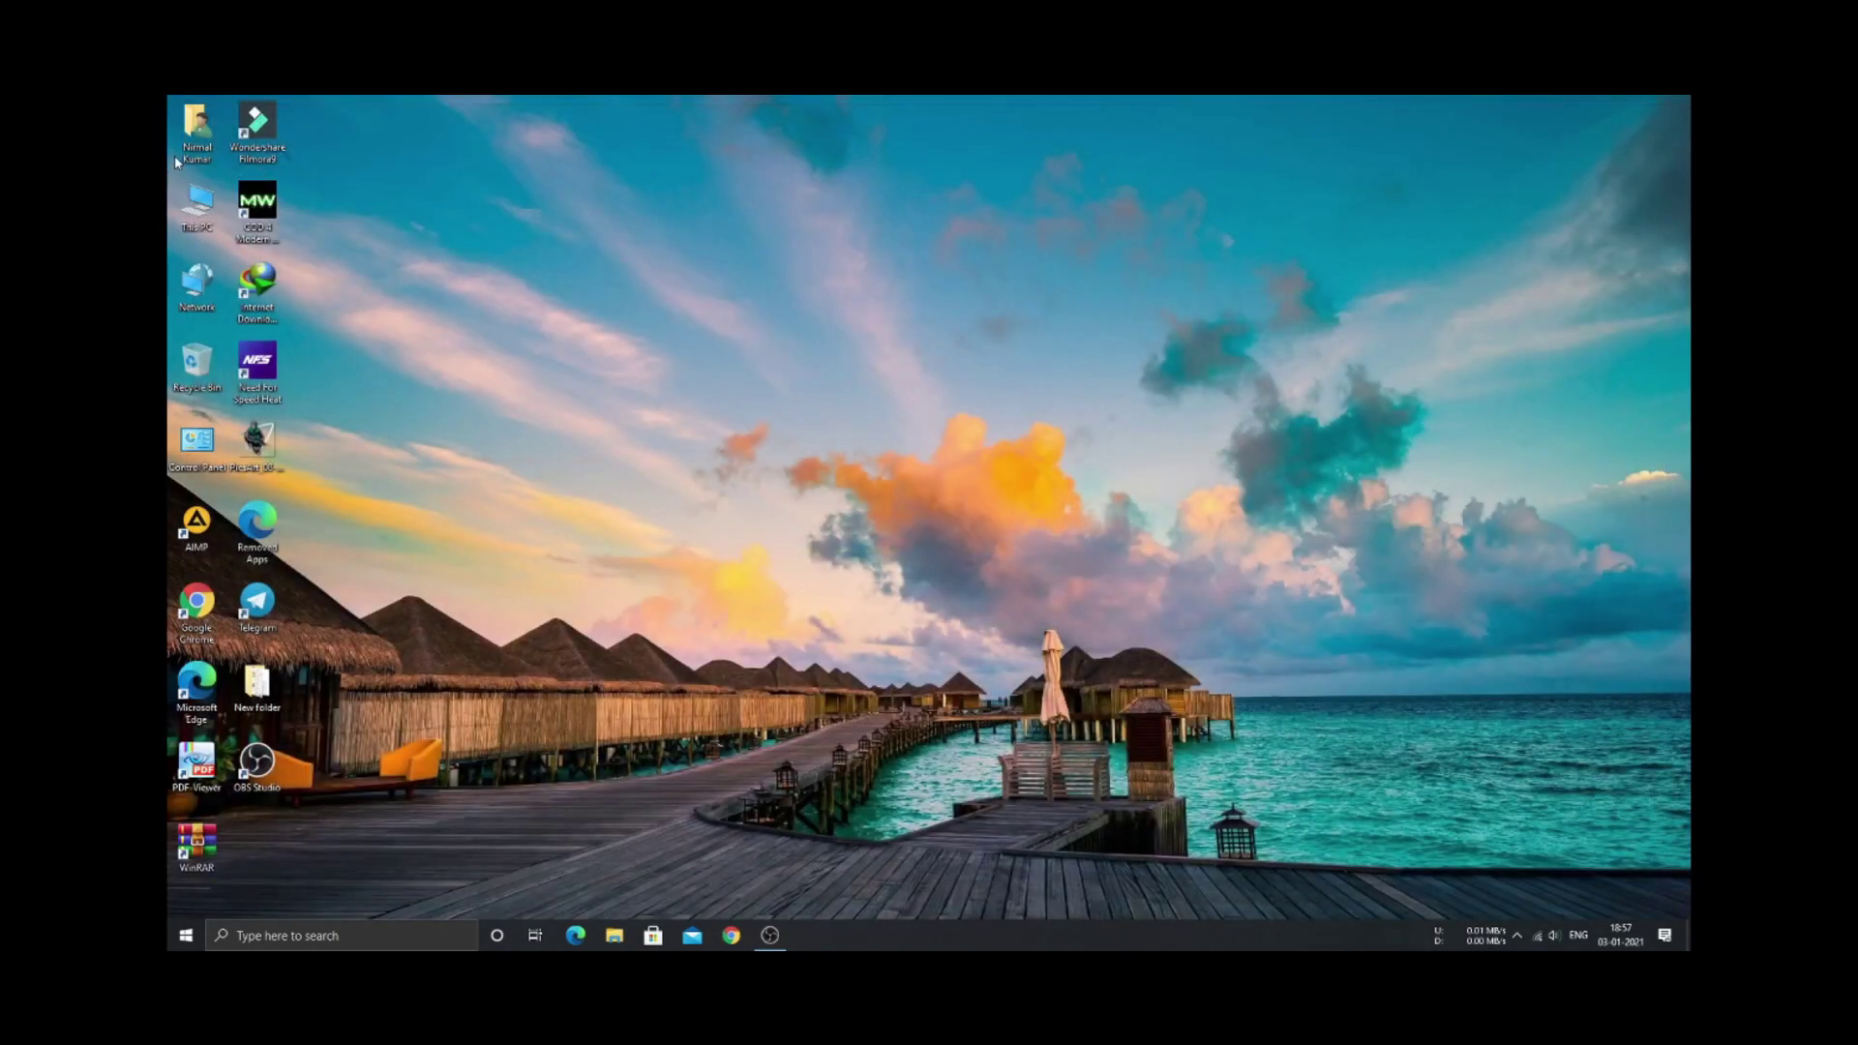
Run the BlueStacks installer from the user's Downloads folder and install BlueStacks 4 with the software license accepted.
double_click(210, 147)
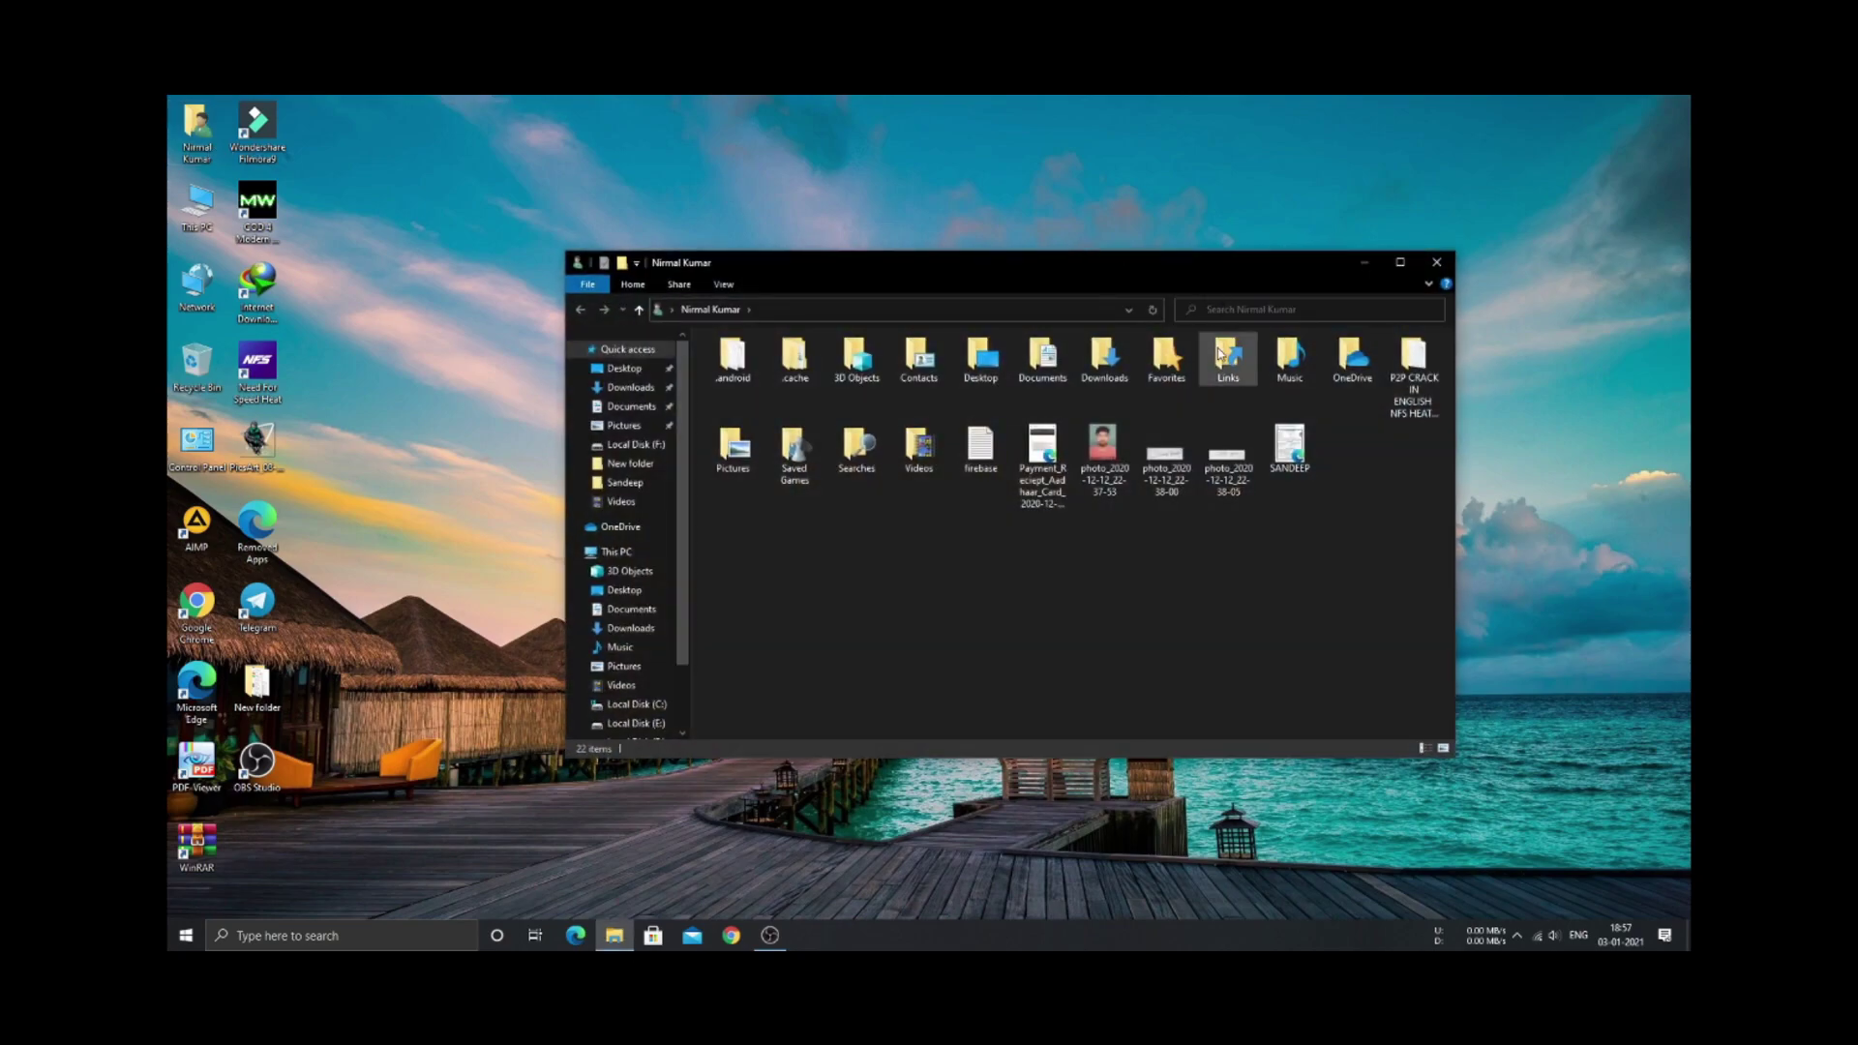
double_click(1104, 360)
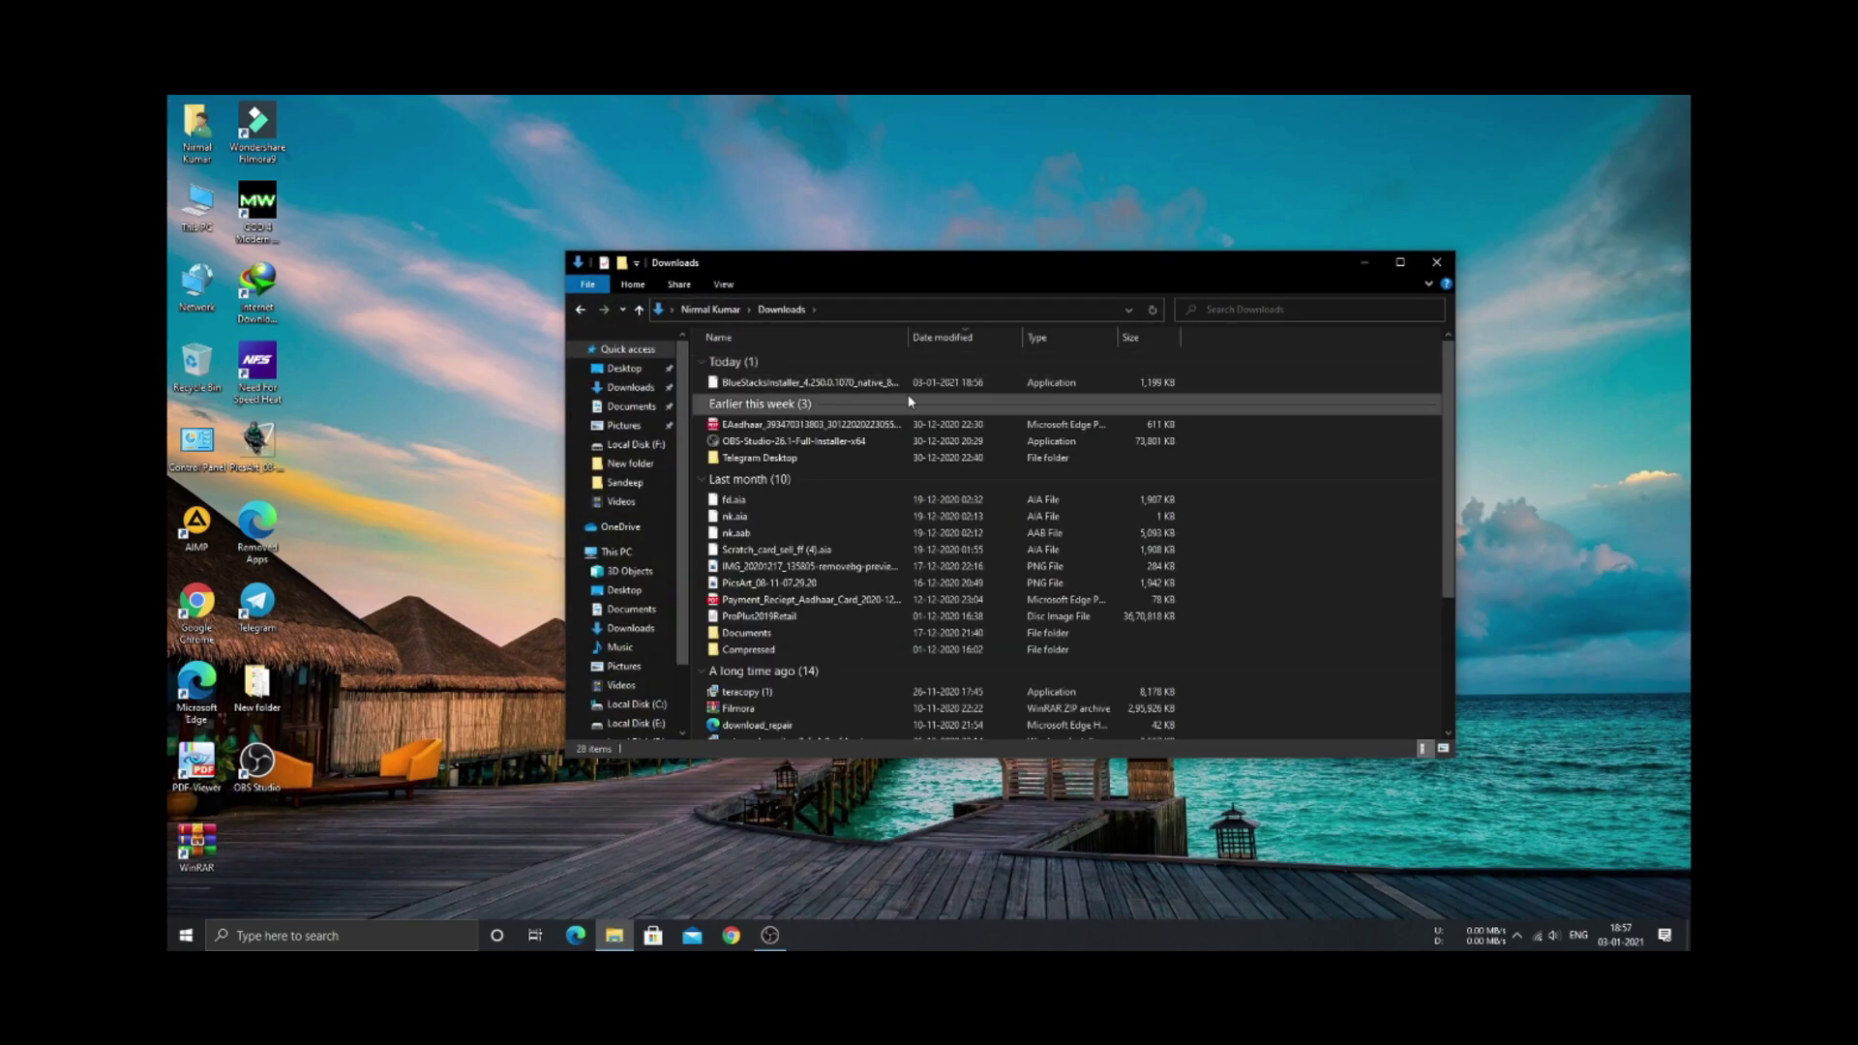
double_click(851, 384)
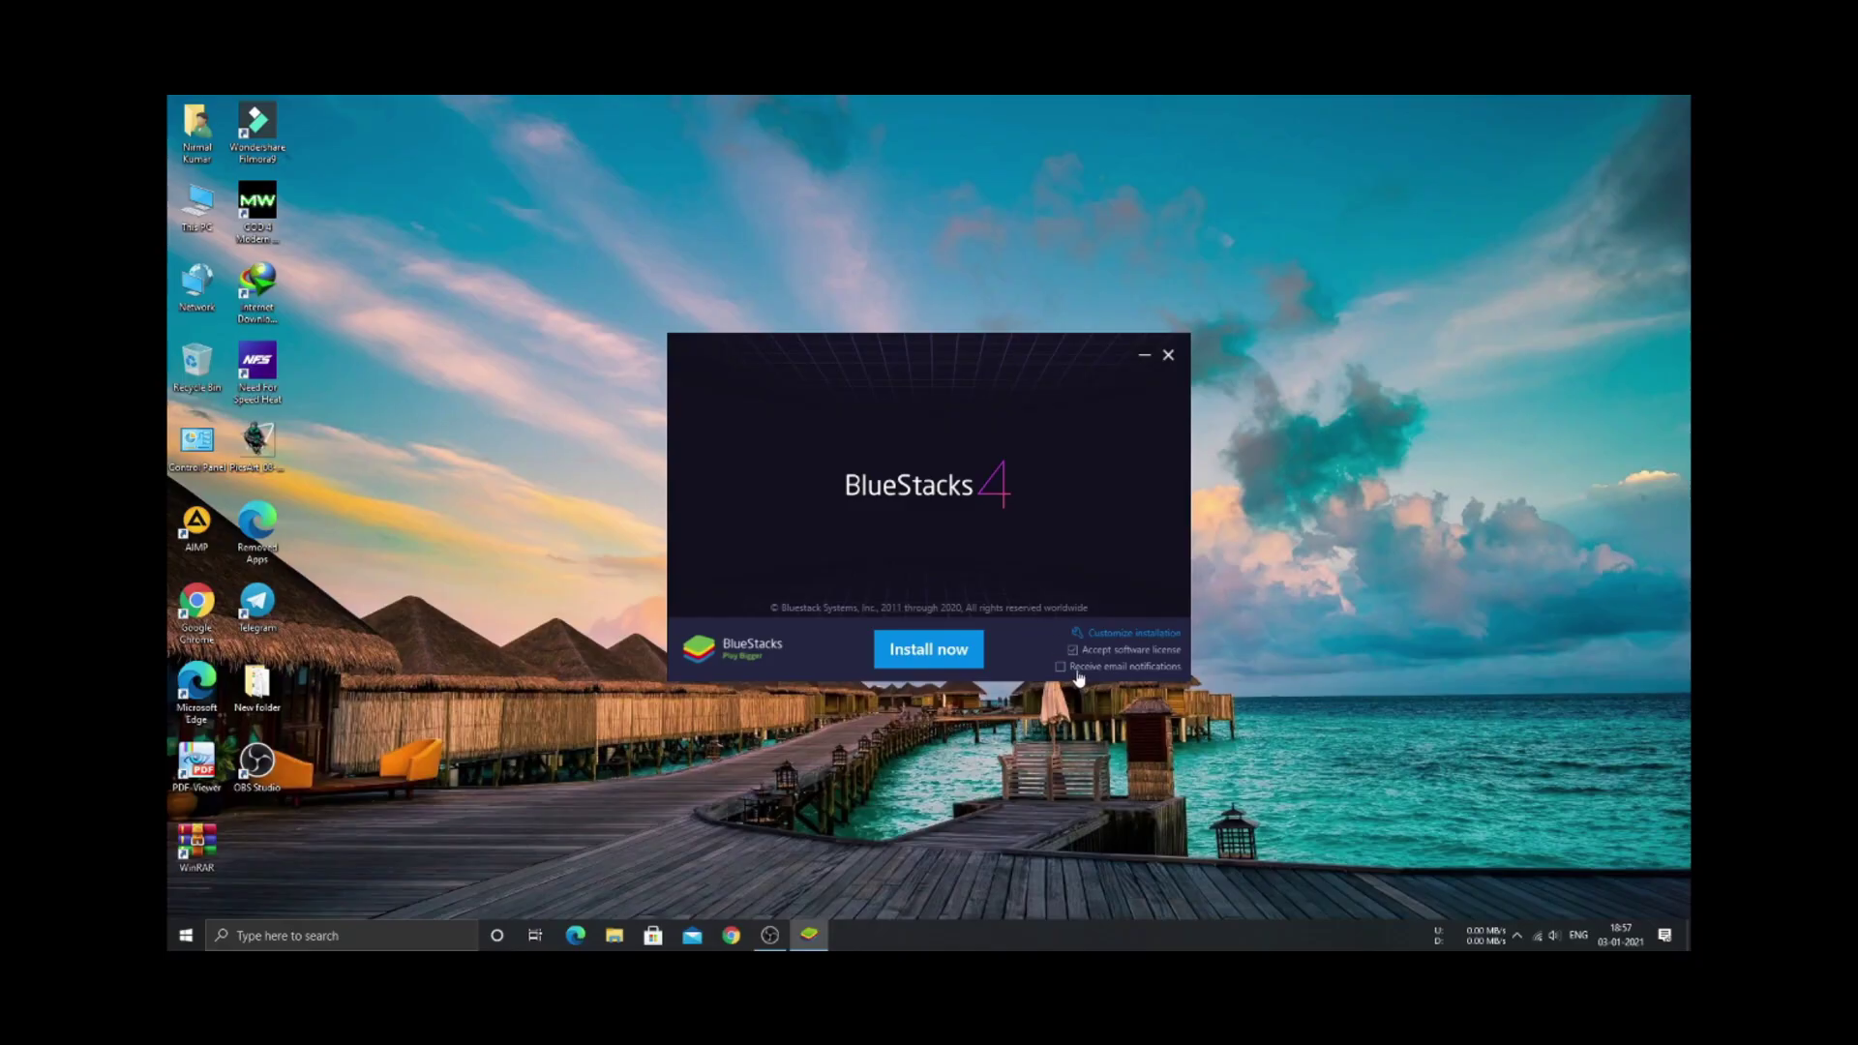
left_click(971, 665)
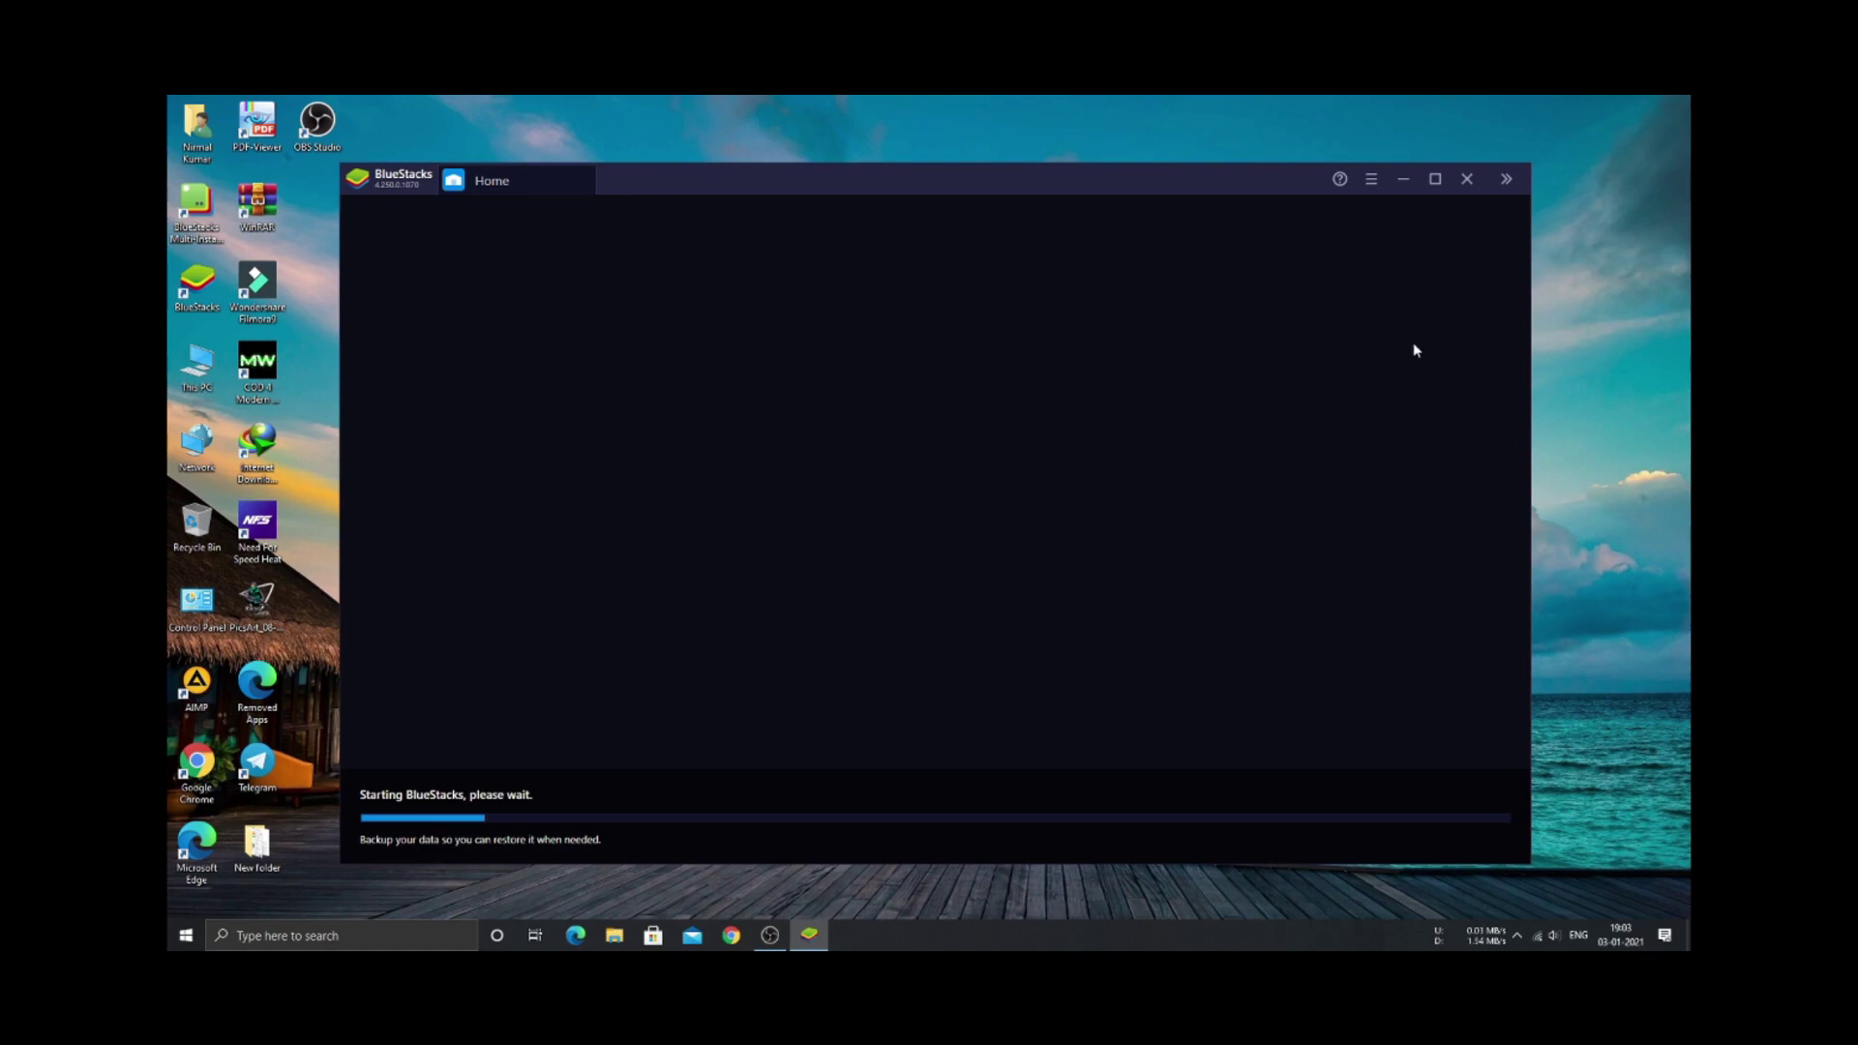
left_click_drag(1123, 167, 1118, 166)
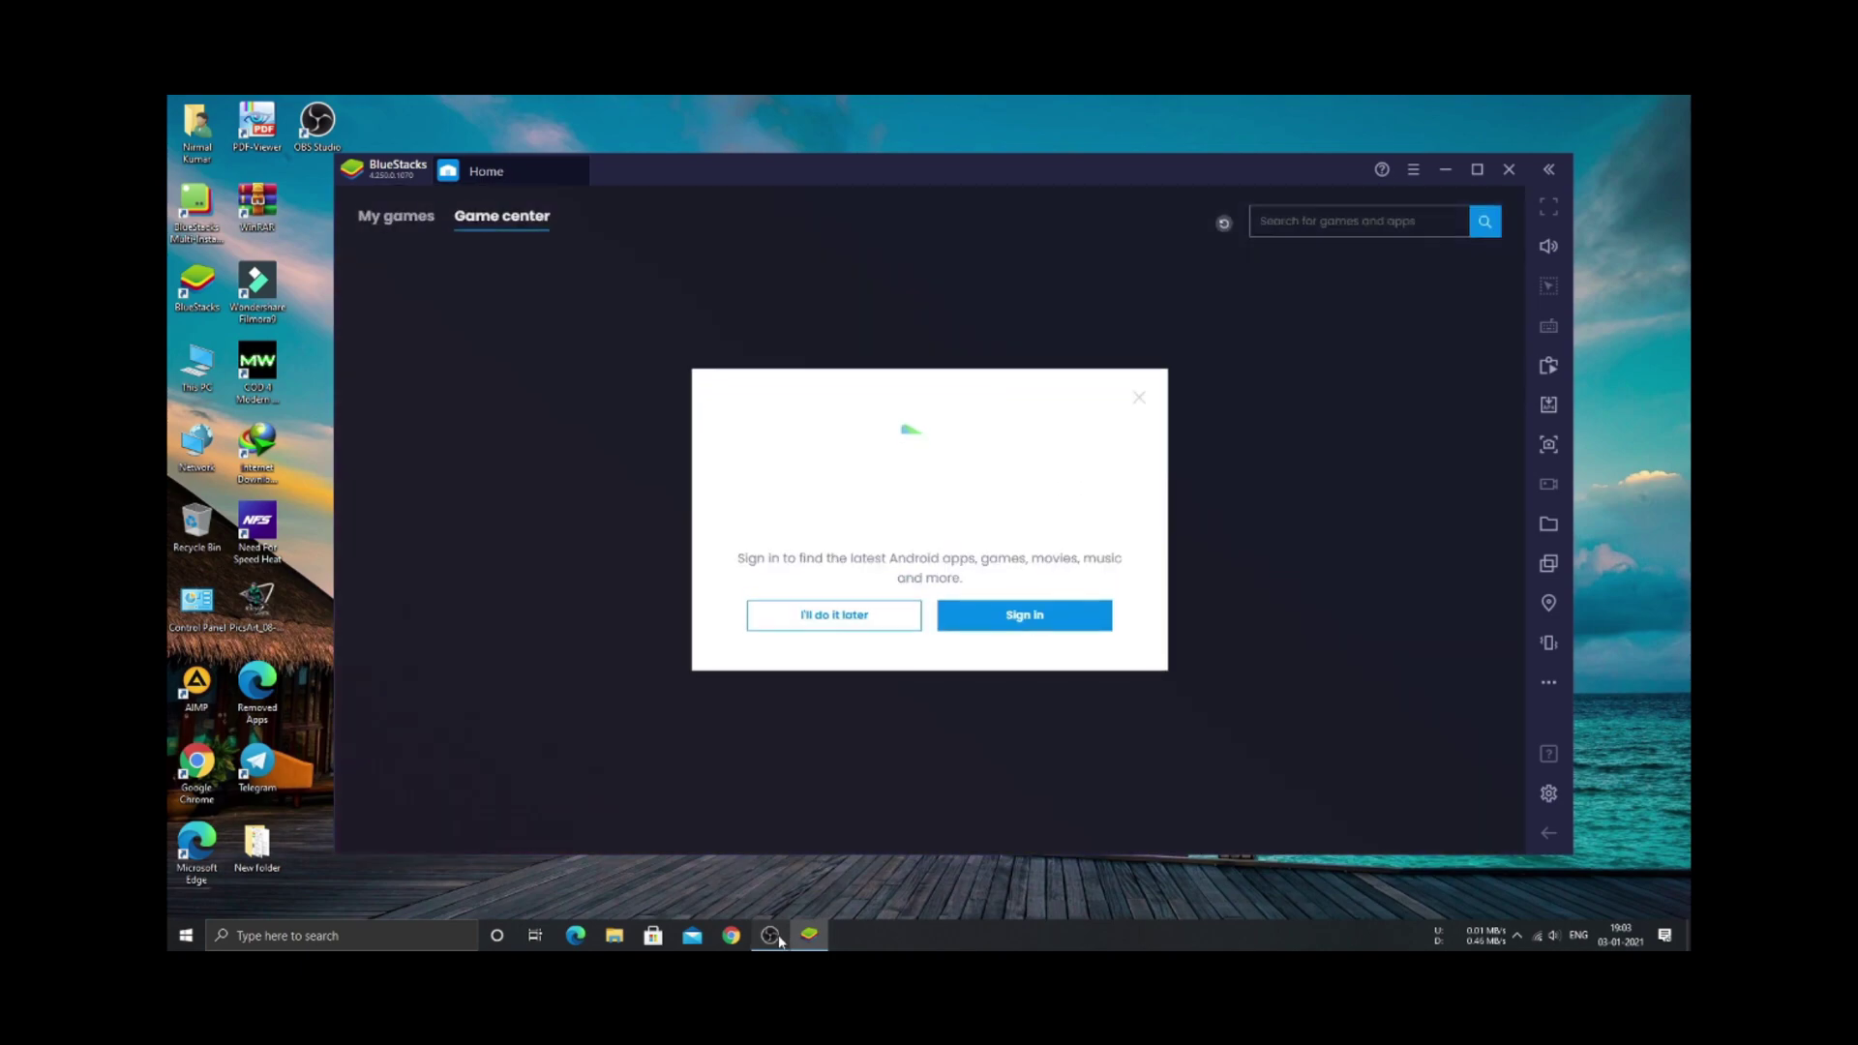
left_click(771, 935)
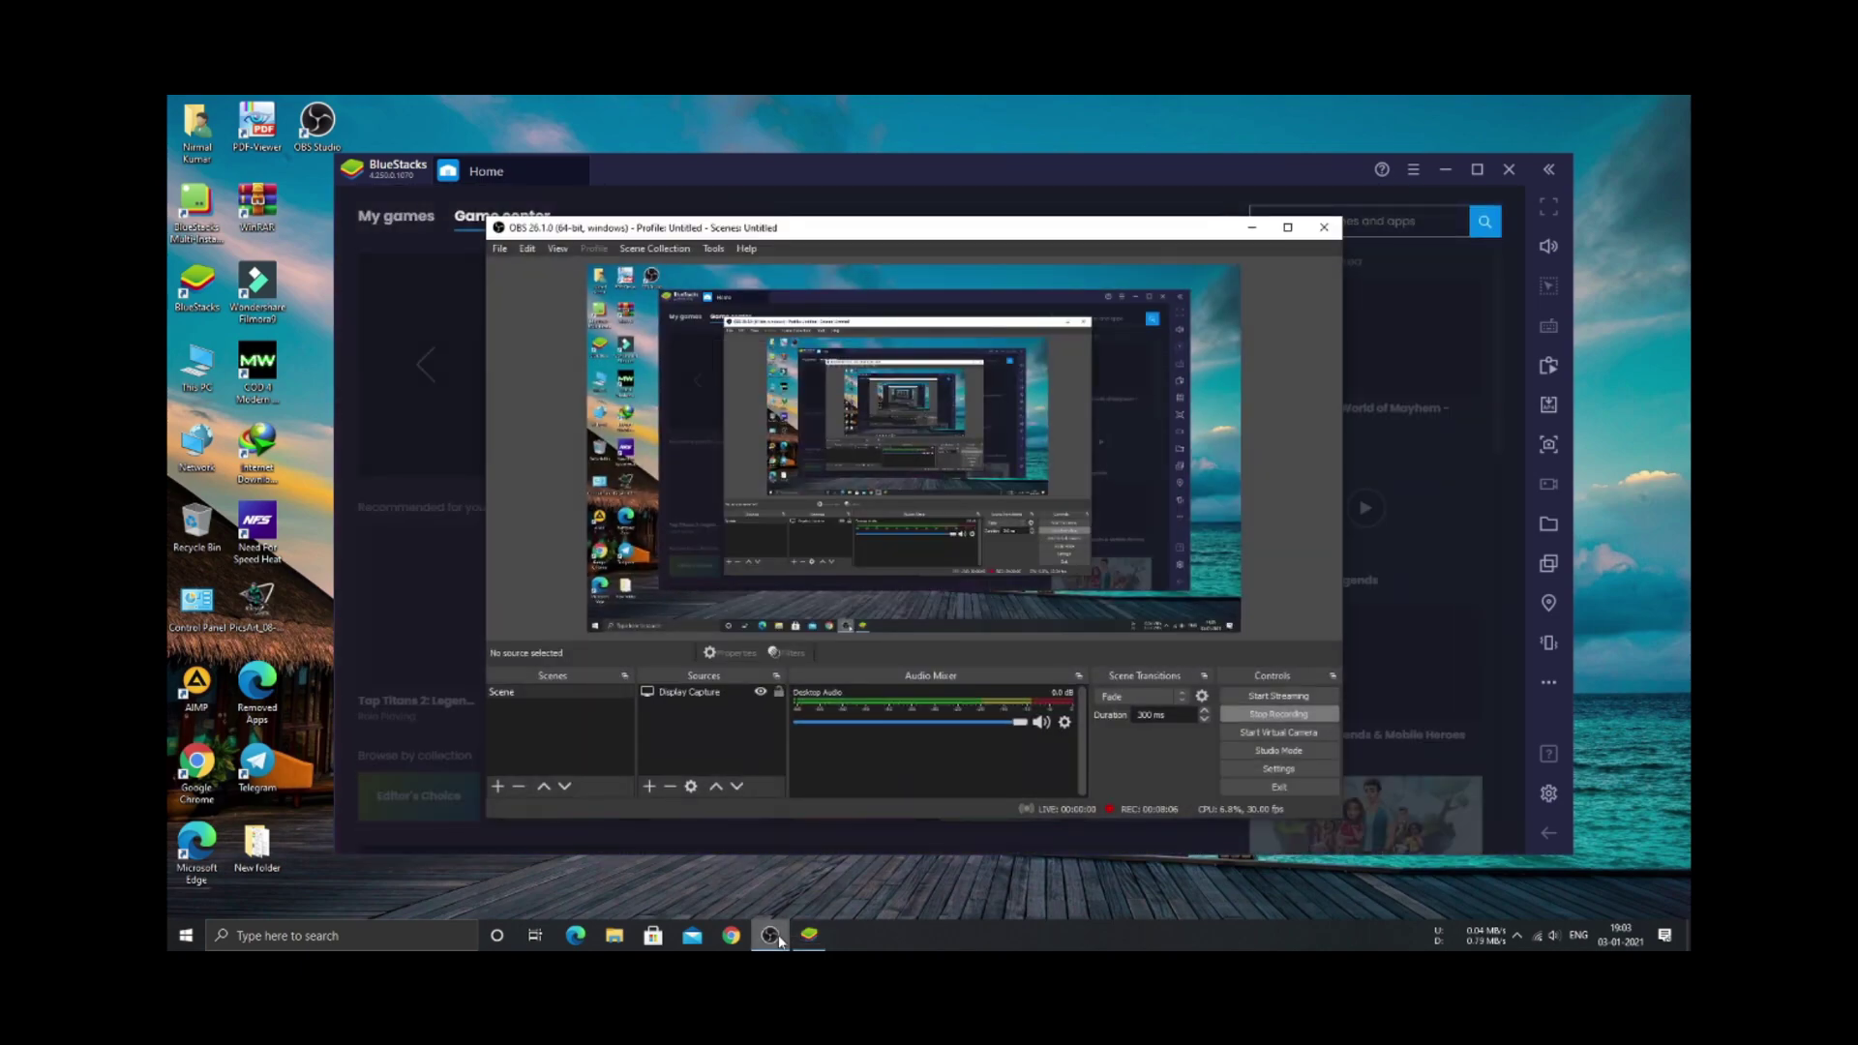
left_click(770, 935)
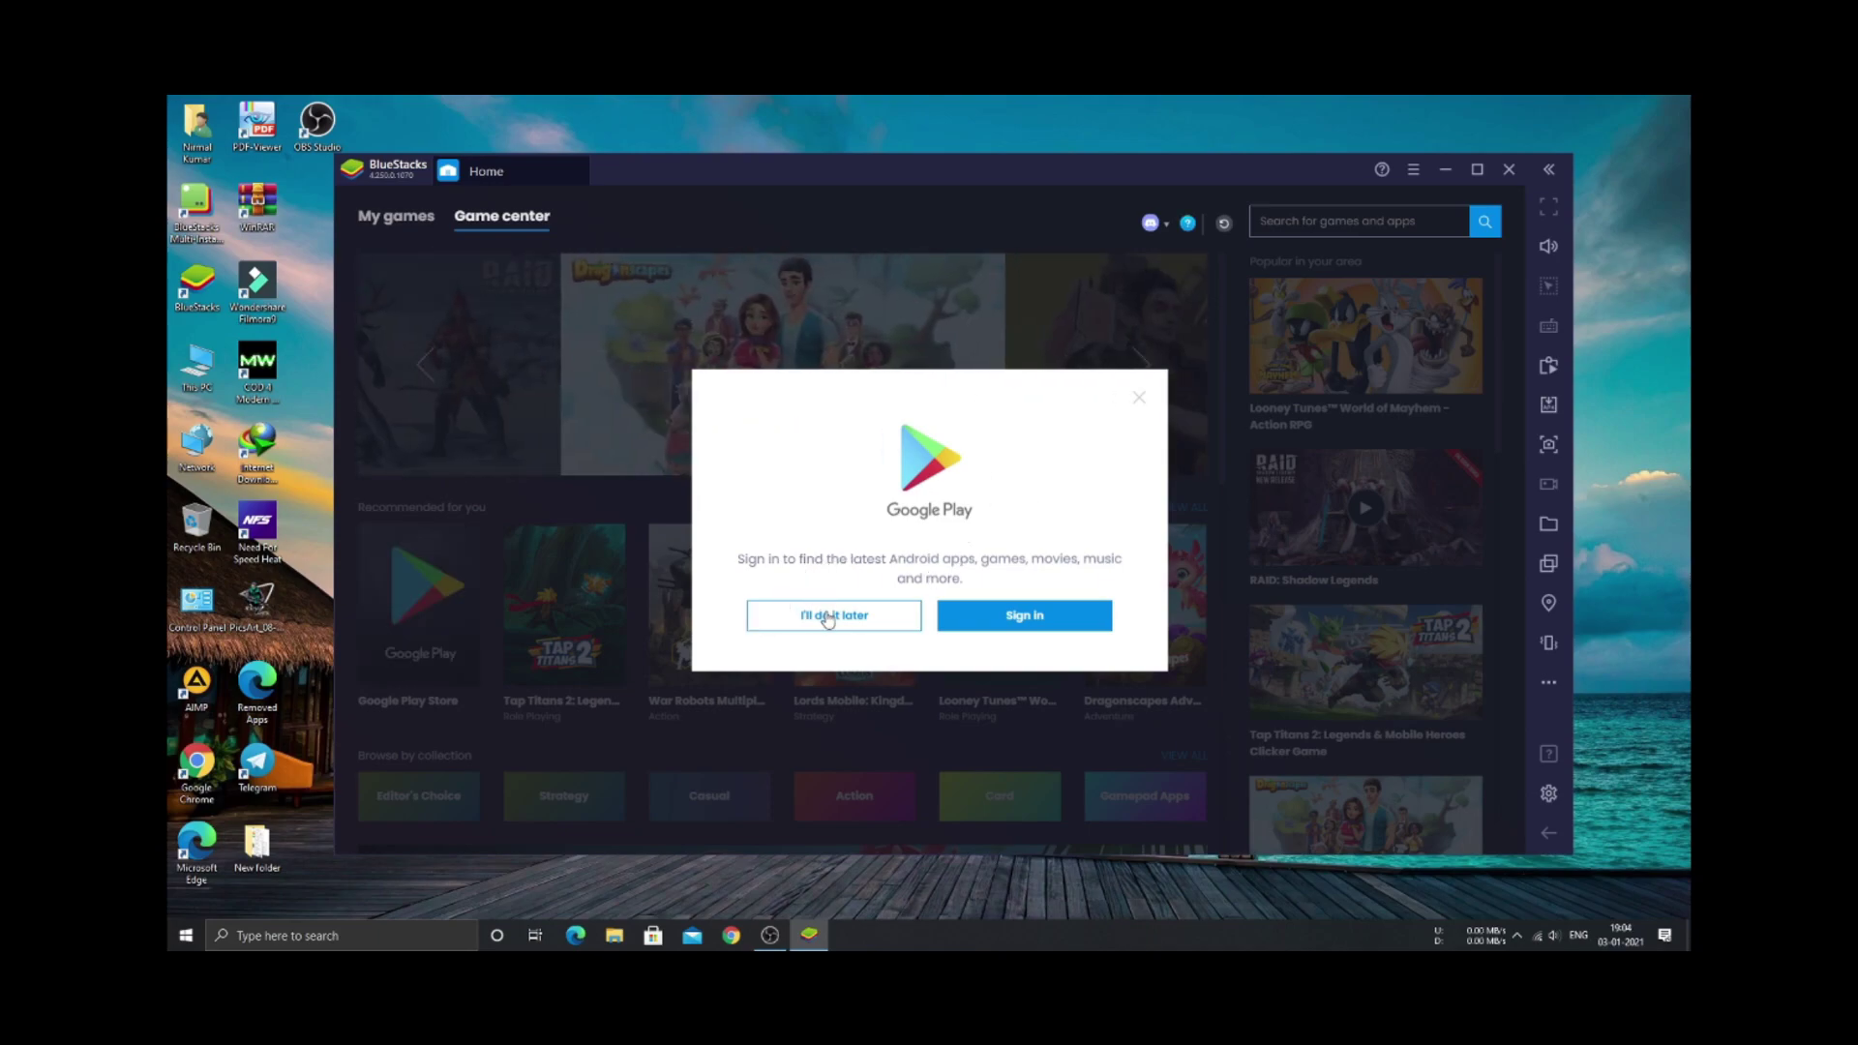
Start signing in to Google Play and select the Google account's email or phone field for entry.
left_click(1026, 615)
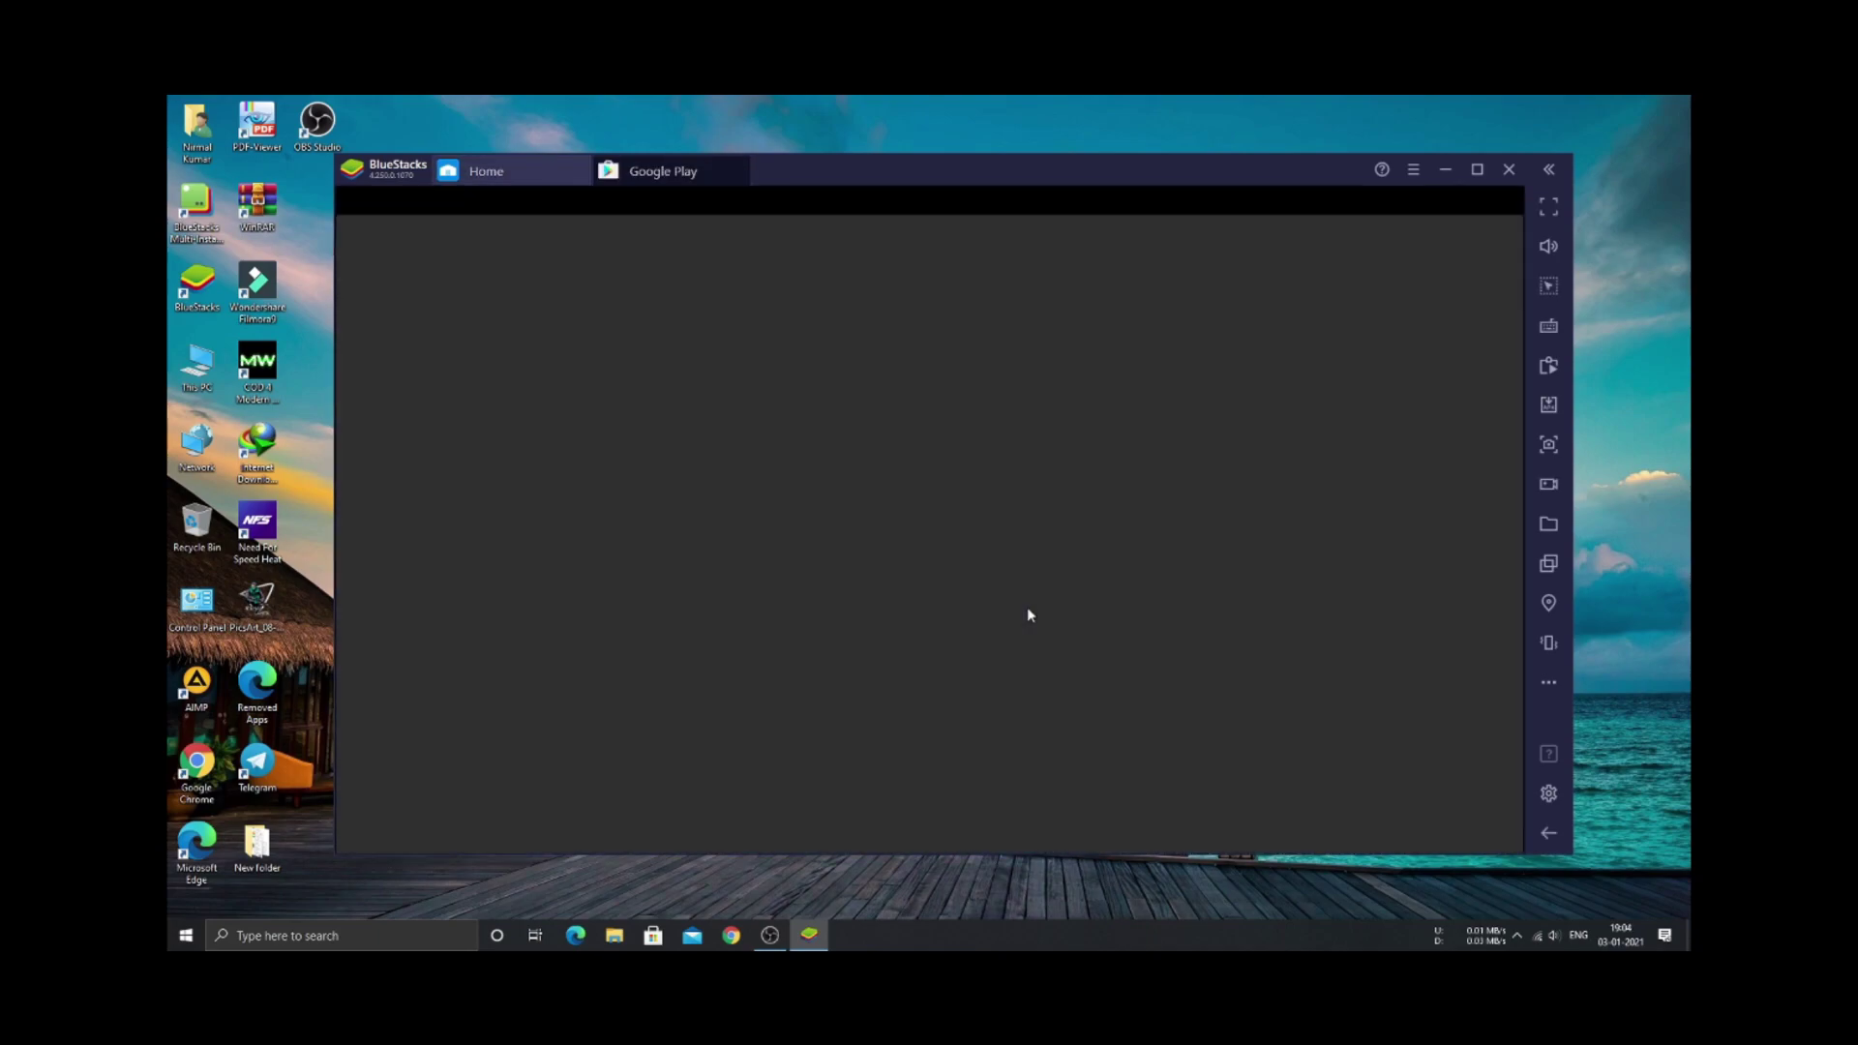
left_click(932, 641)
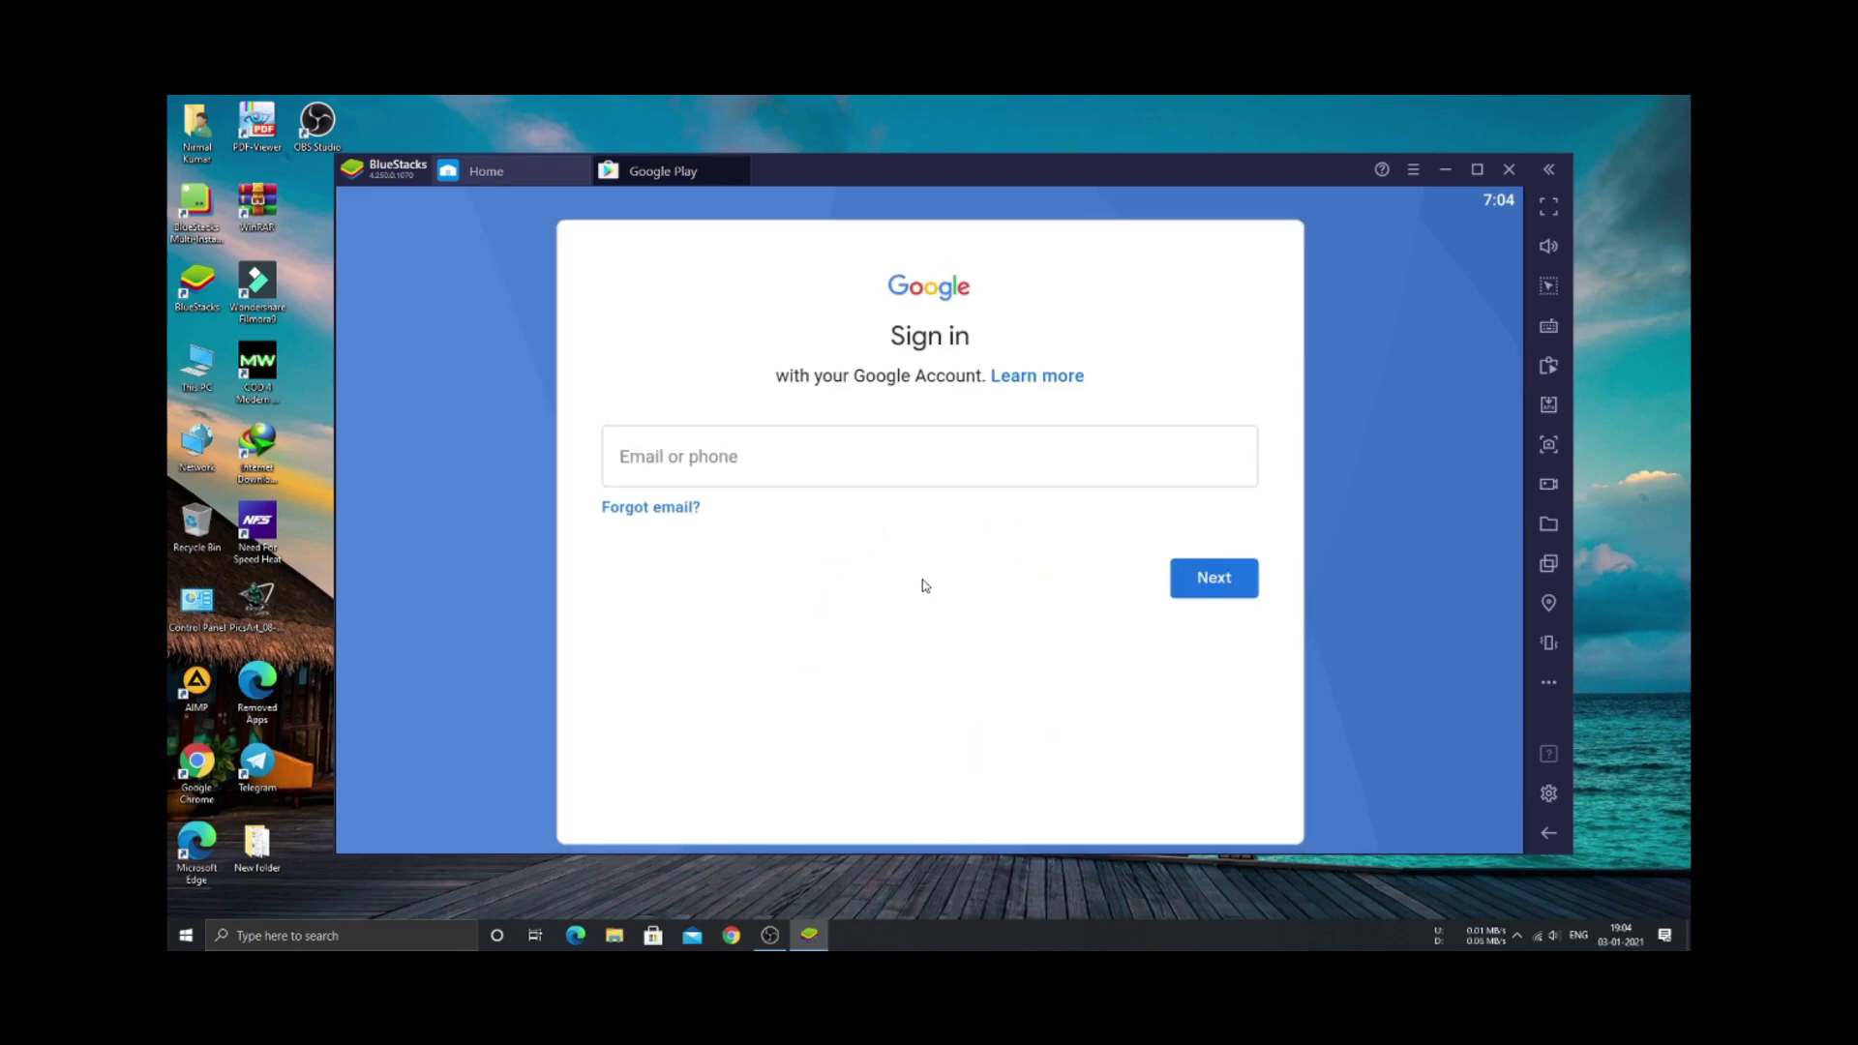
left_click(941, 479)
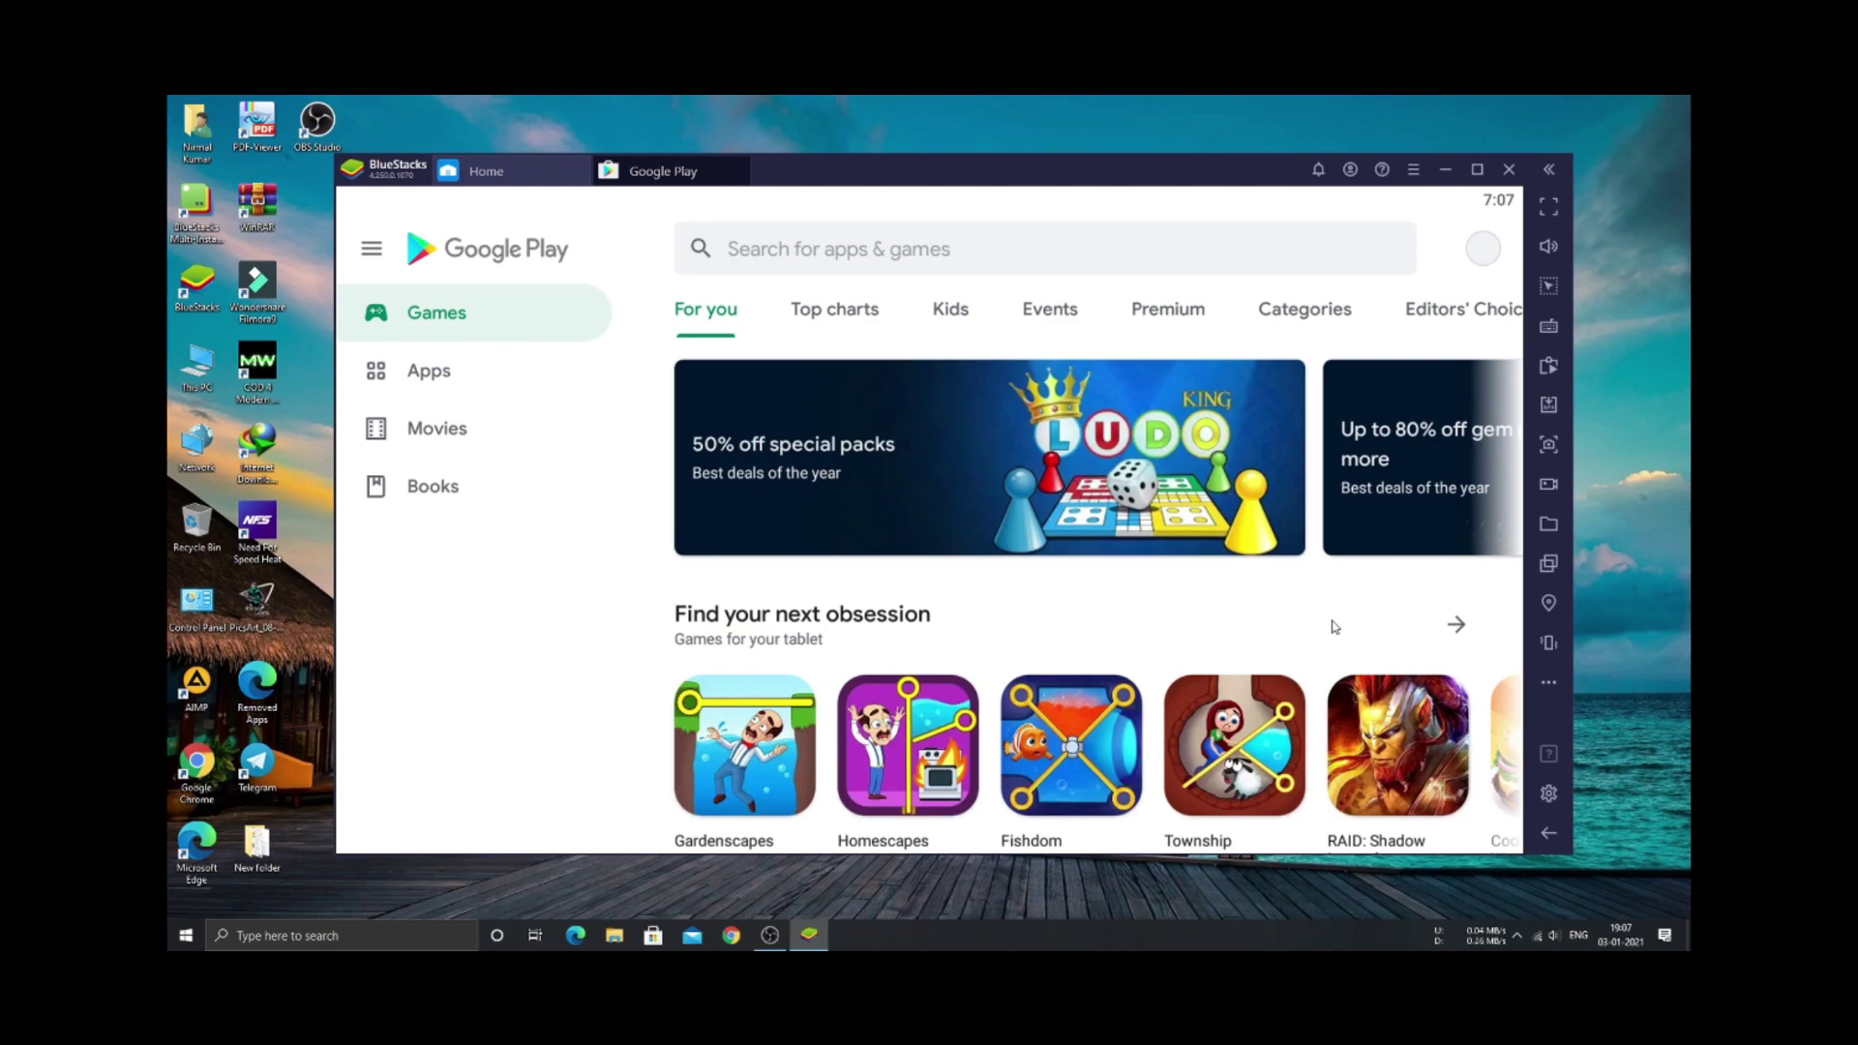
Look over the games recommended on Google Play and return to the BlueStacks home screen.
scroll(1123, 503, "down", 3)
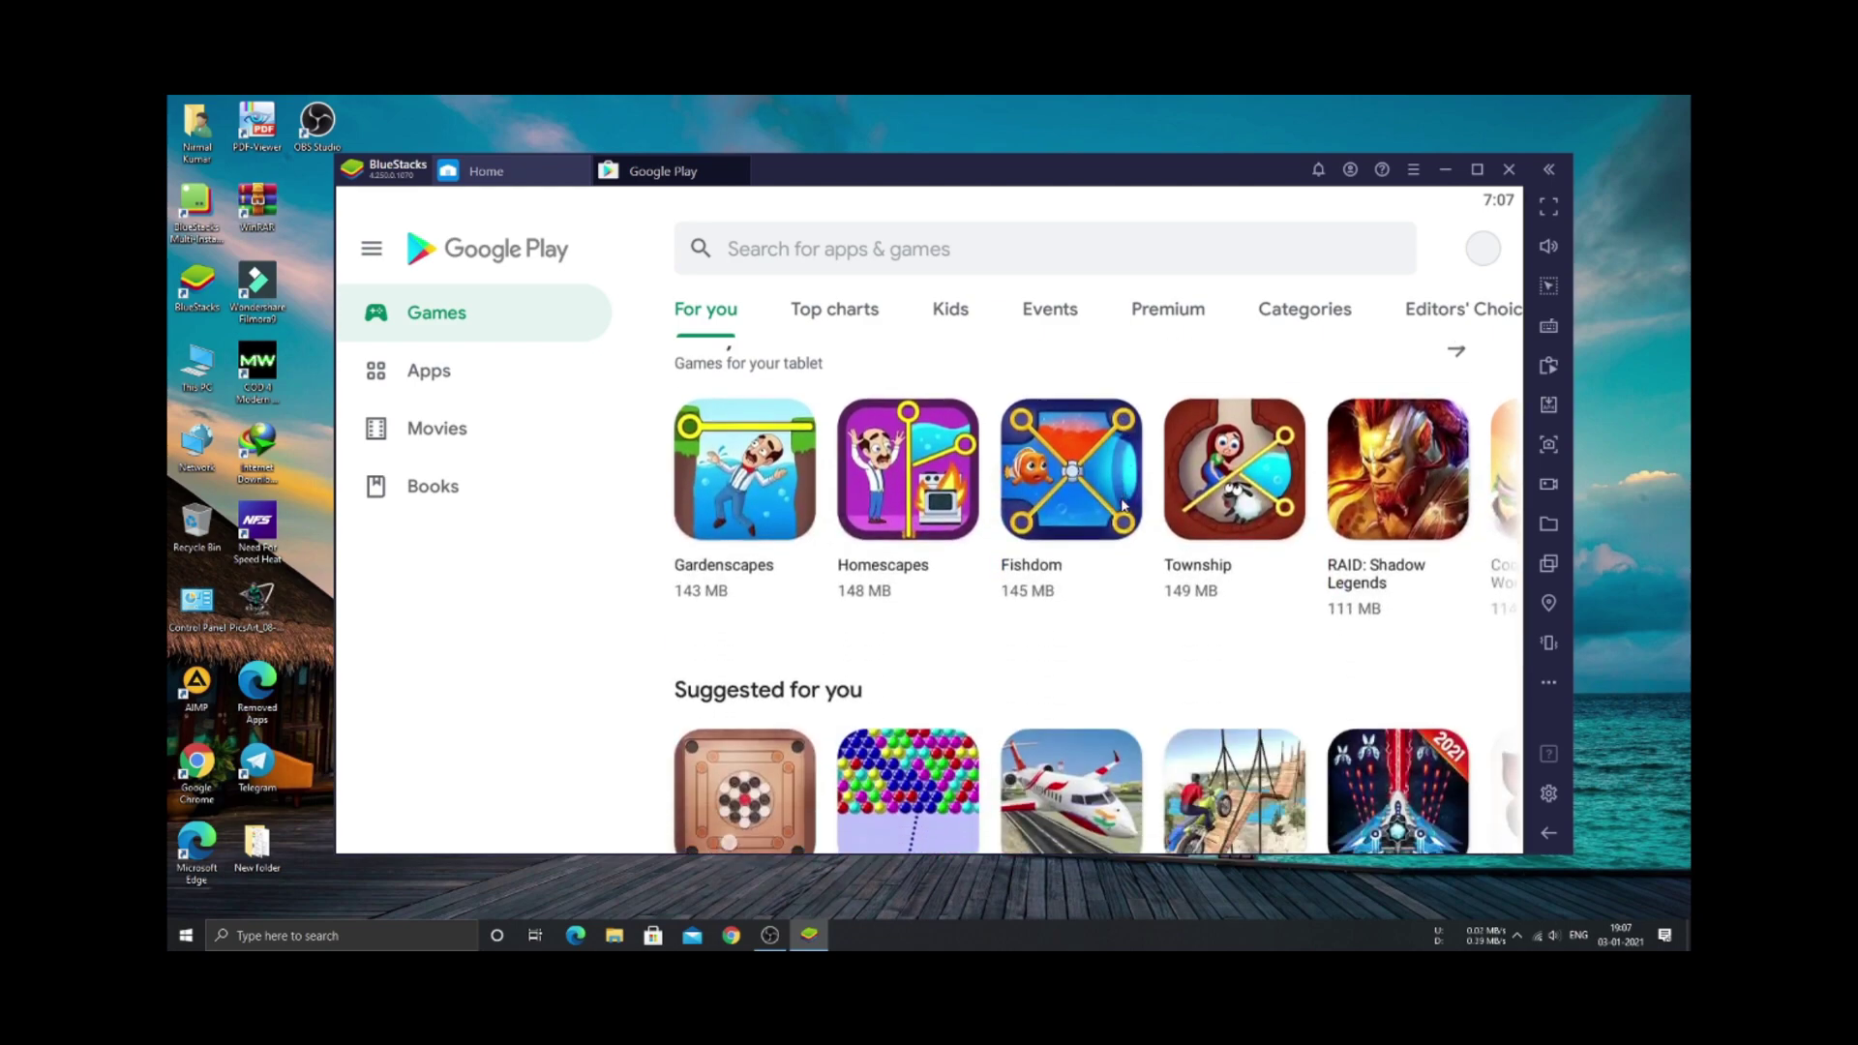
scroll(1123, 503, "up", 3)
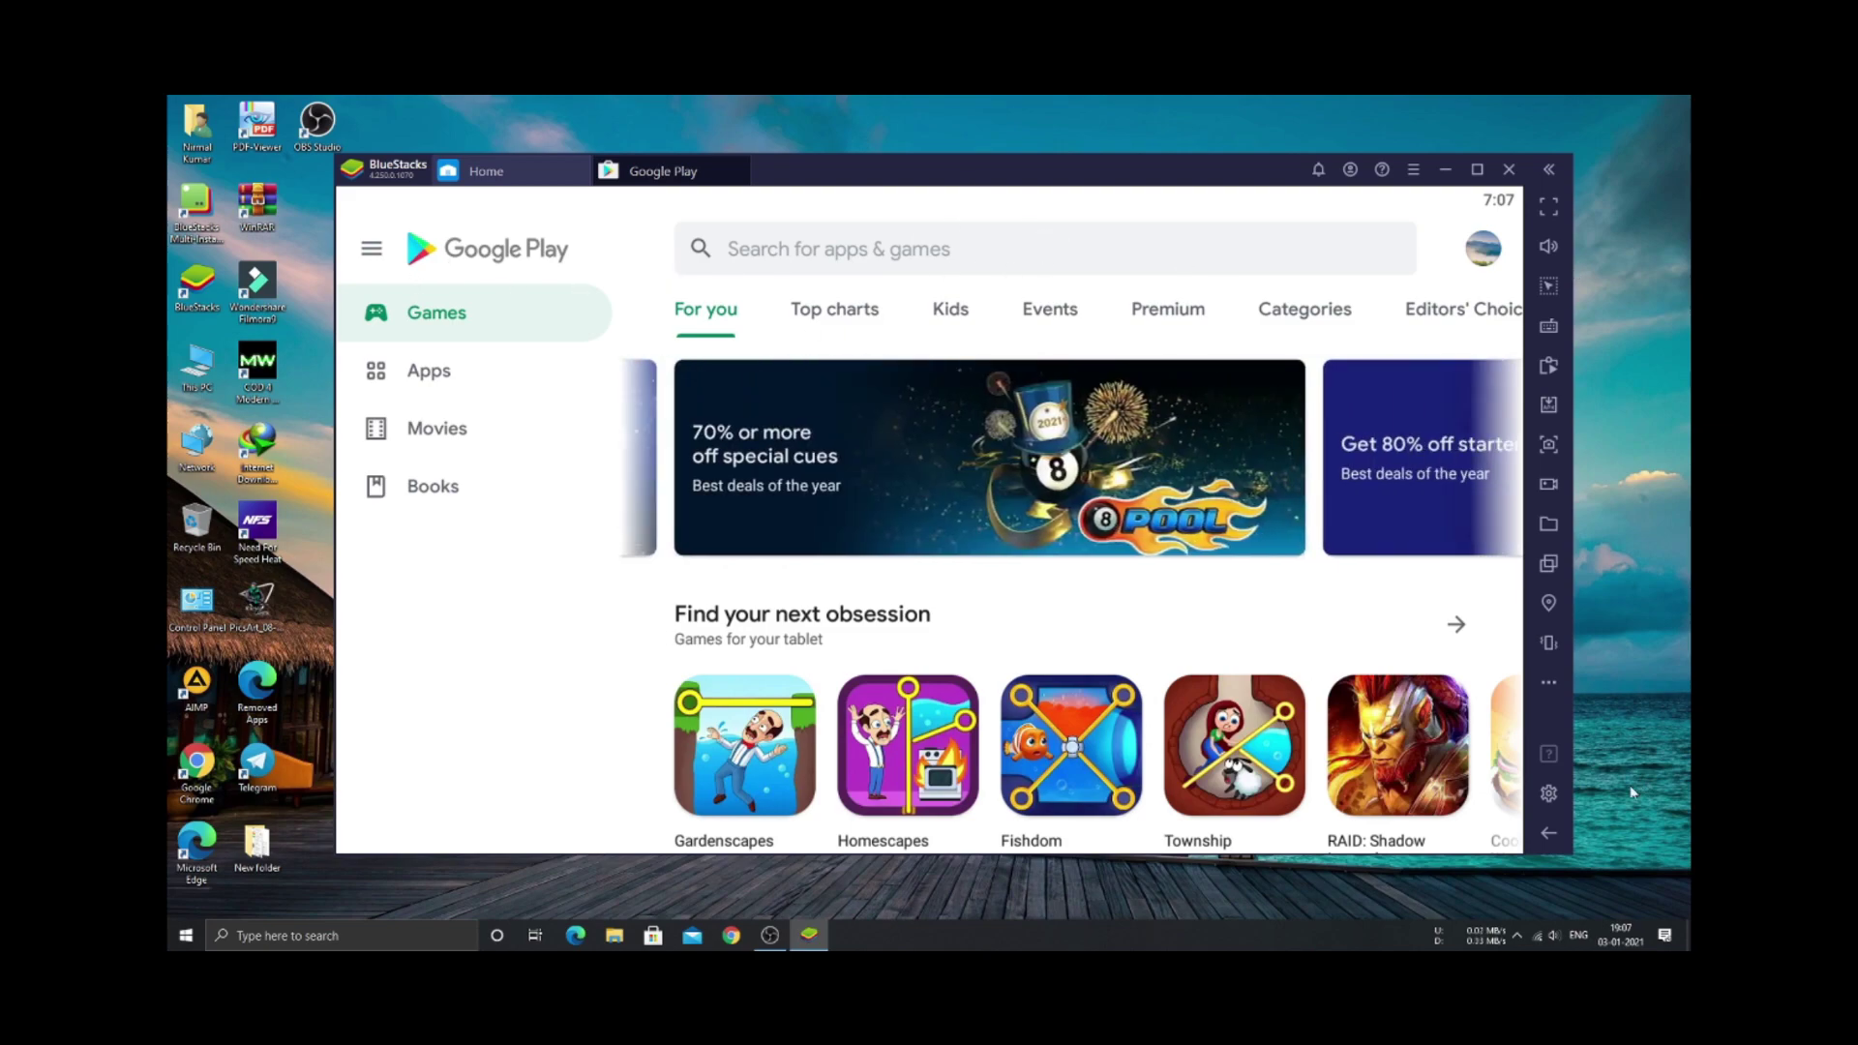
left_click(1542, 834)
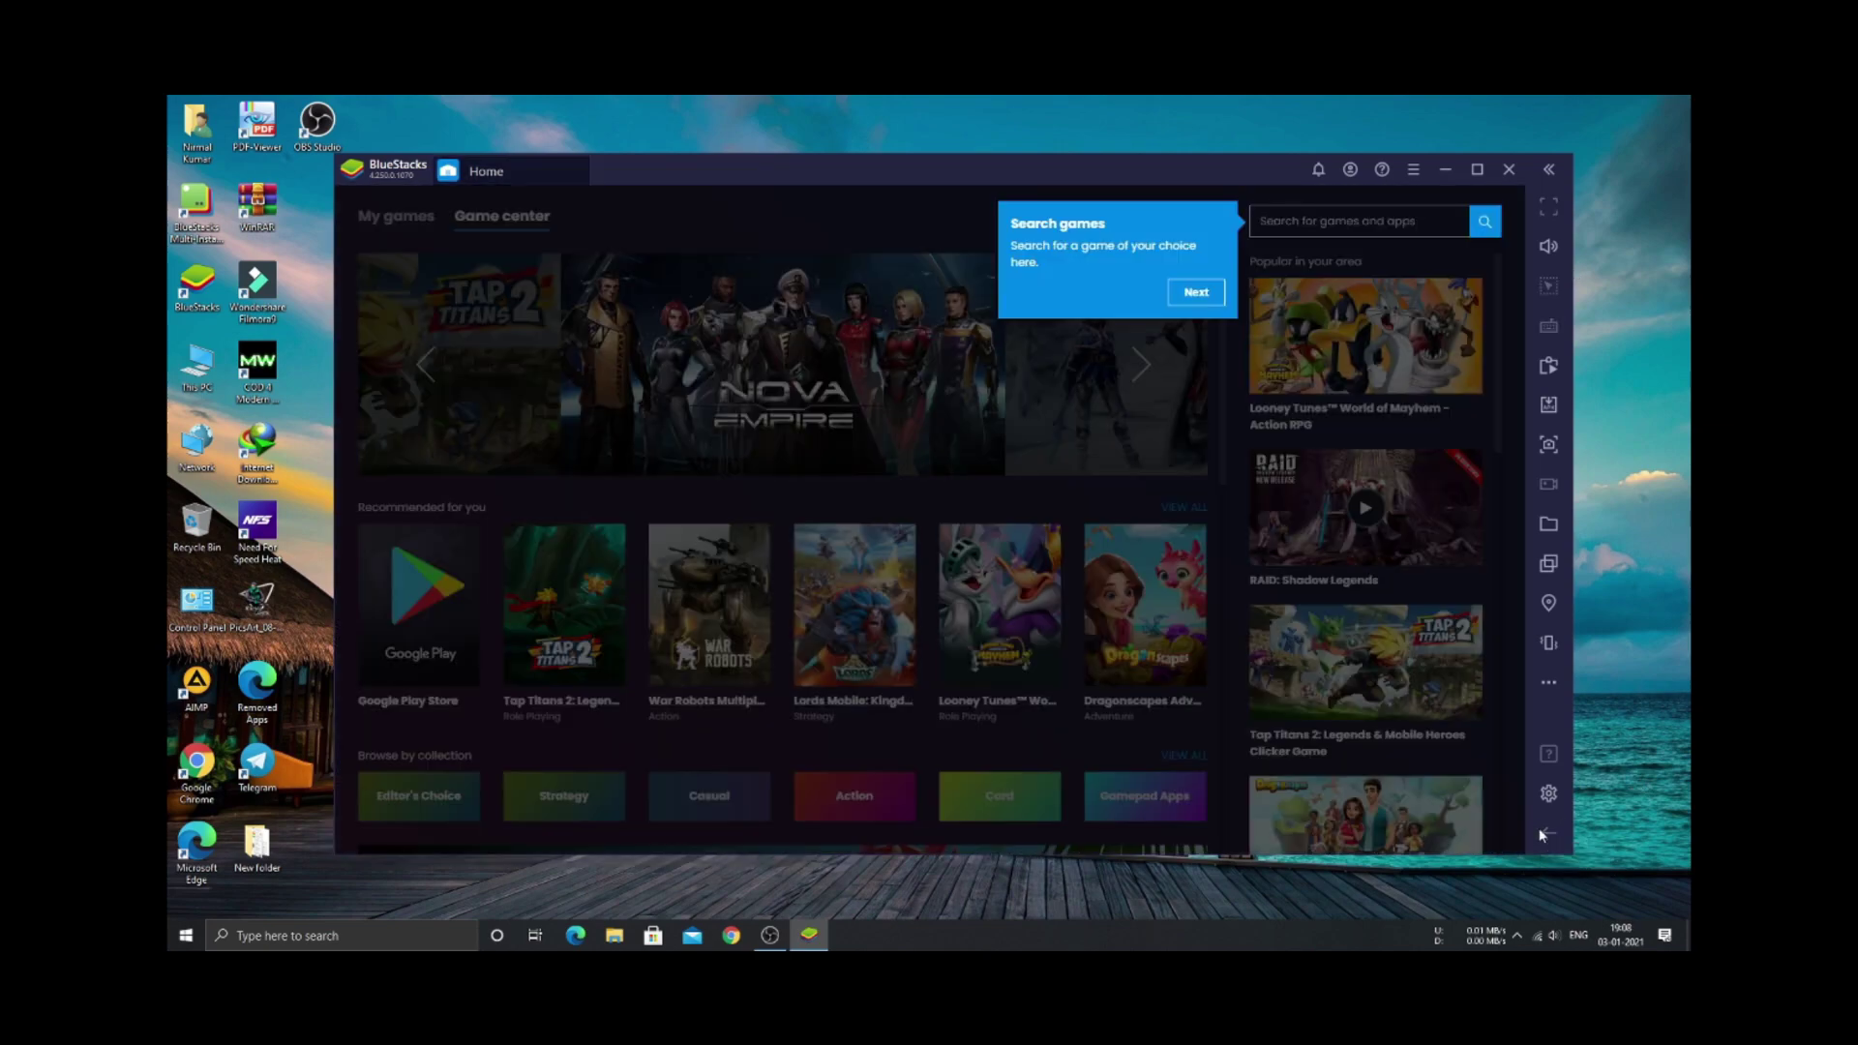
Go through the introductory tips on the home screen until they close and shift the BlueStacks window slightly upward.
left_click(1200, 295)
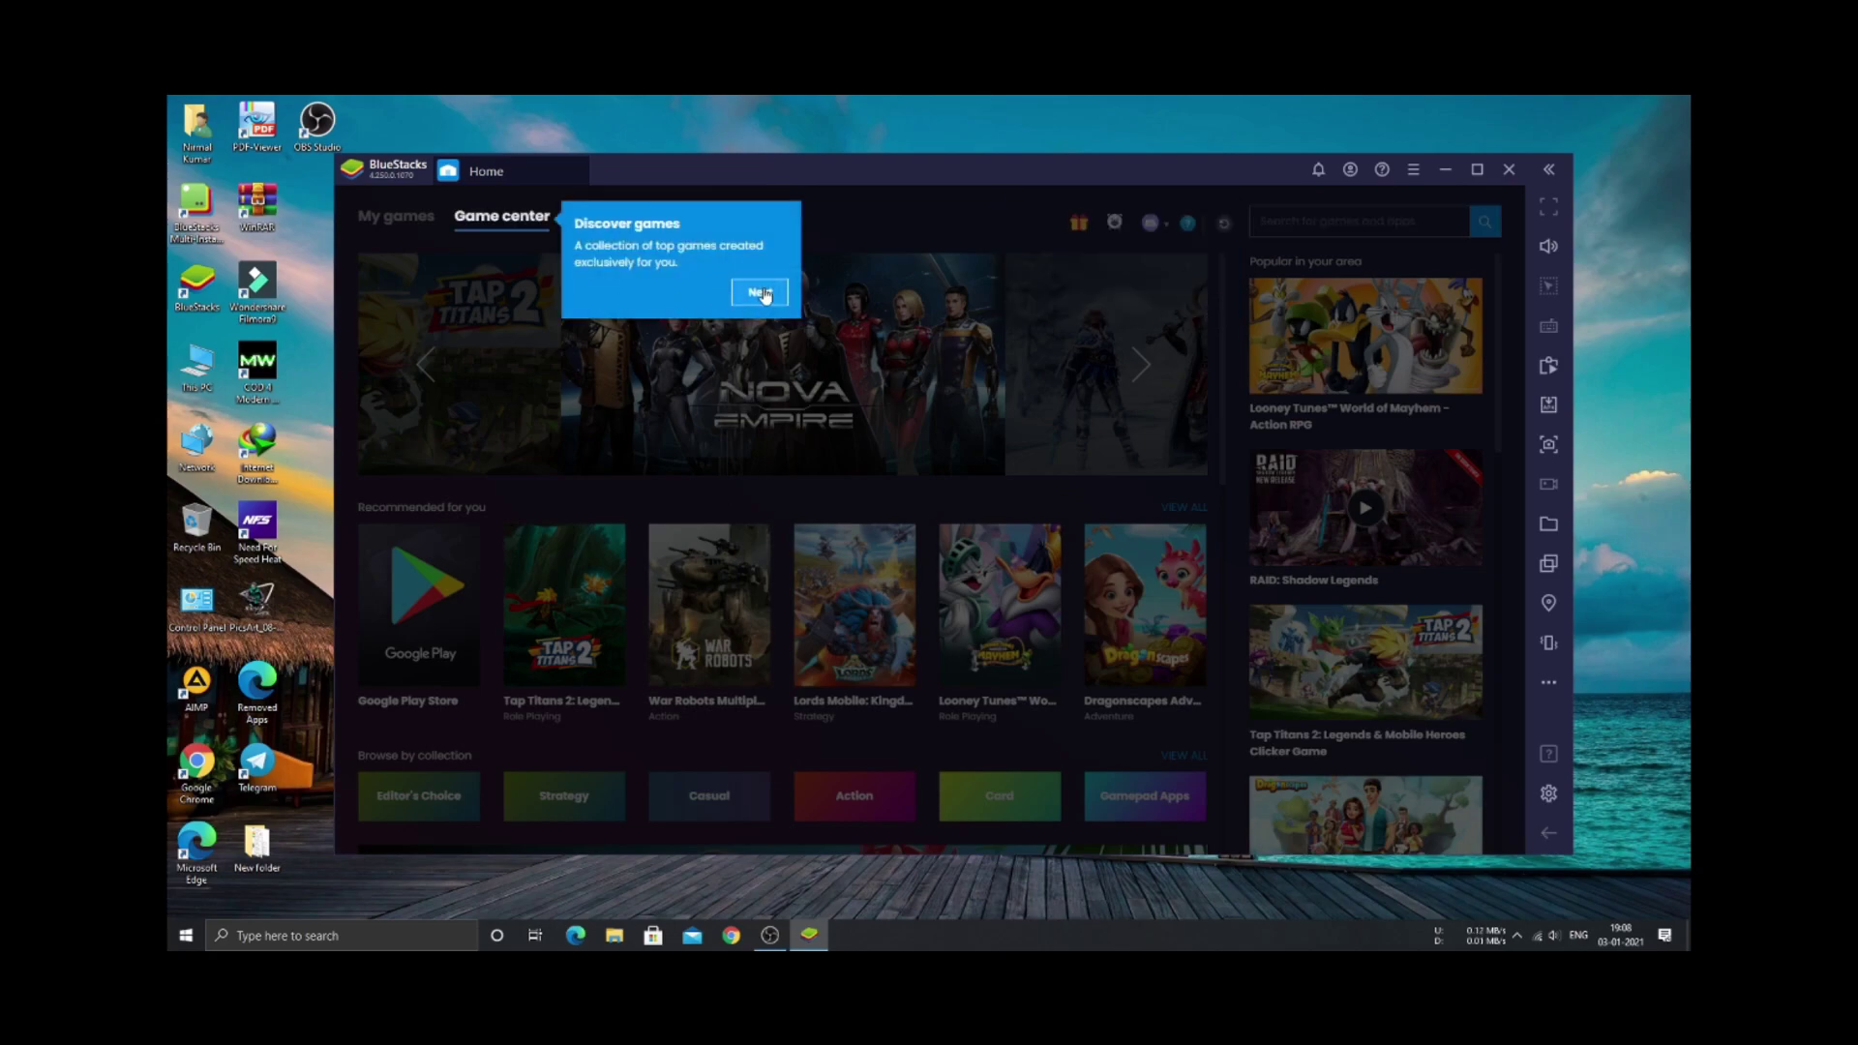
left_click(761, 293)
left_click(658, 283)
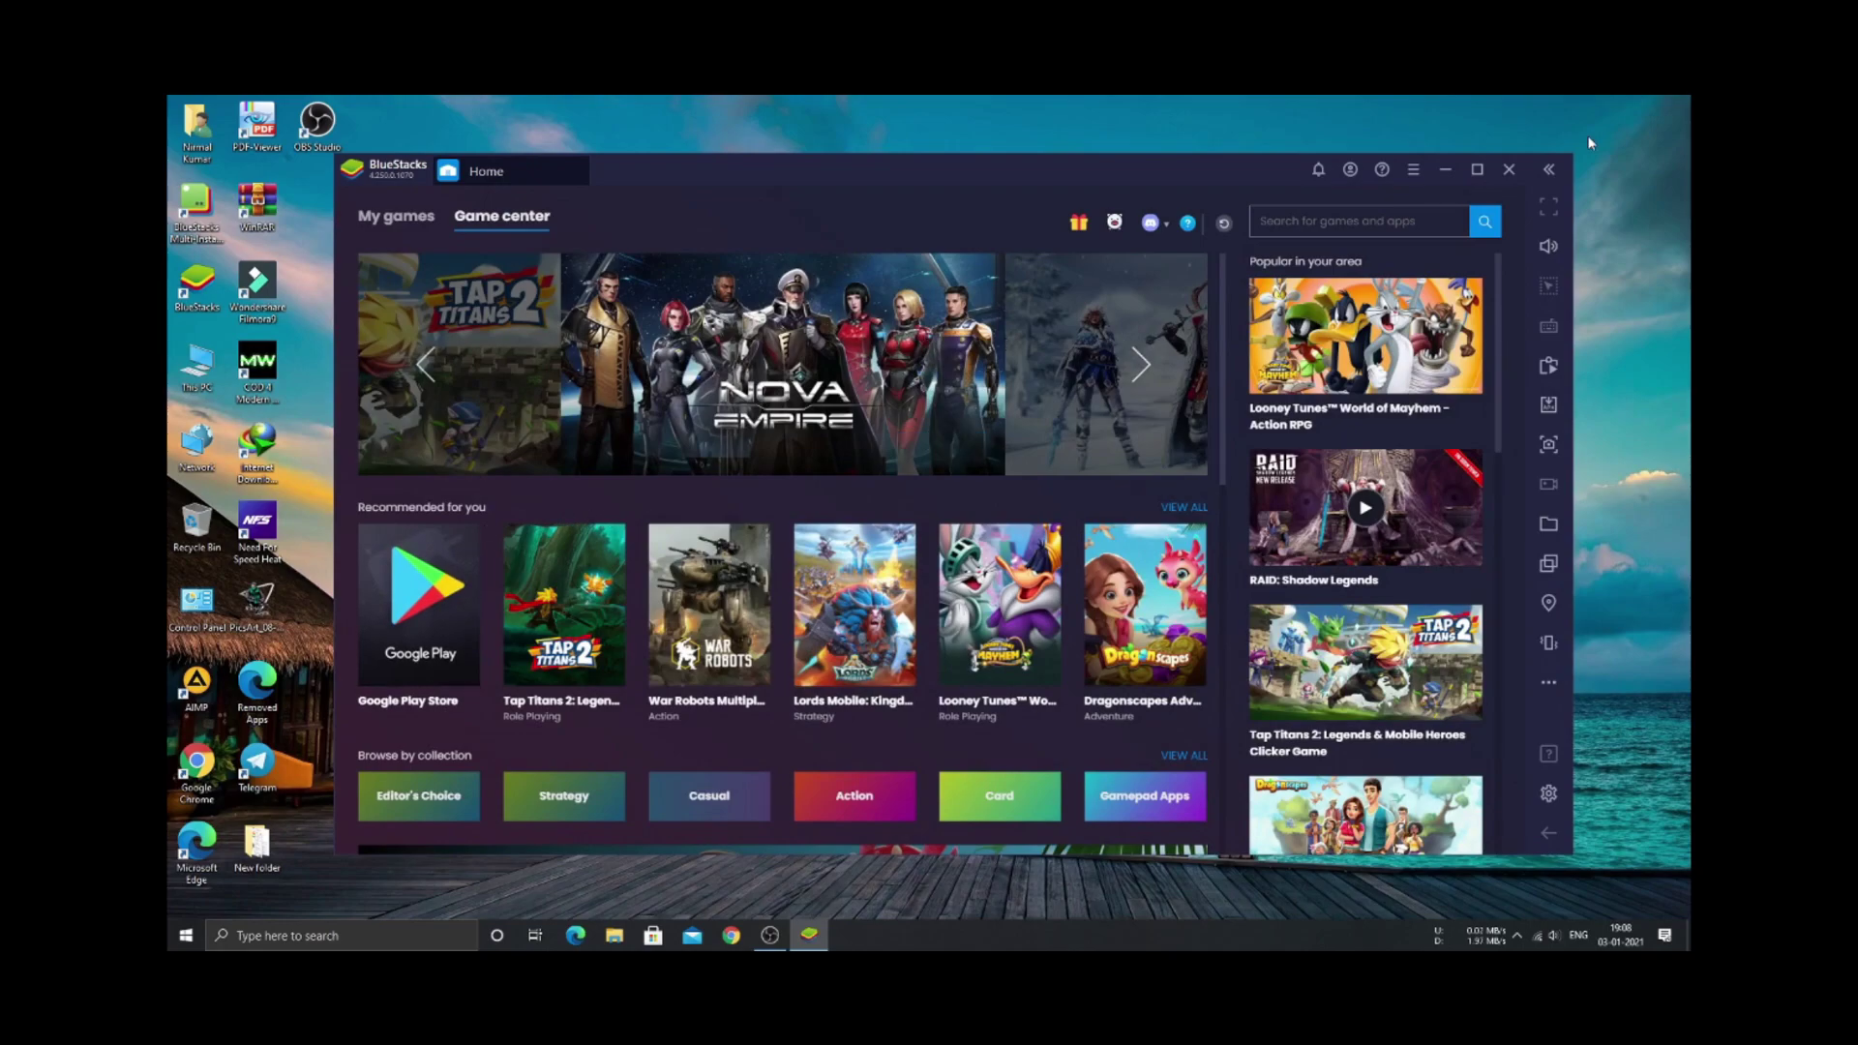
left_click_drag(1015, 180, 1025, 169)
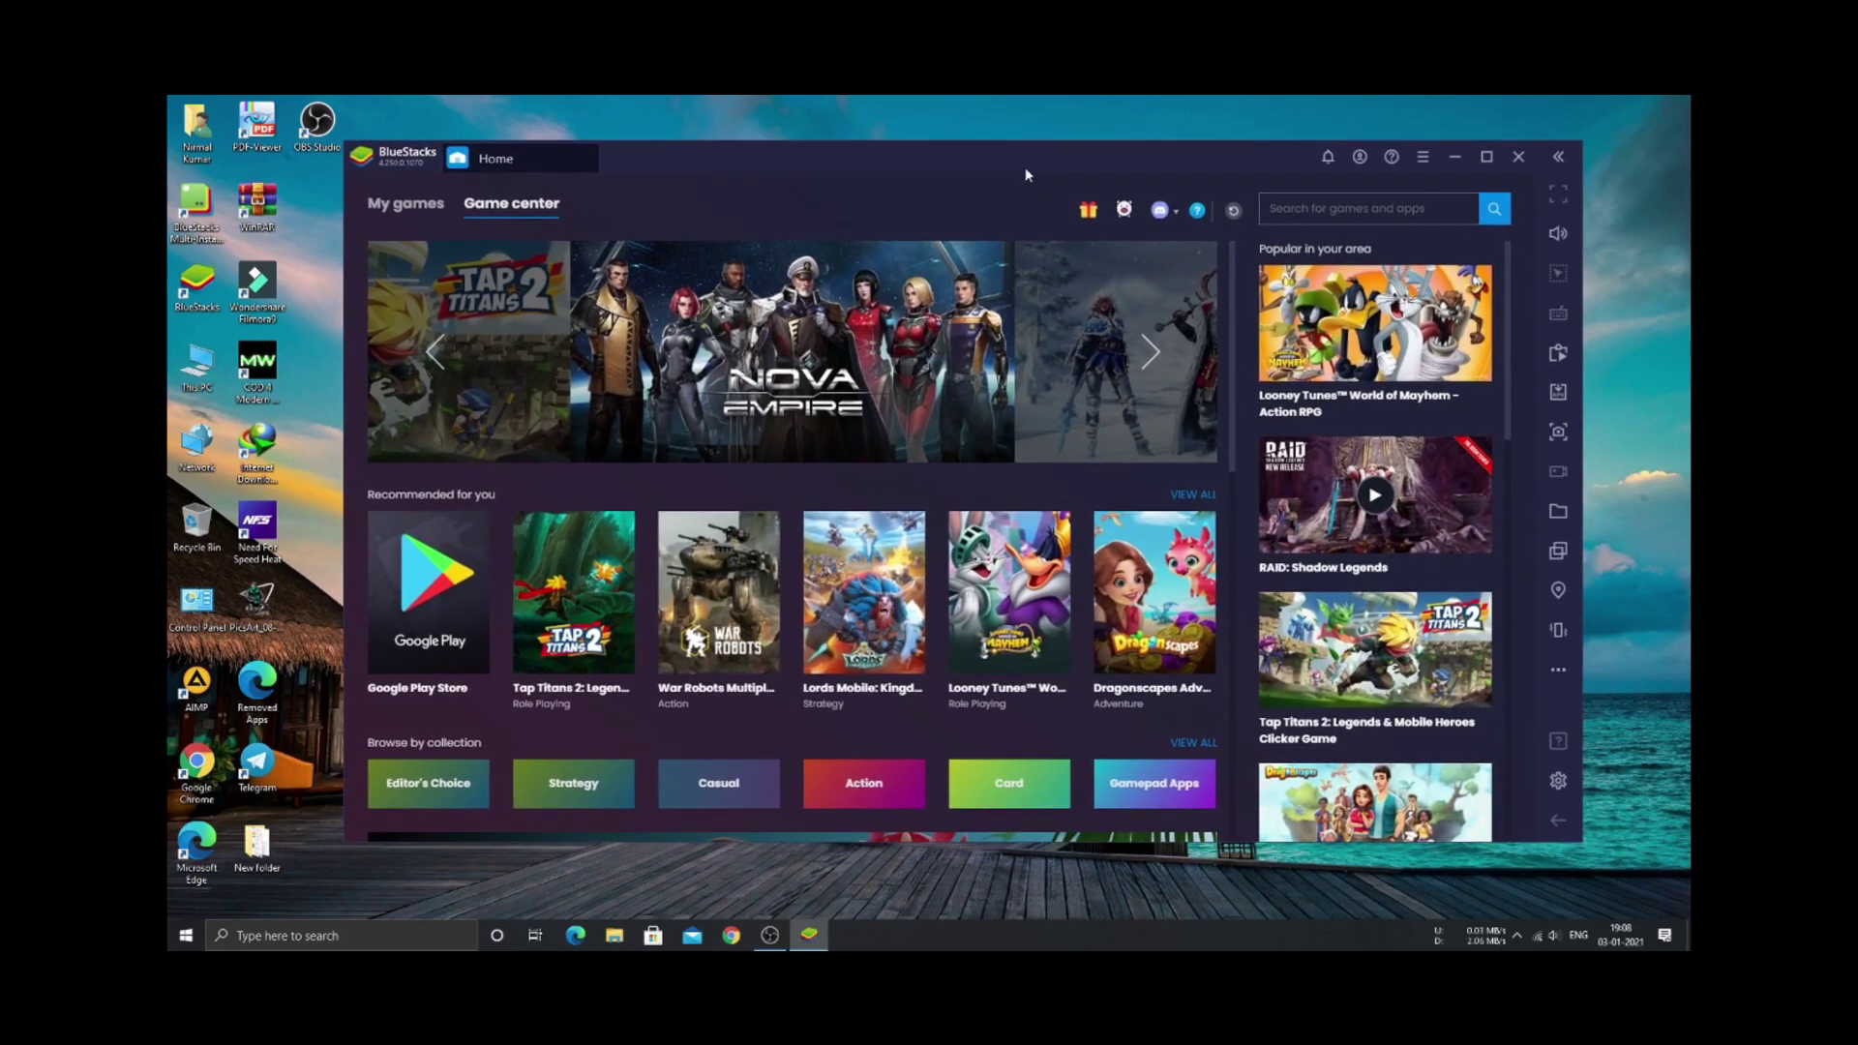
Open the Google Play Store and search for "free fire".
left_click(427, 621)
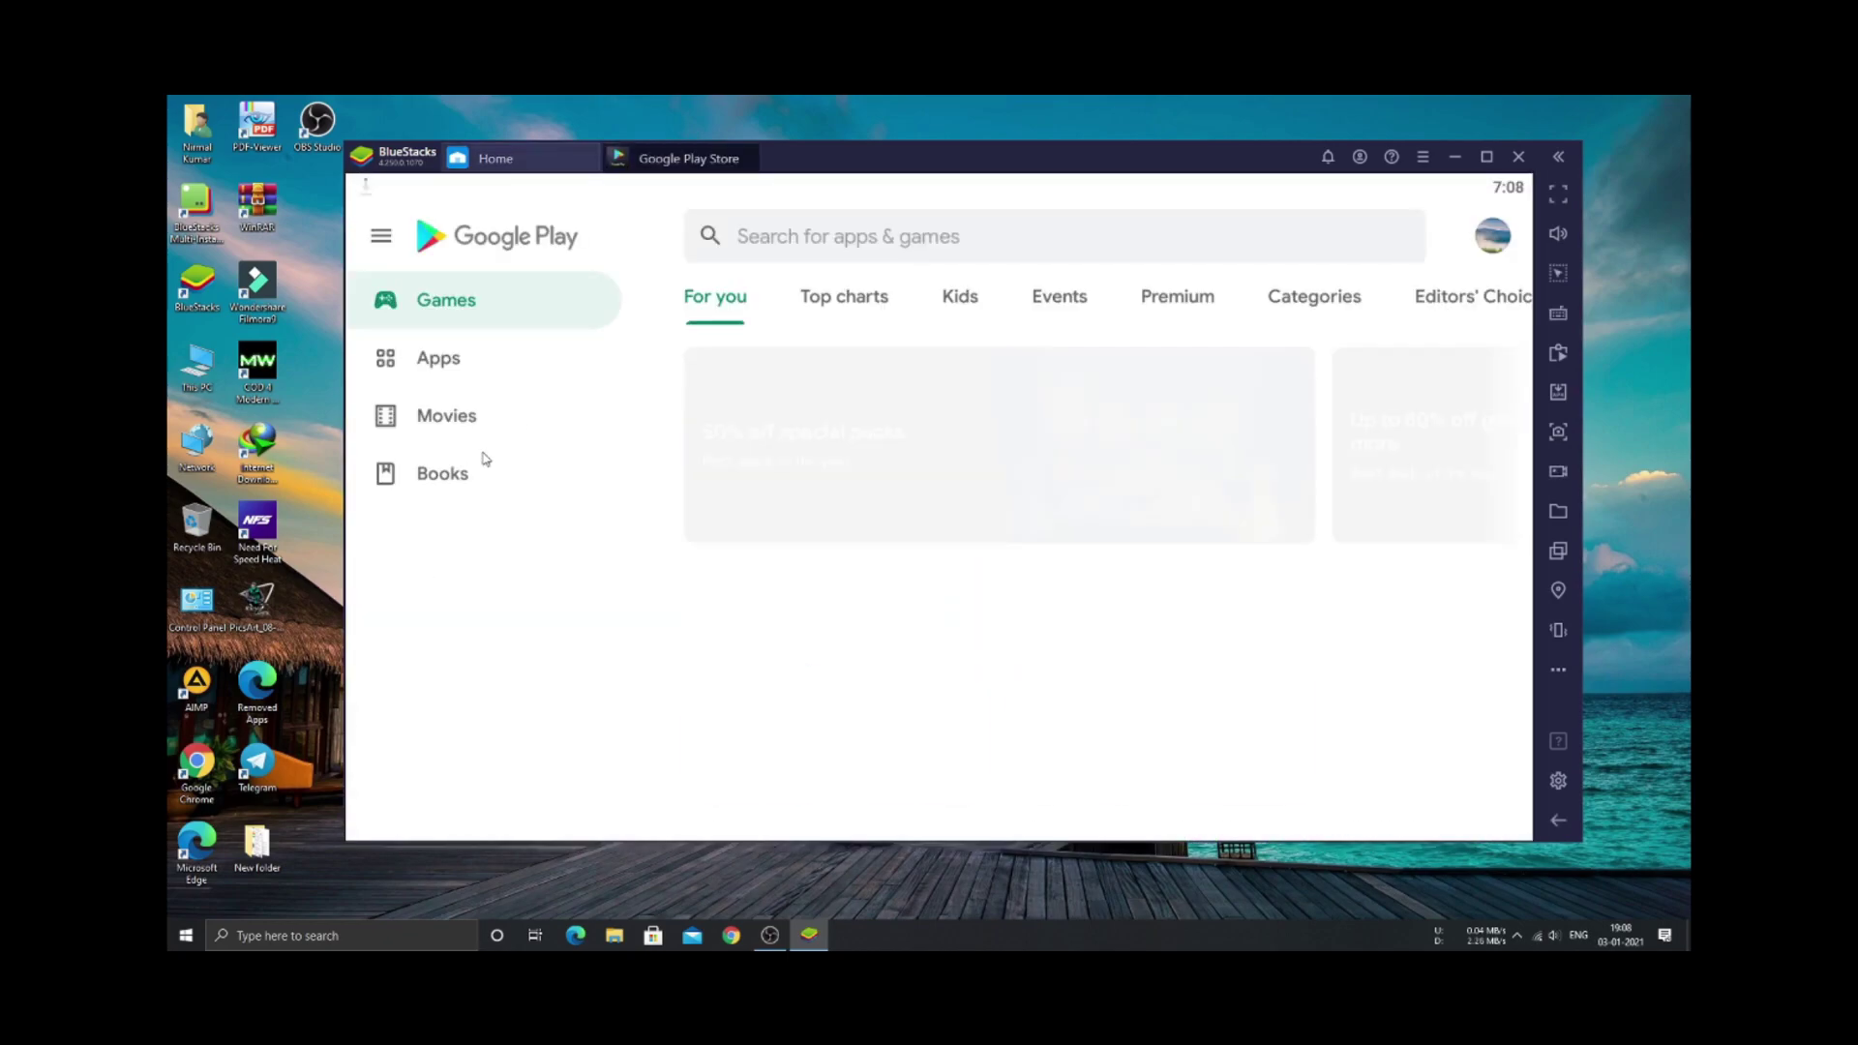
left_click(896, 254)
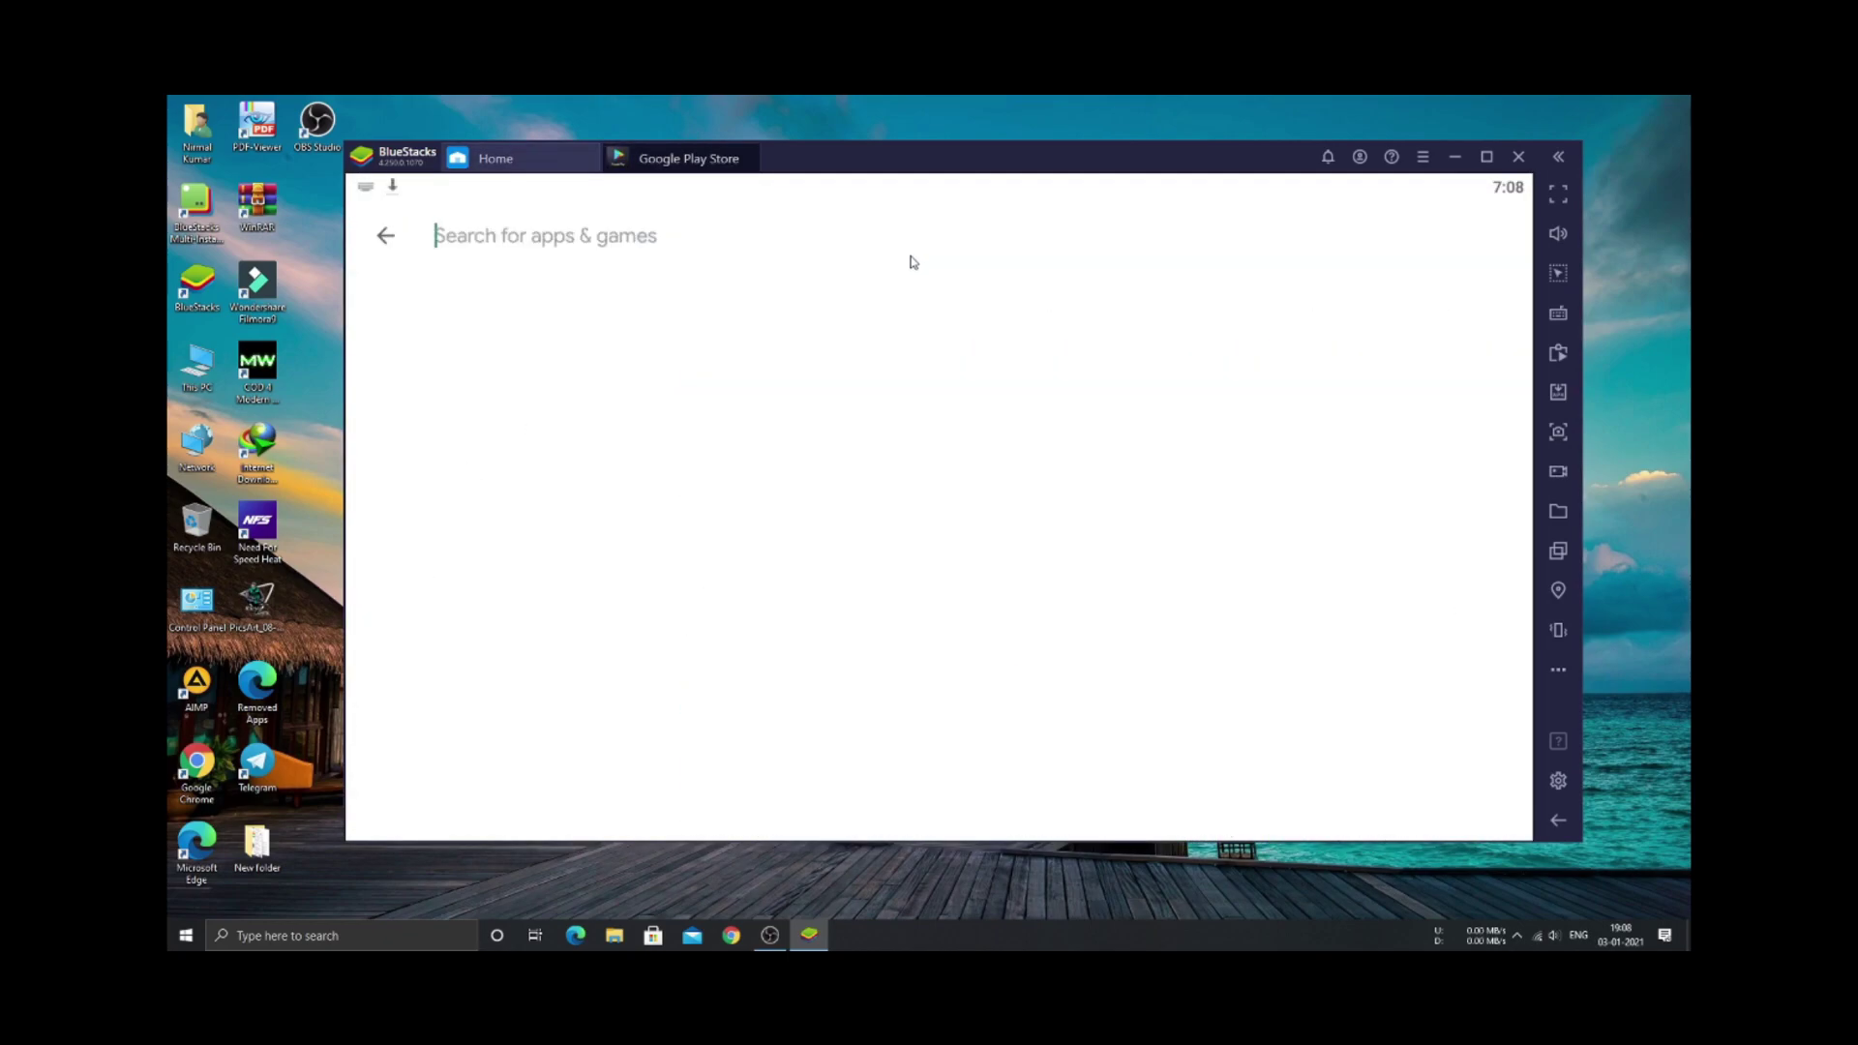
type("free")
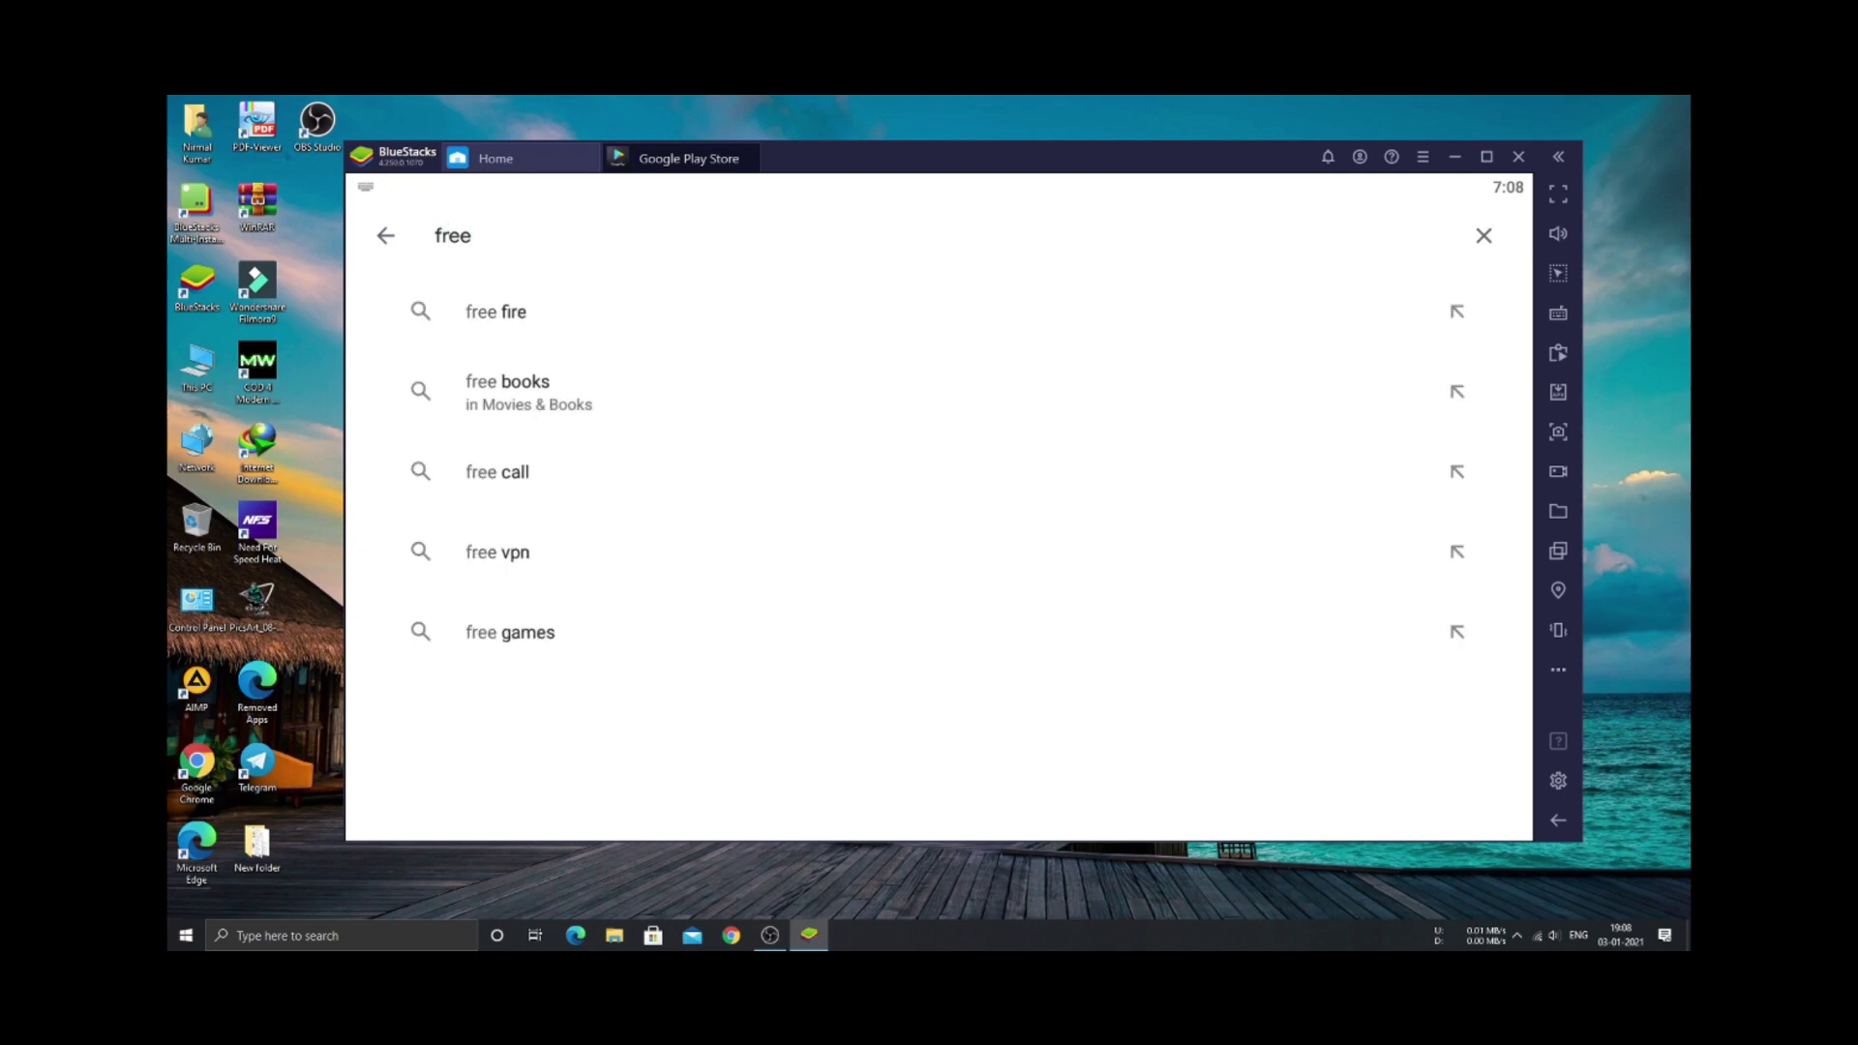
left_click(586, 315)
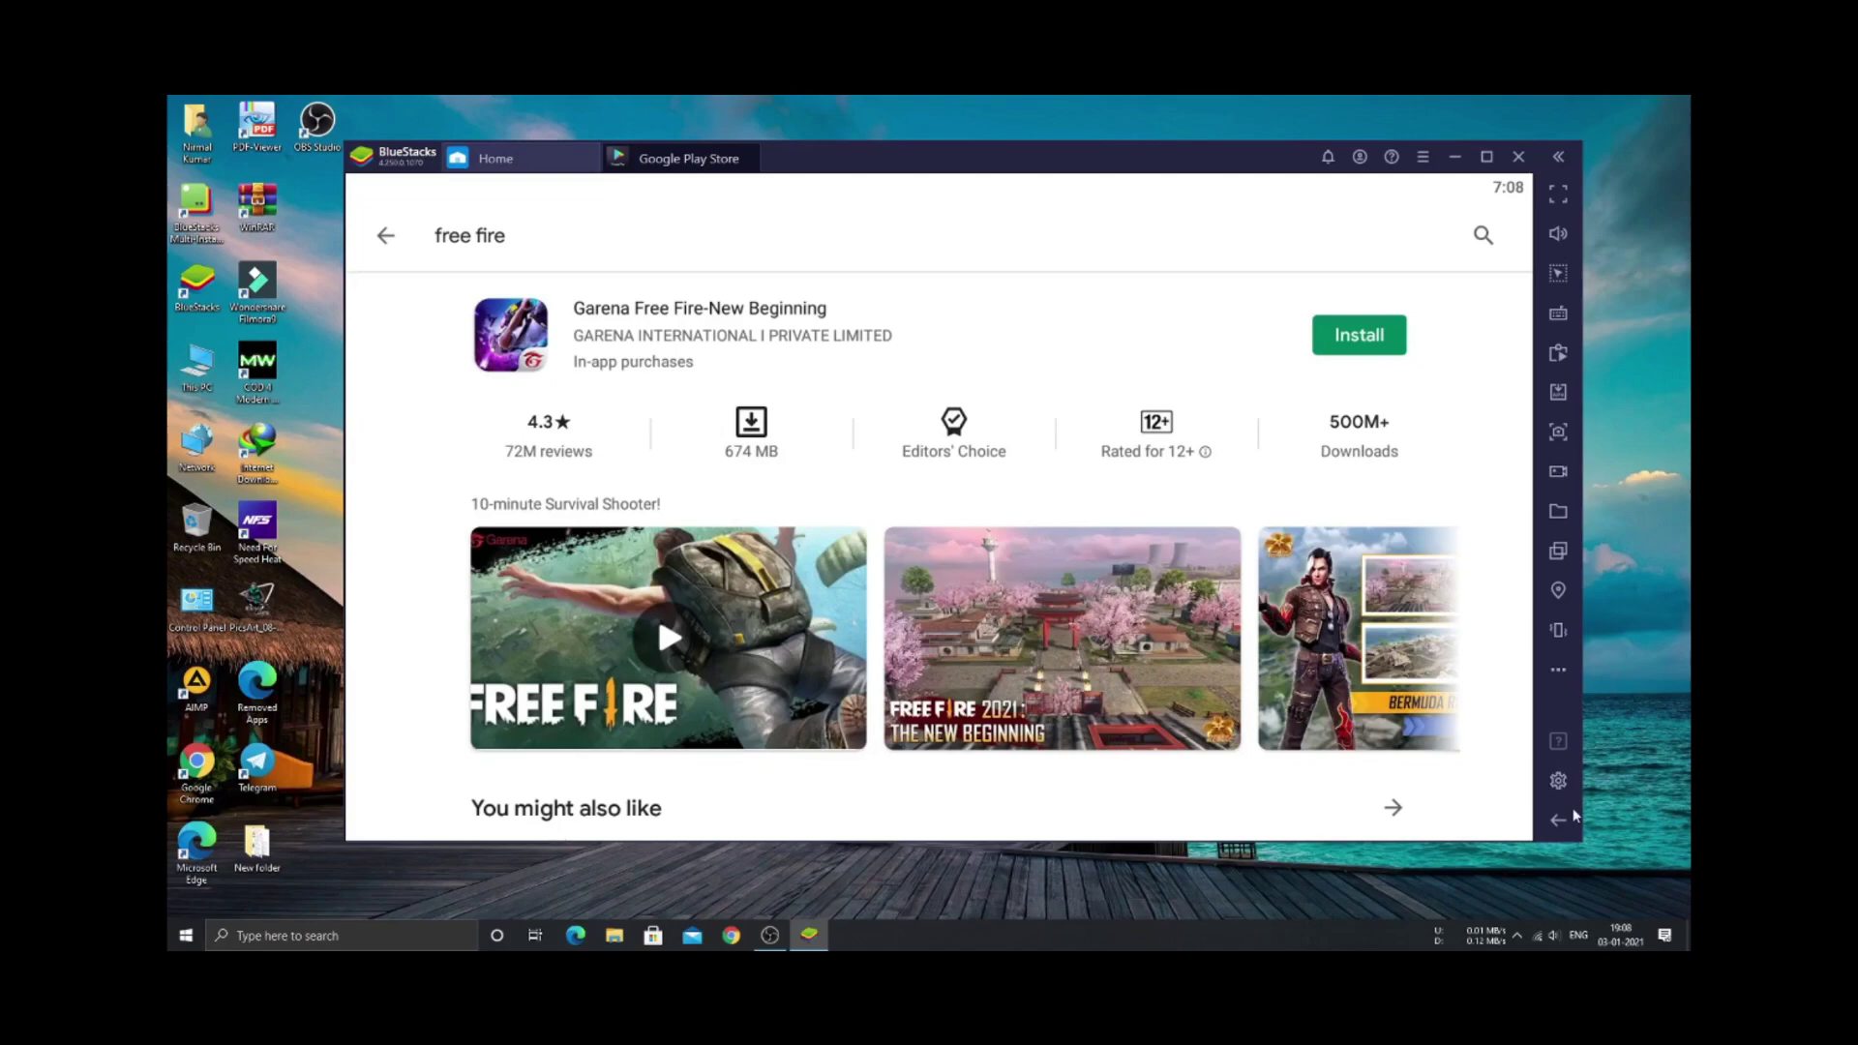
Enlarge and reposition the BlueStacks window, and start installing Garena Free Fire-New Beginning.
left_click_drag(1580, 836, 1673, 889)
left_click_drag(1026, 166, 964, 164)
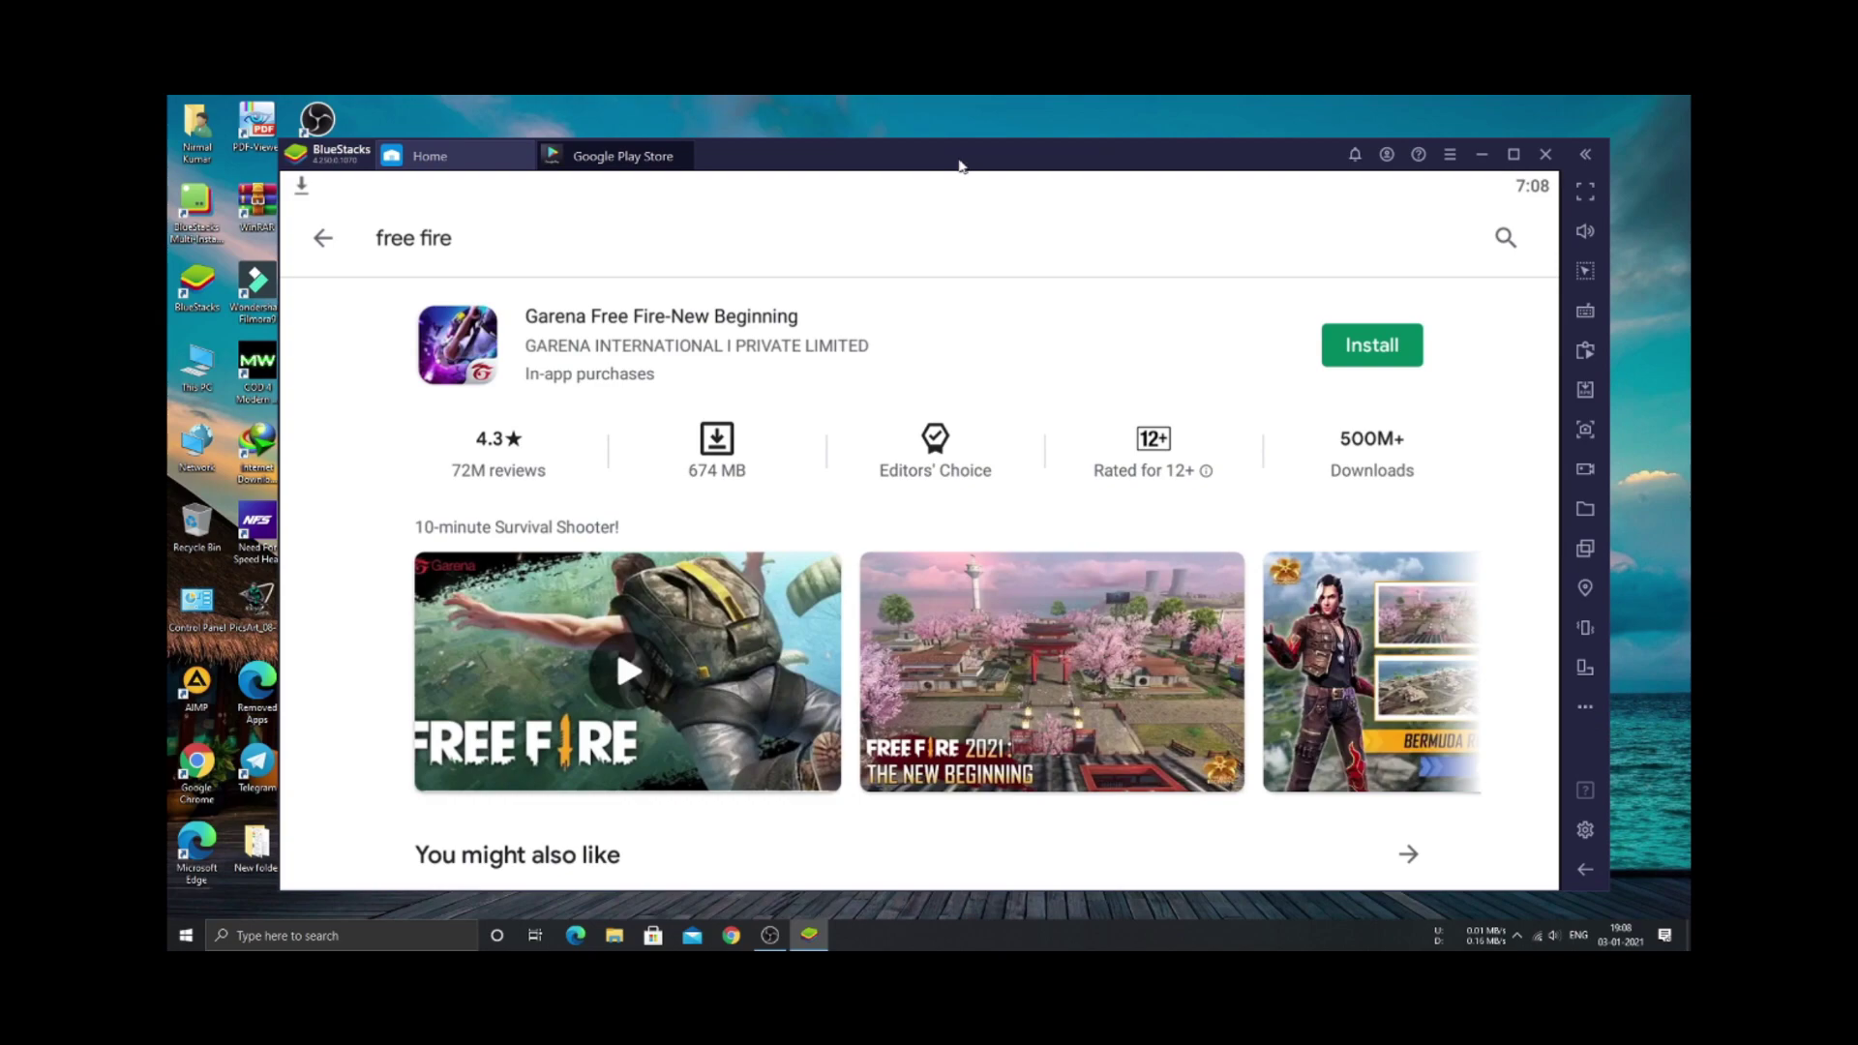
left_click(1367, 344)
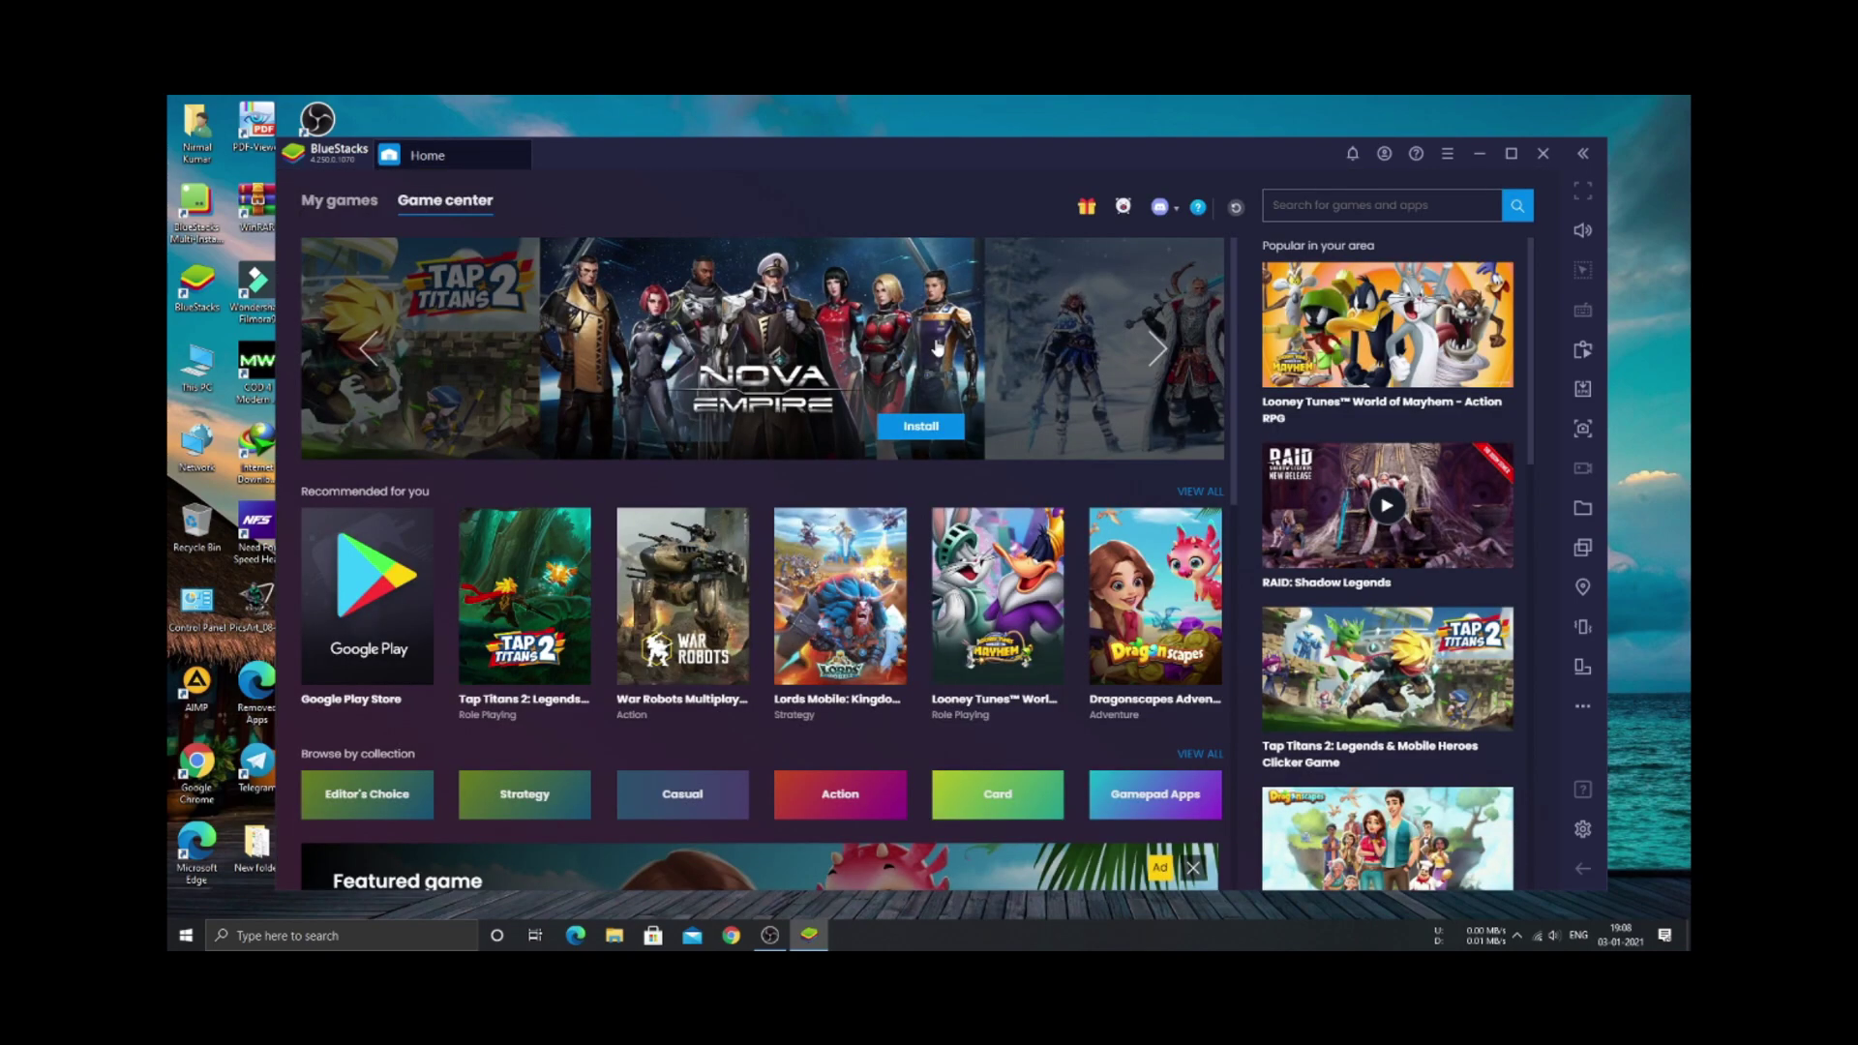
Reopen the Google Play Store and bring up the Garena Free Fire-New Beginning page through the store search.
left_click(360, 577)
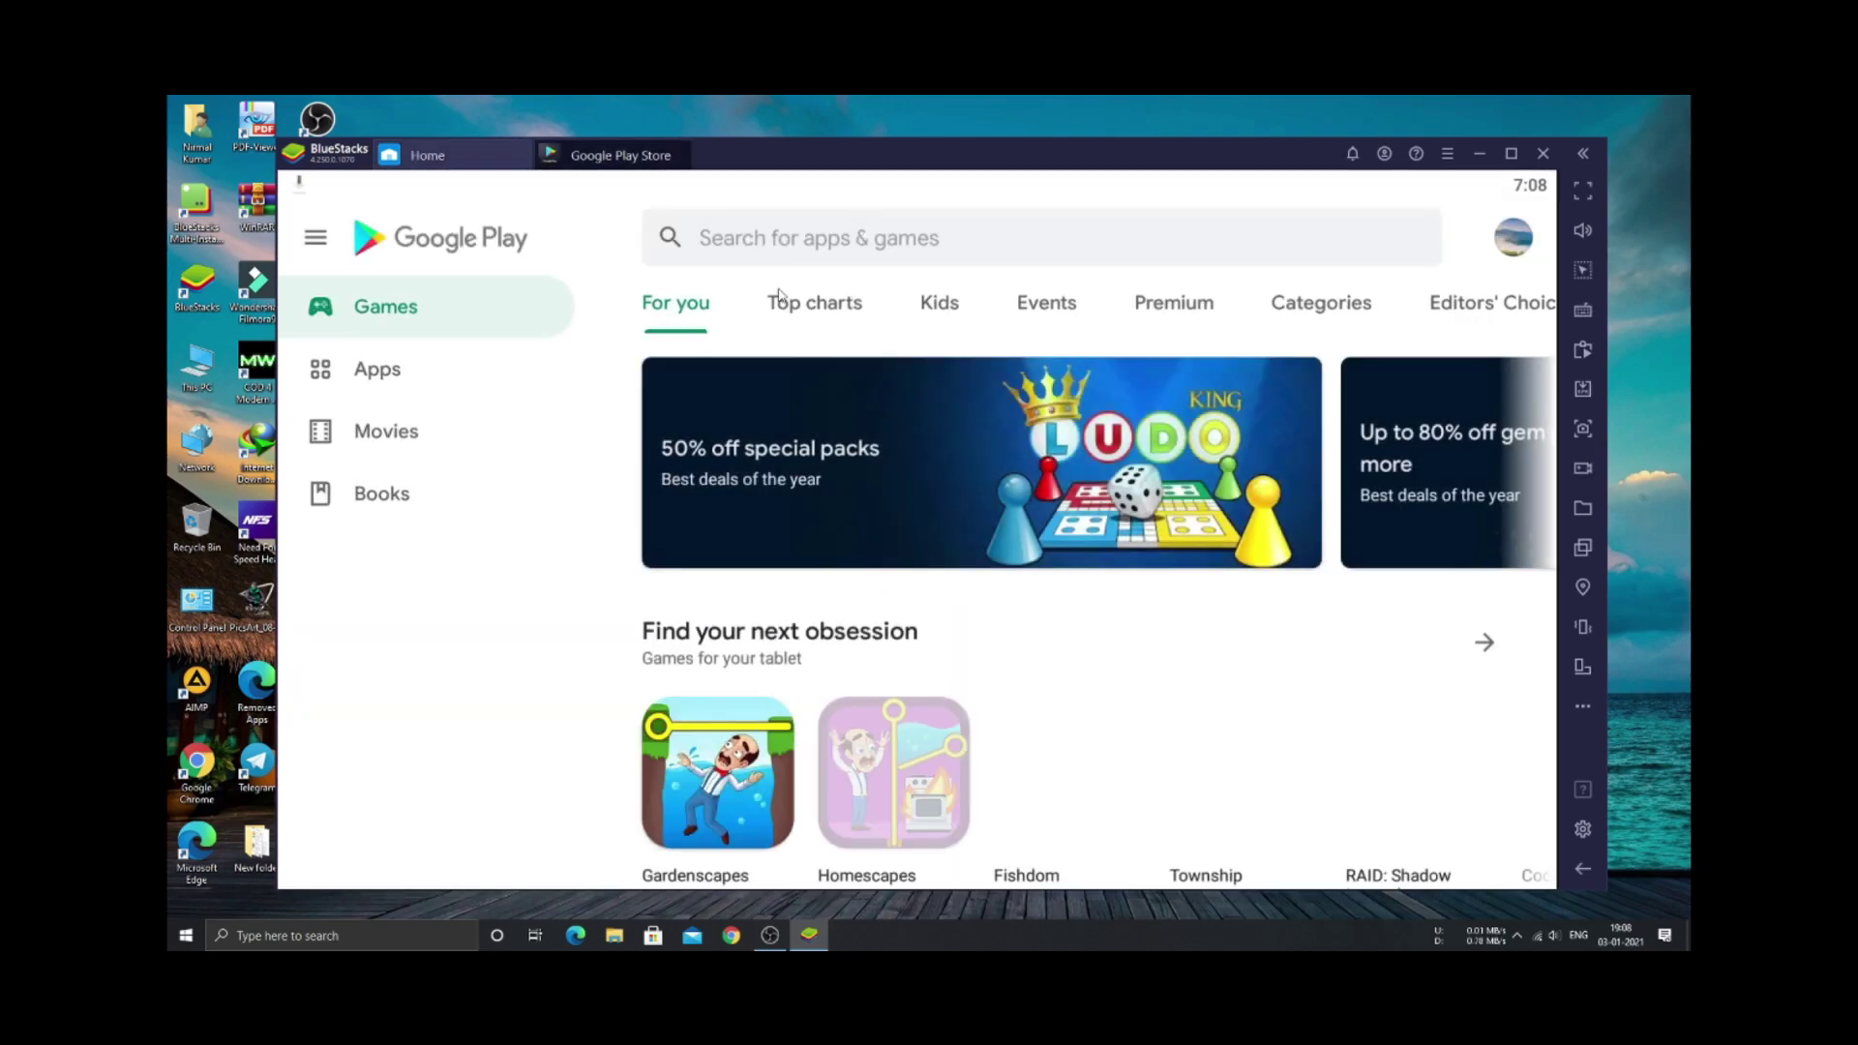
left_click(863, 241)
left_click(594, 337)
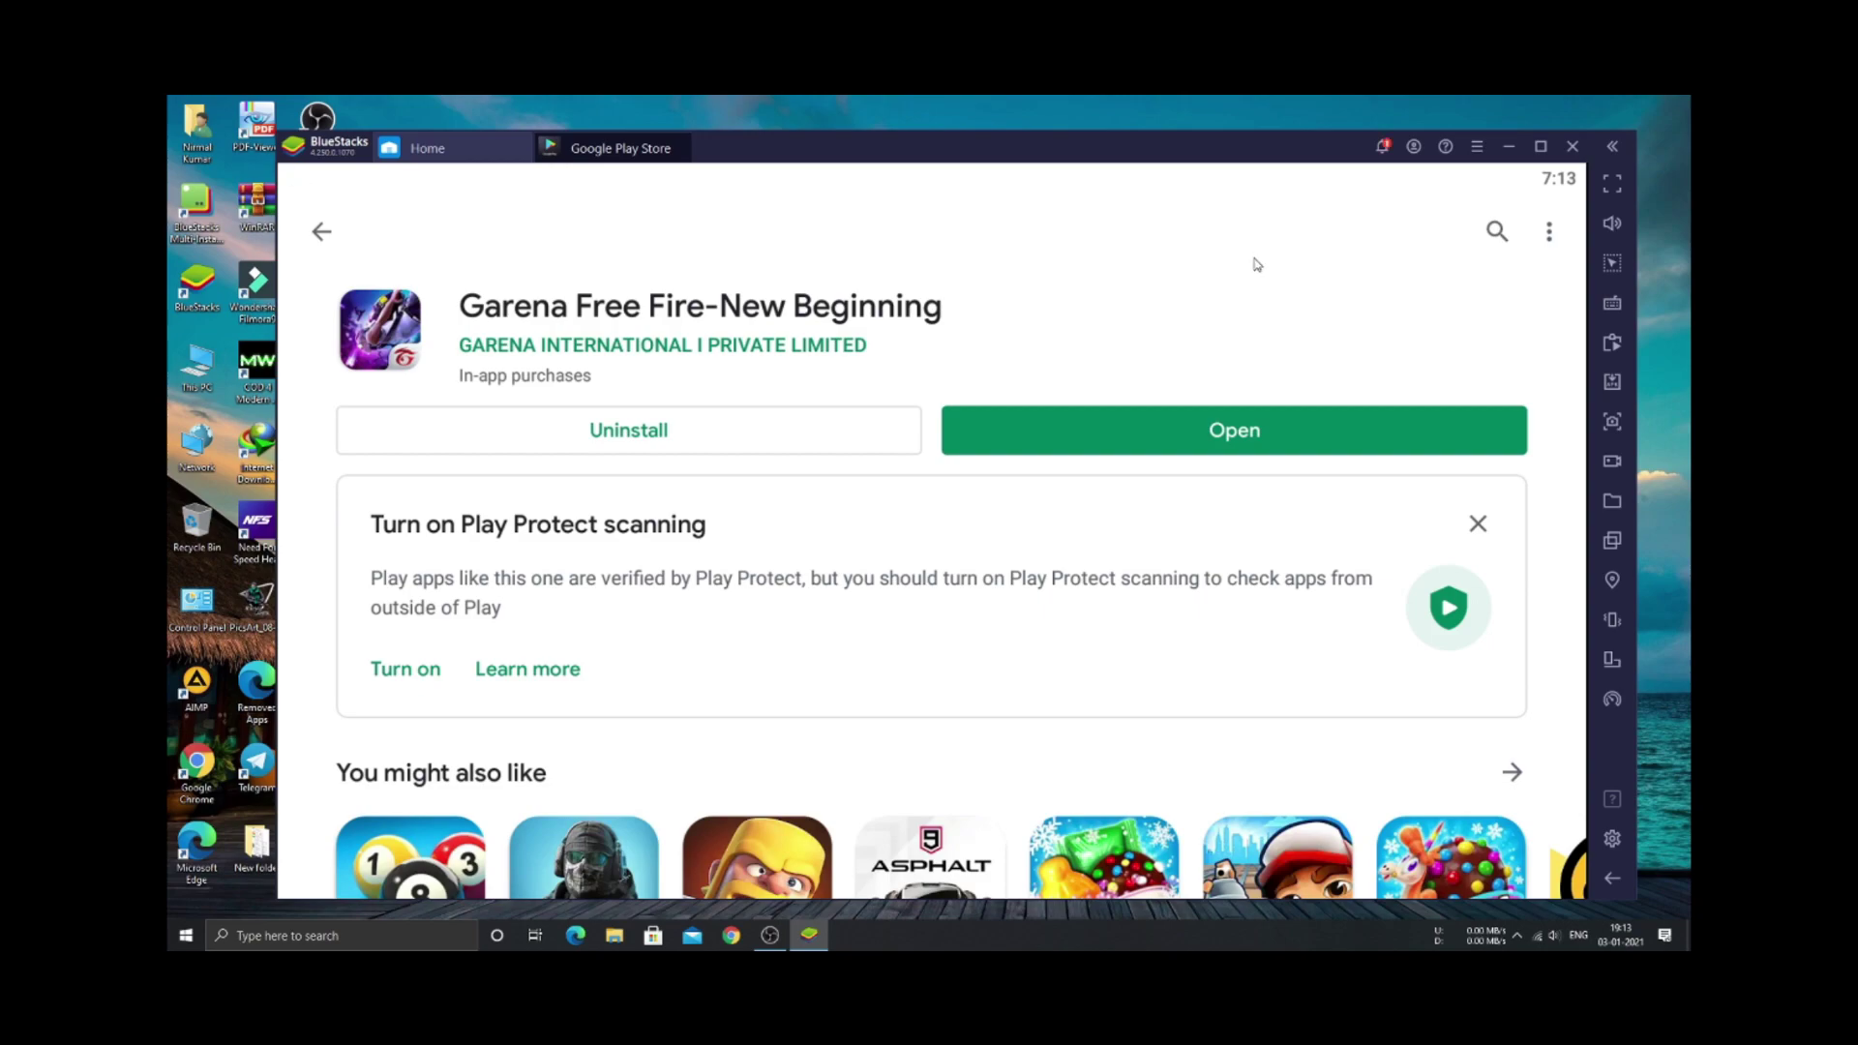
Leave the Free Fire page and its search results, and go back to the BlueStacks home screen.
left_click(322, 233)
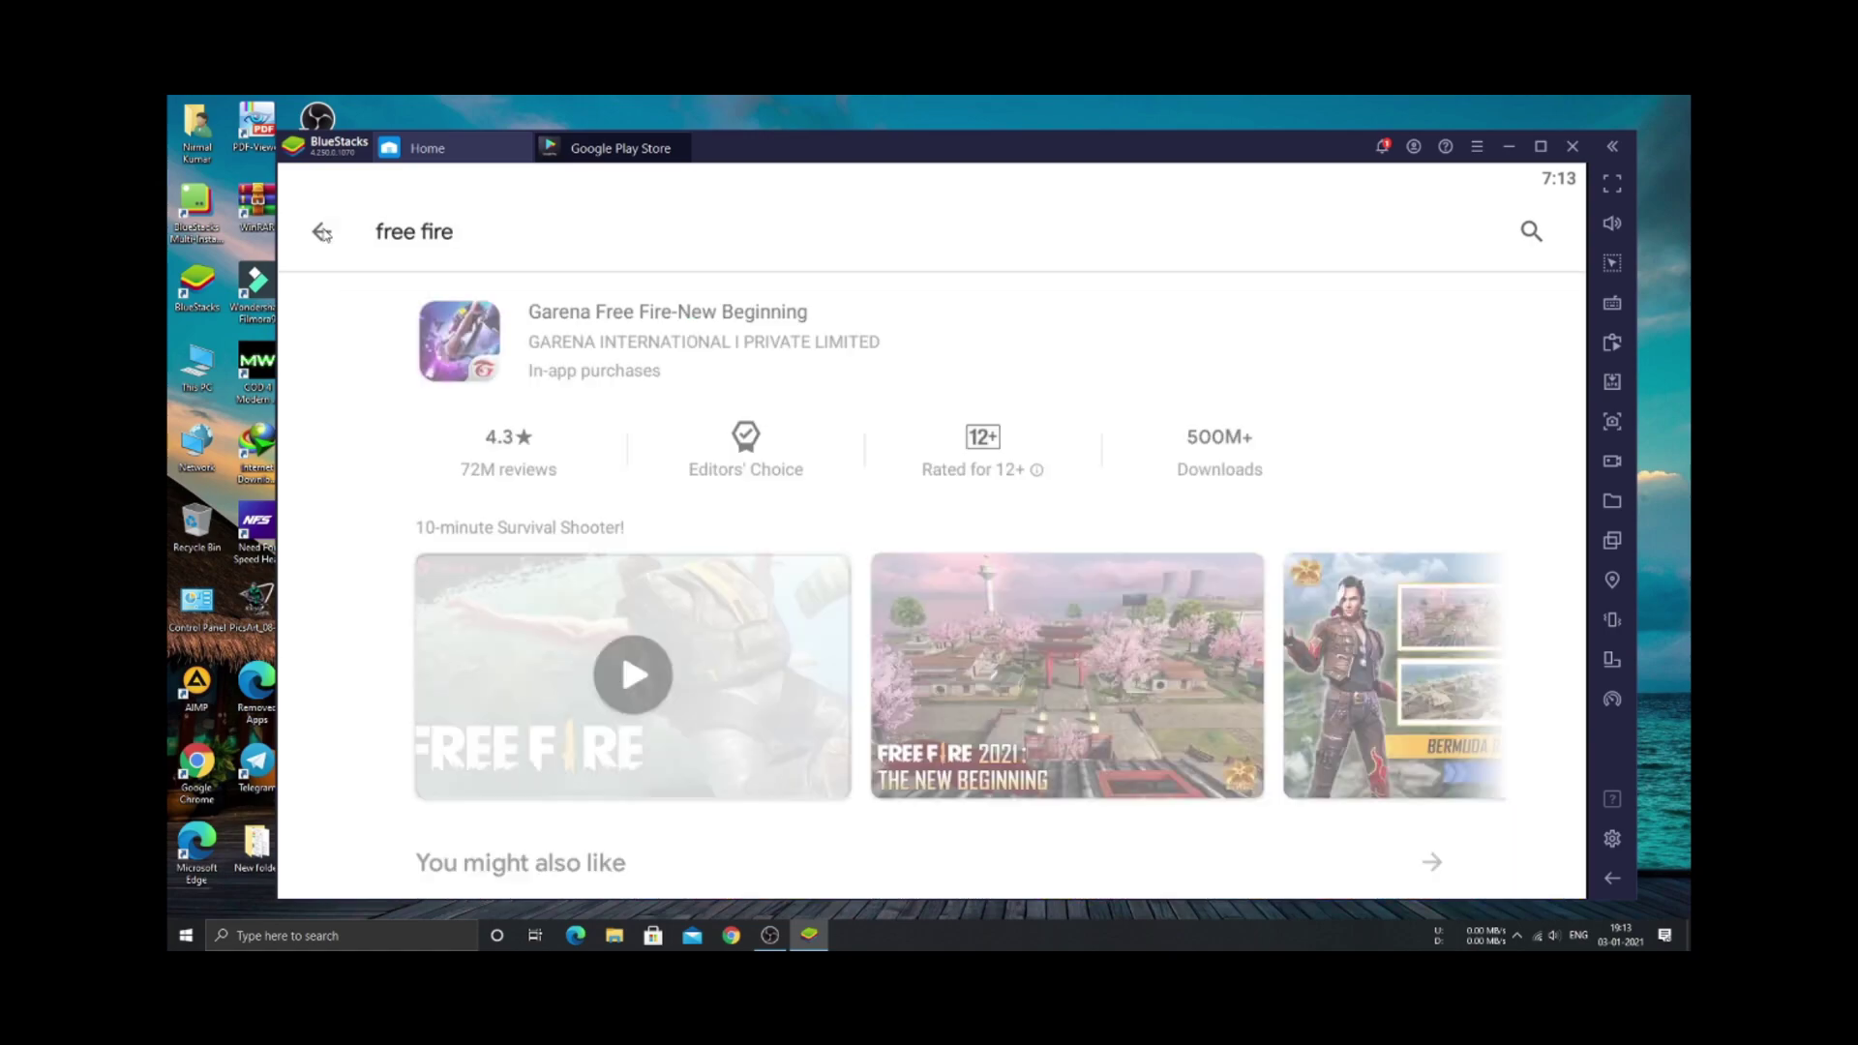
left_click(323, 233)
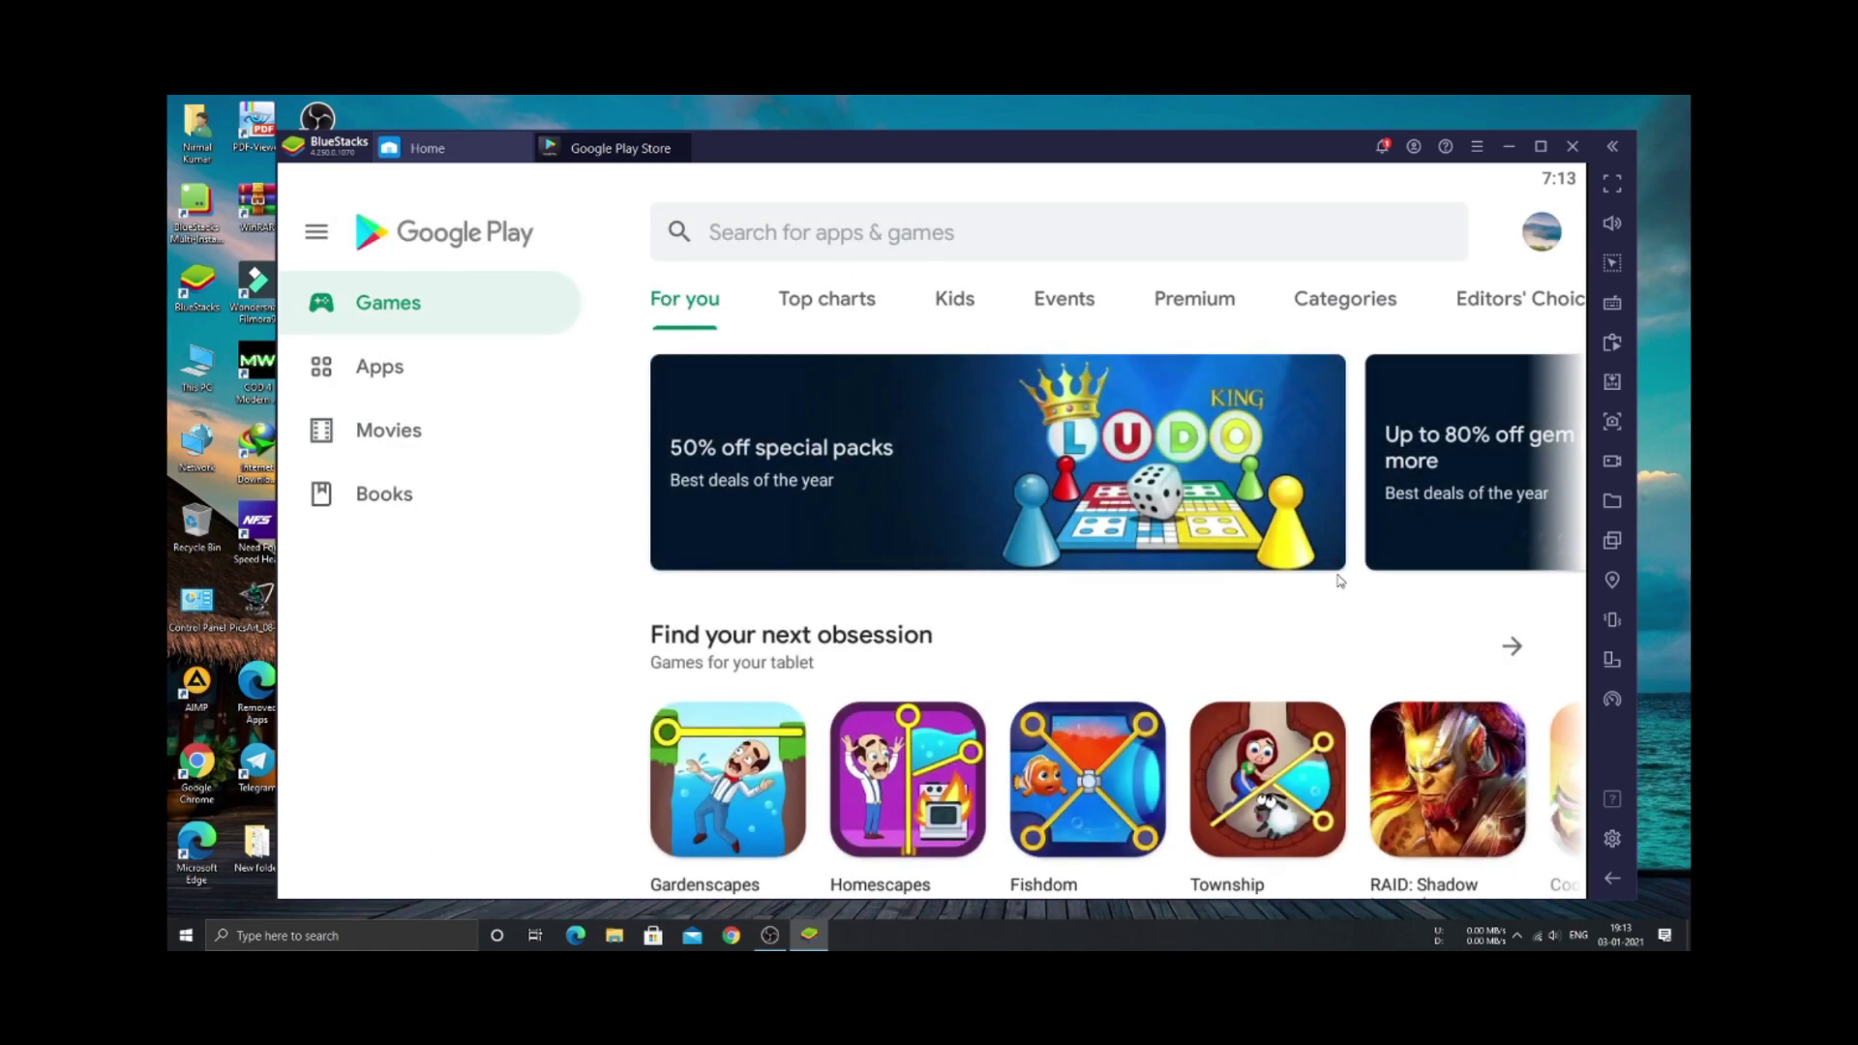
left_click(1612, 879)
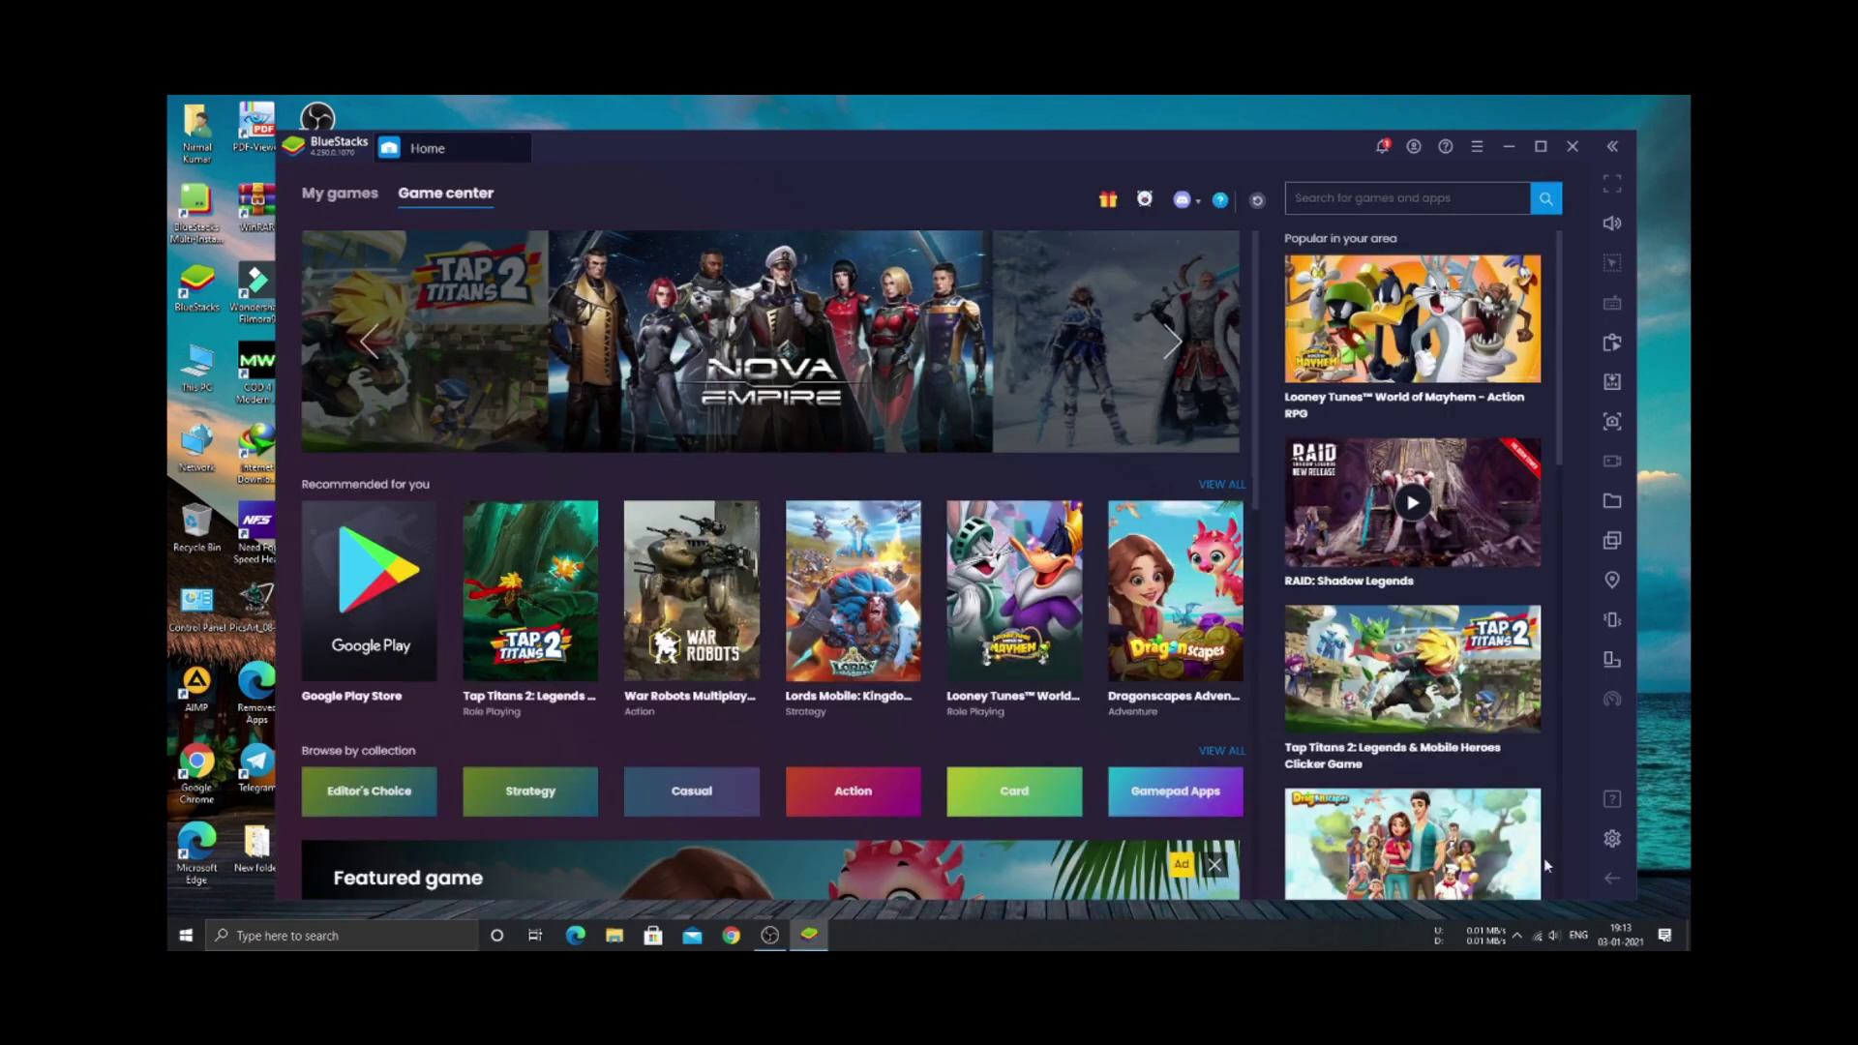
Show the installed games on the BlueStacks home screen and launch Free Fire.
scroll(440, 462, "down", 2)
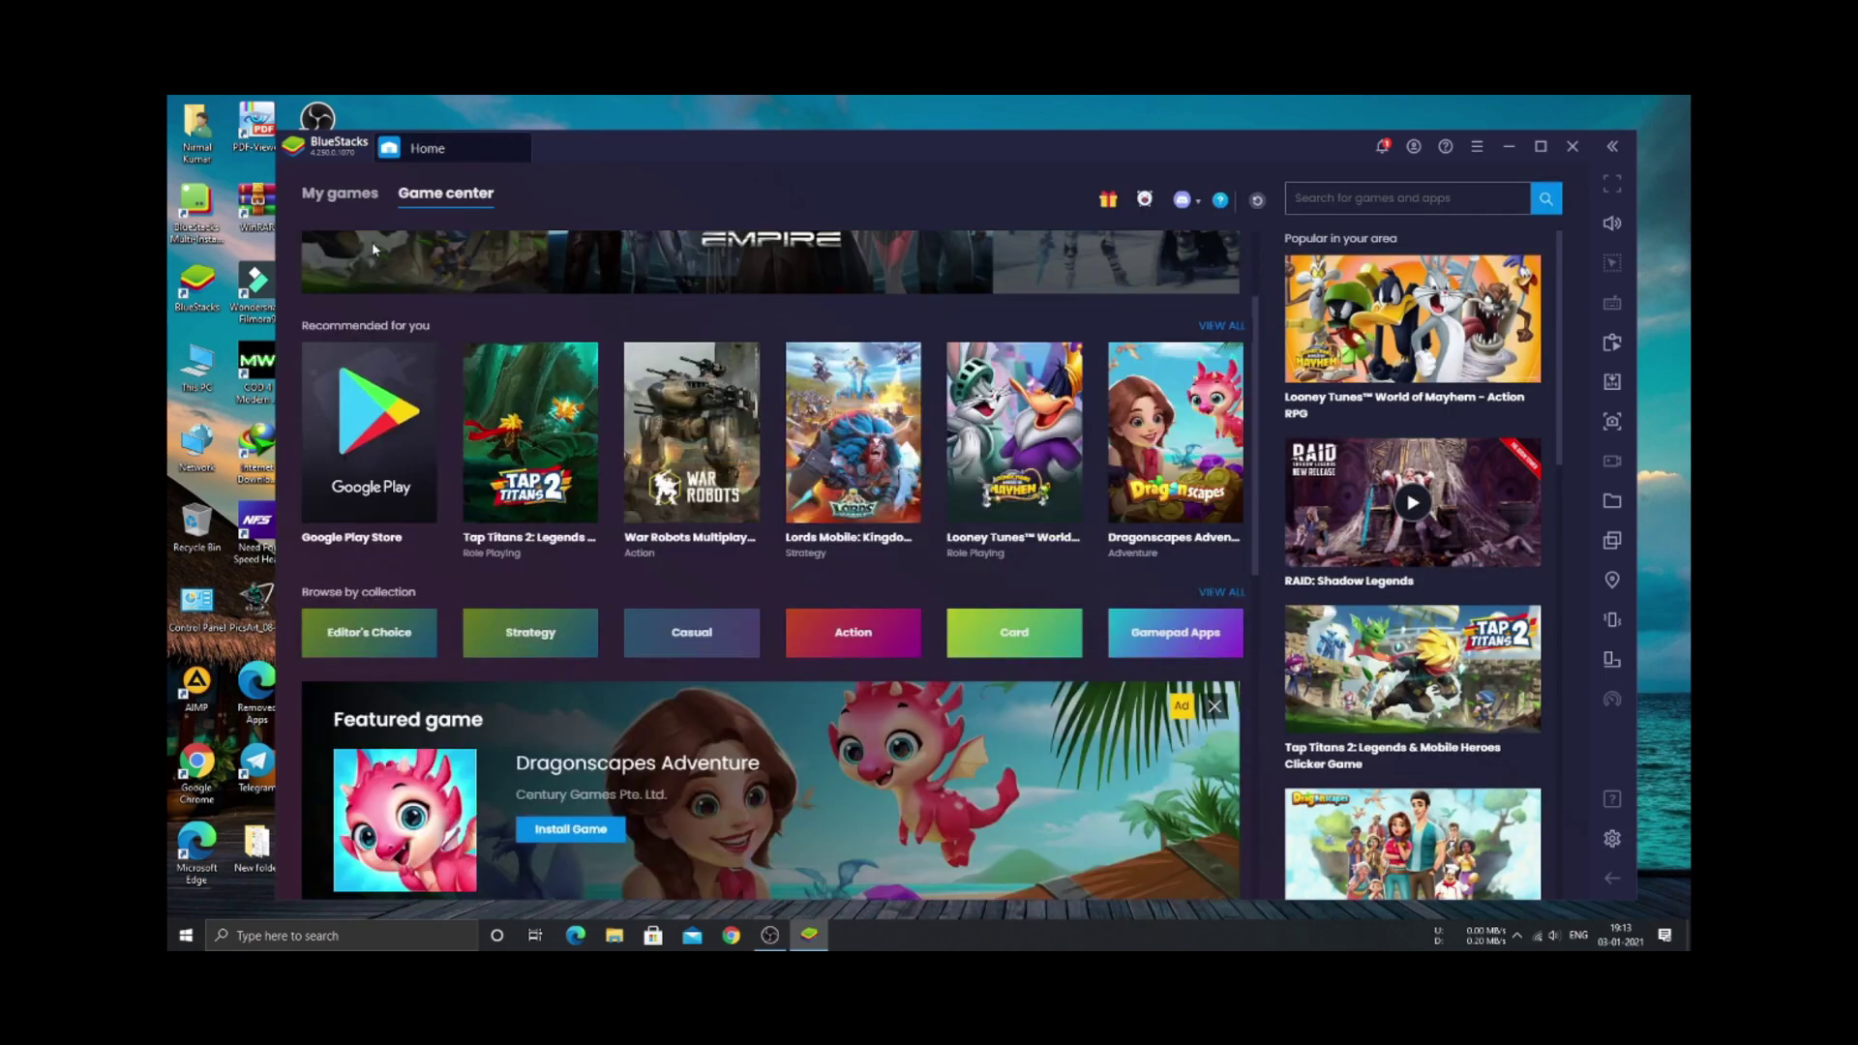
left_click(360, 199)
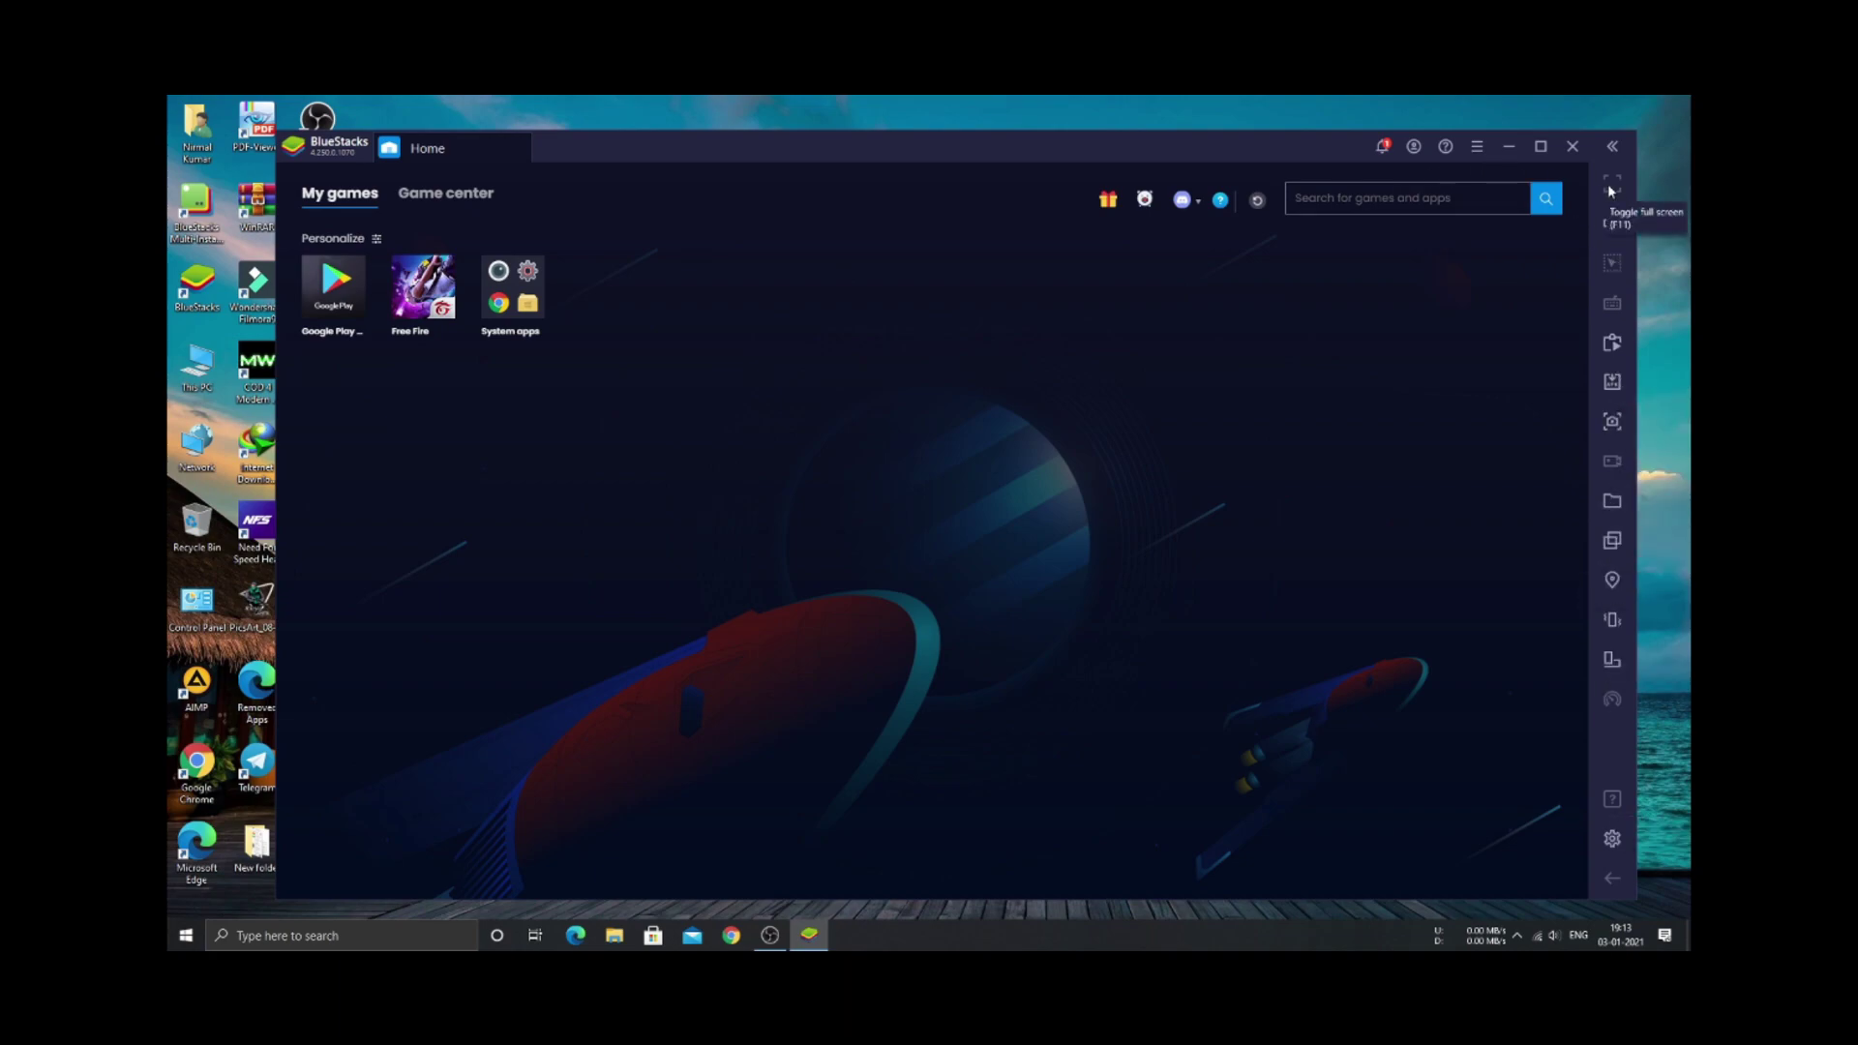
left_click(421, 306)
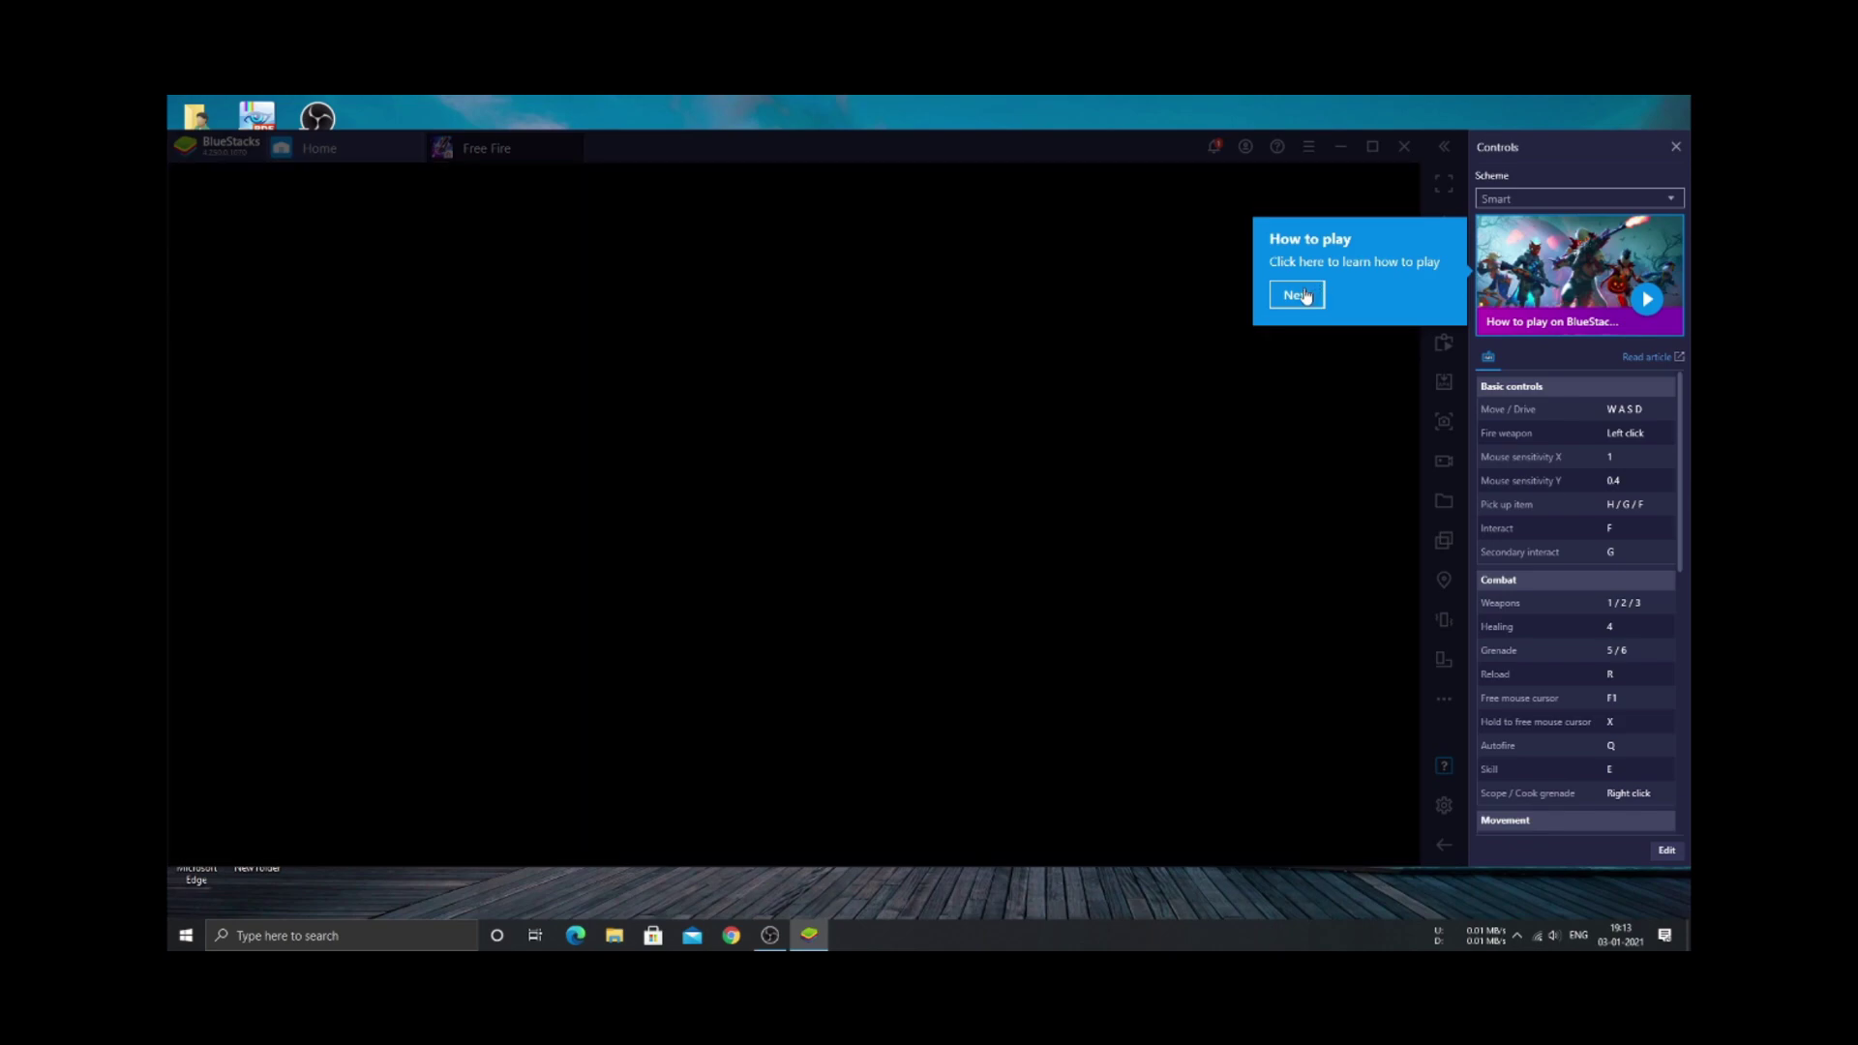
Go through and dismiss the introductory How to play and On-screen controls tips while Free Fire loads.
left_click(1305, 294)
left_click(1303, 635)
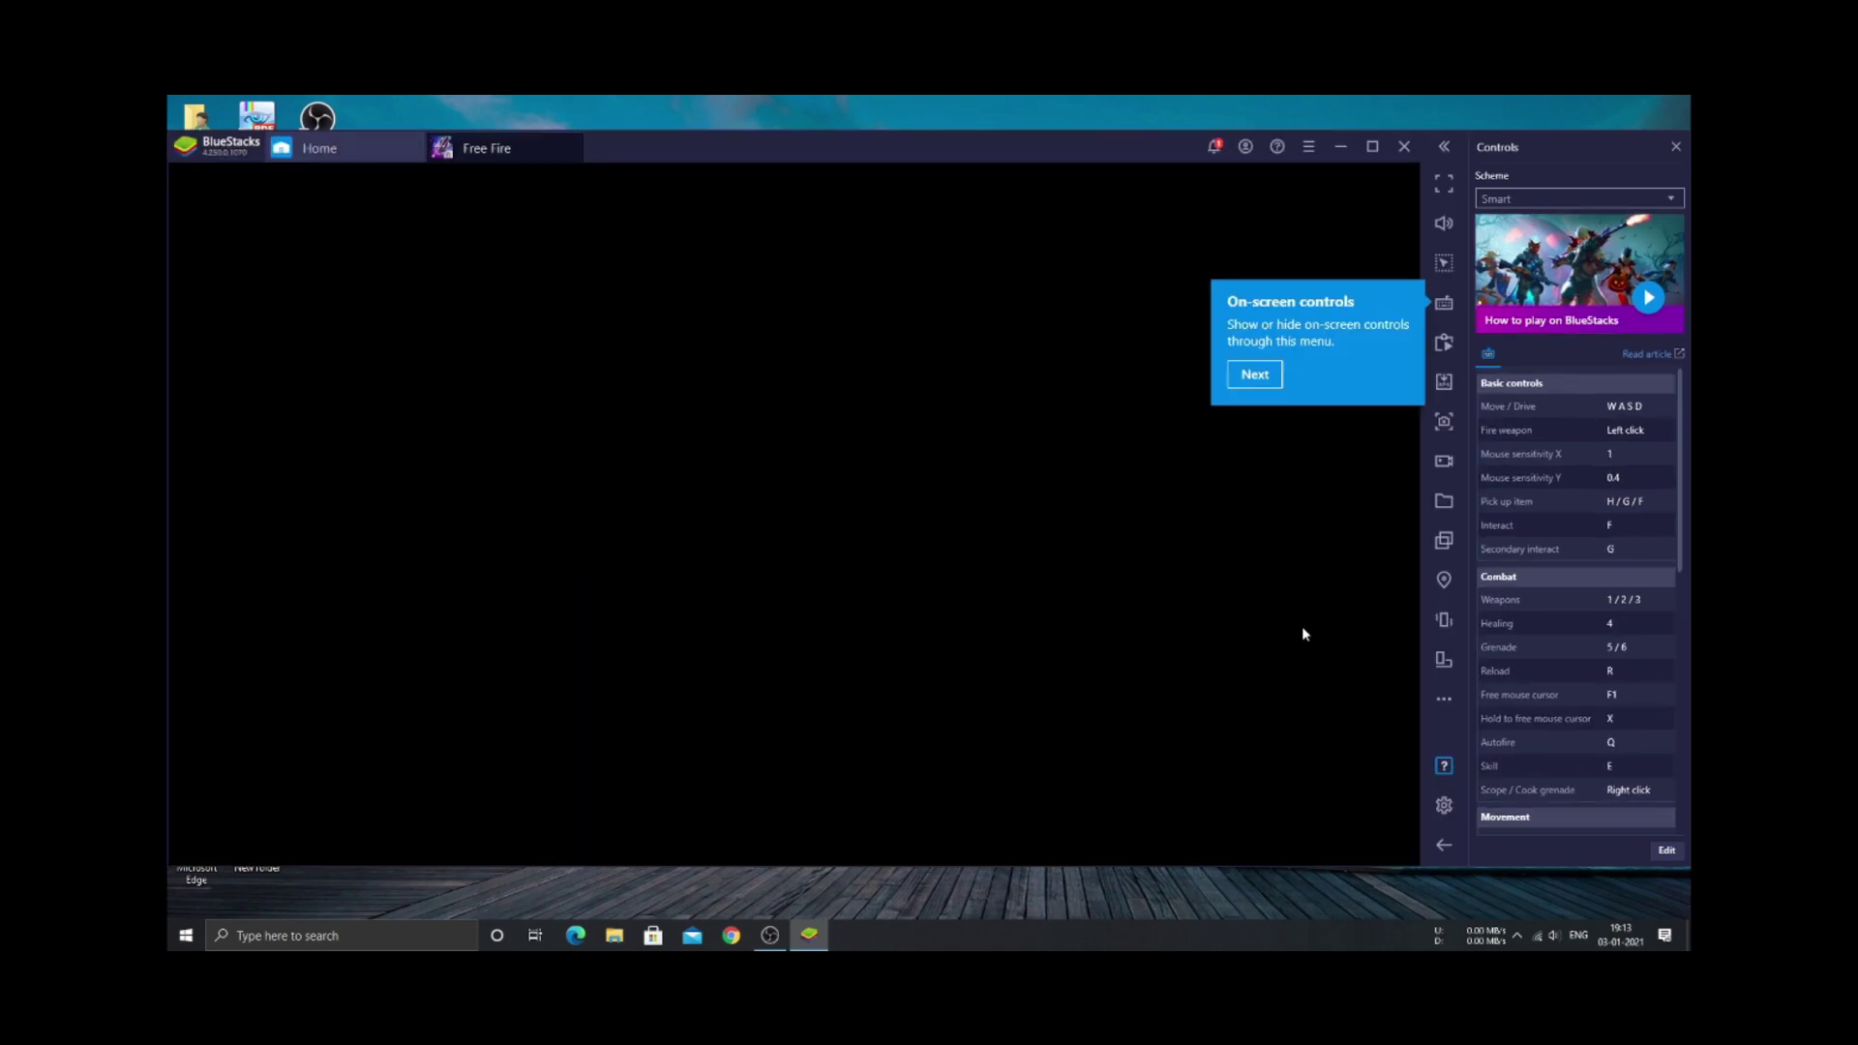
left_click(1256, 374)
left_click(1267, 343)
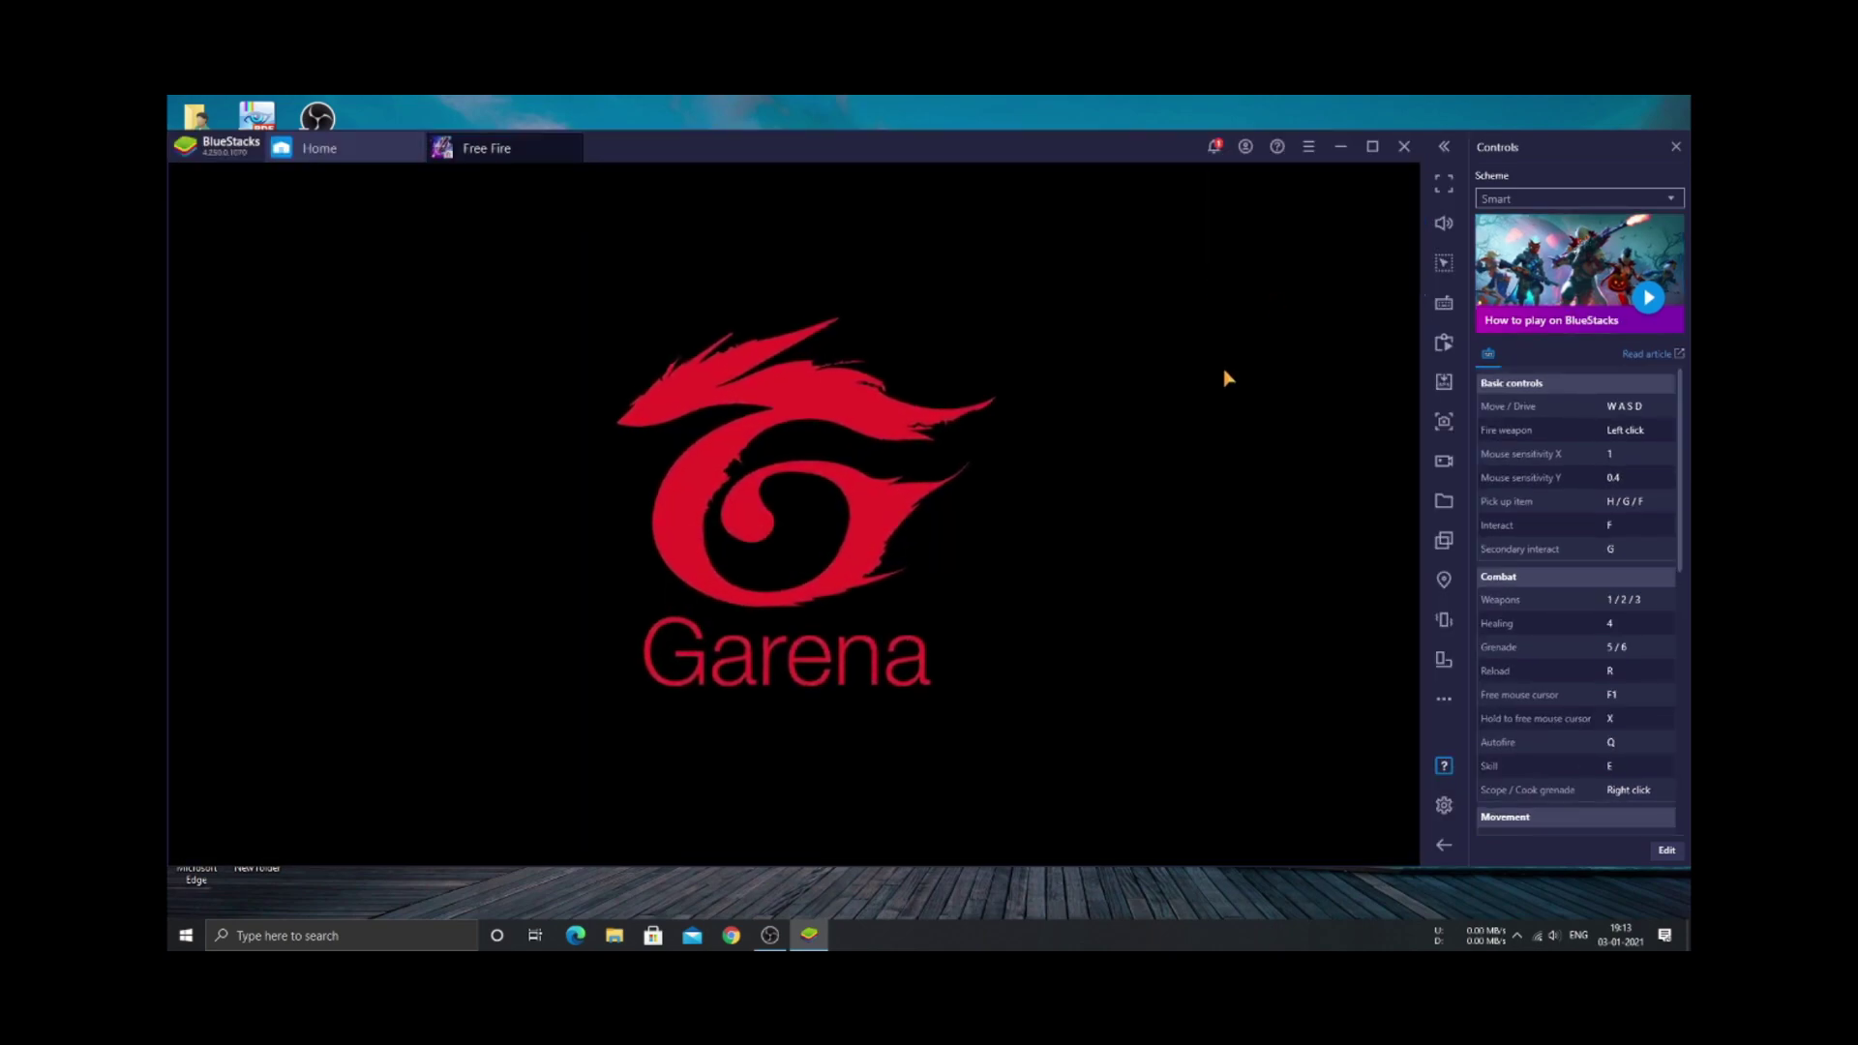
left_click(1116, 615)
left_click(1026, 552)
left_click(1025, 550)
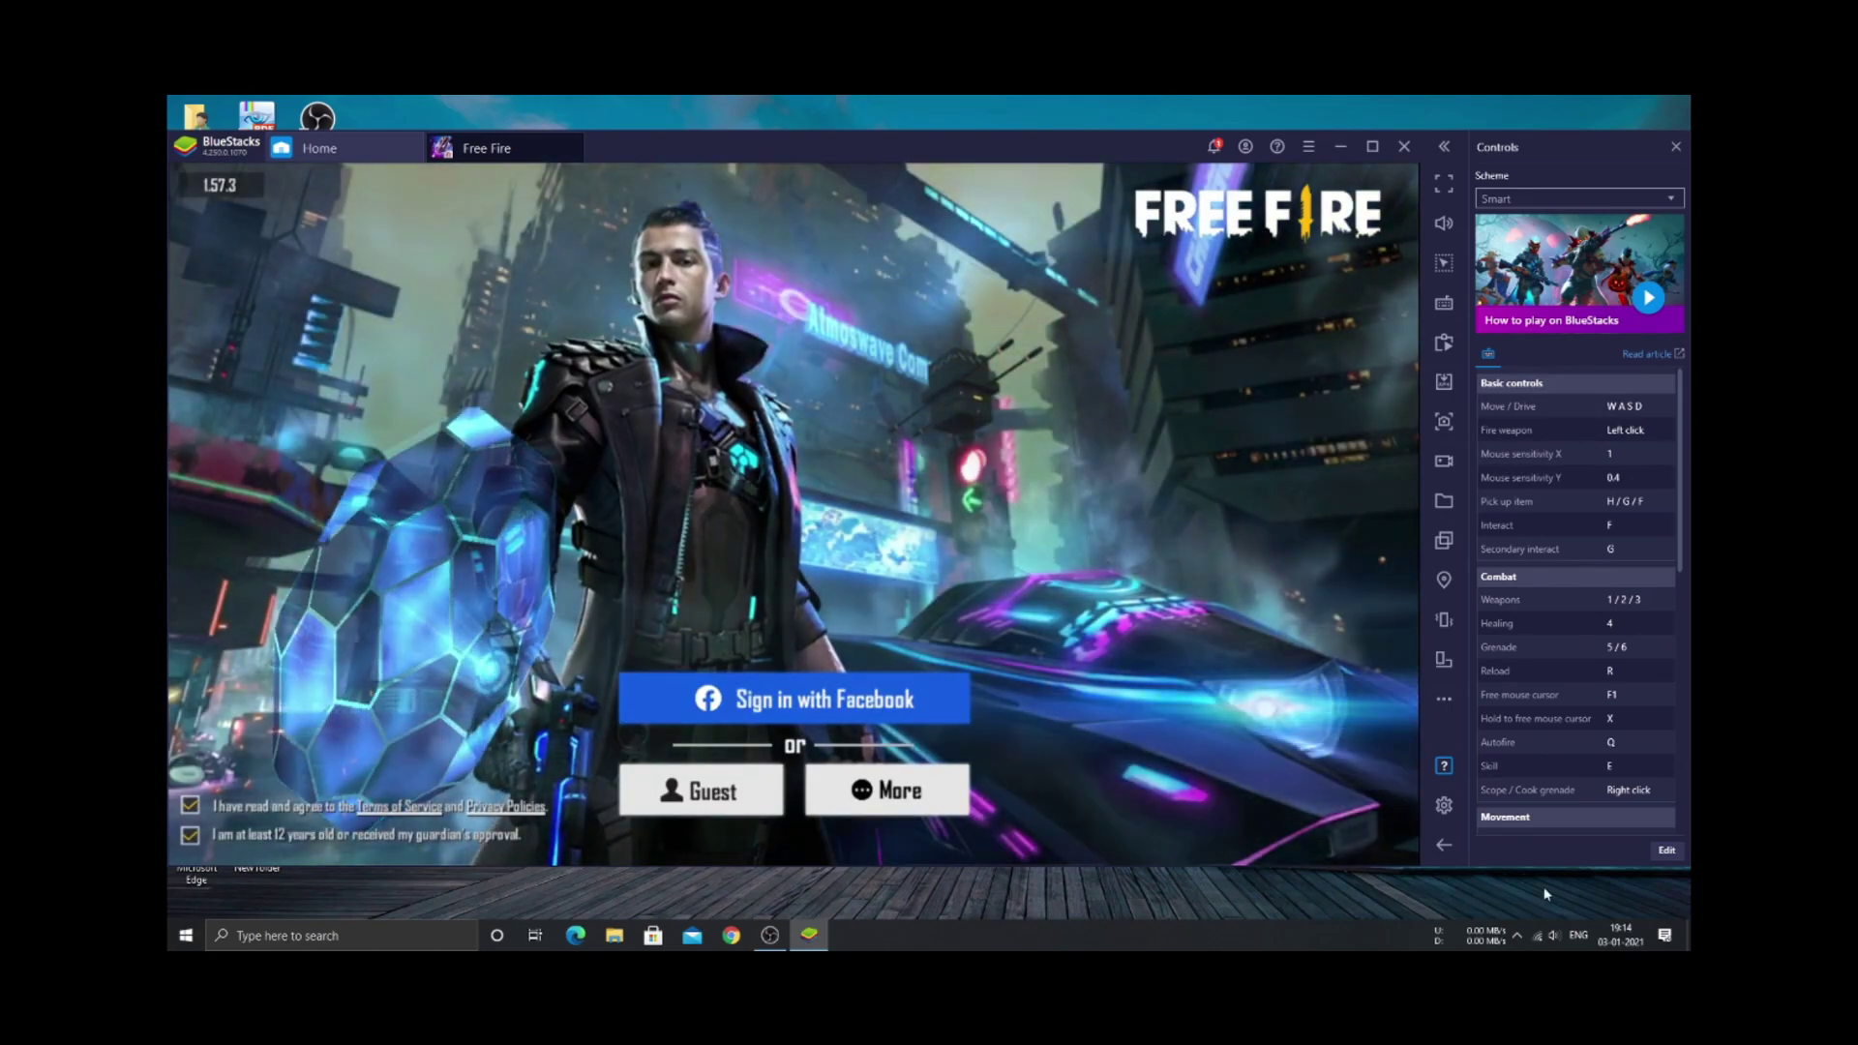
Sign in to Free Fire as a guest and continue with the Beginner experience level.
left_click(1553, 935)
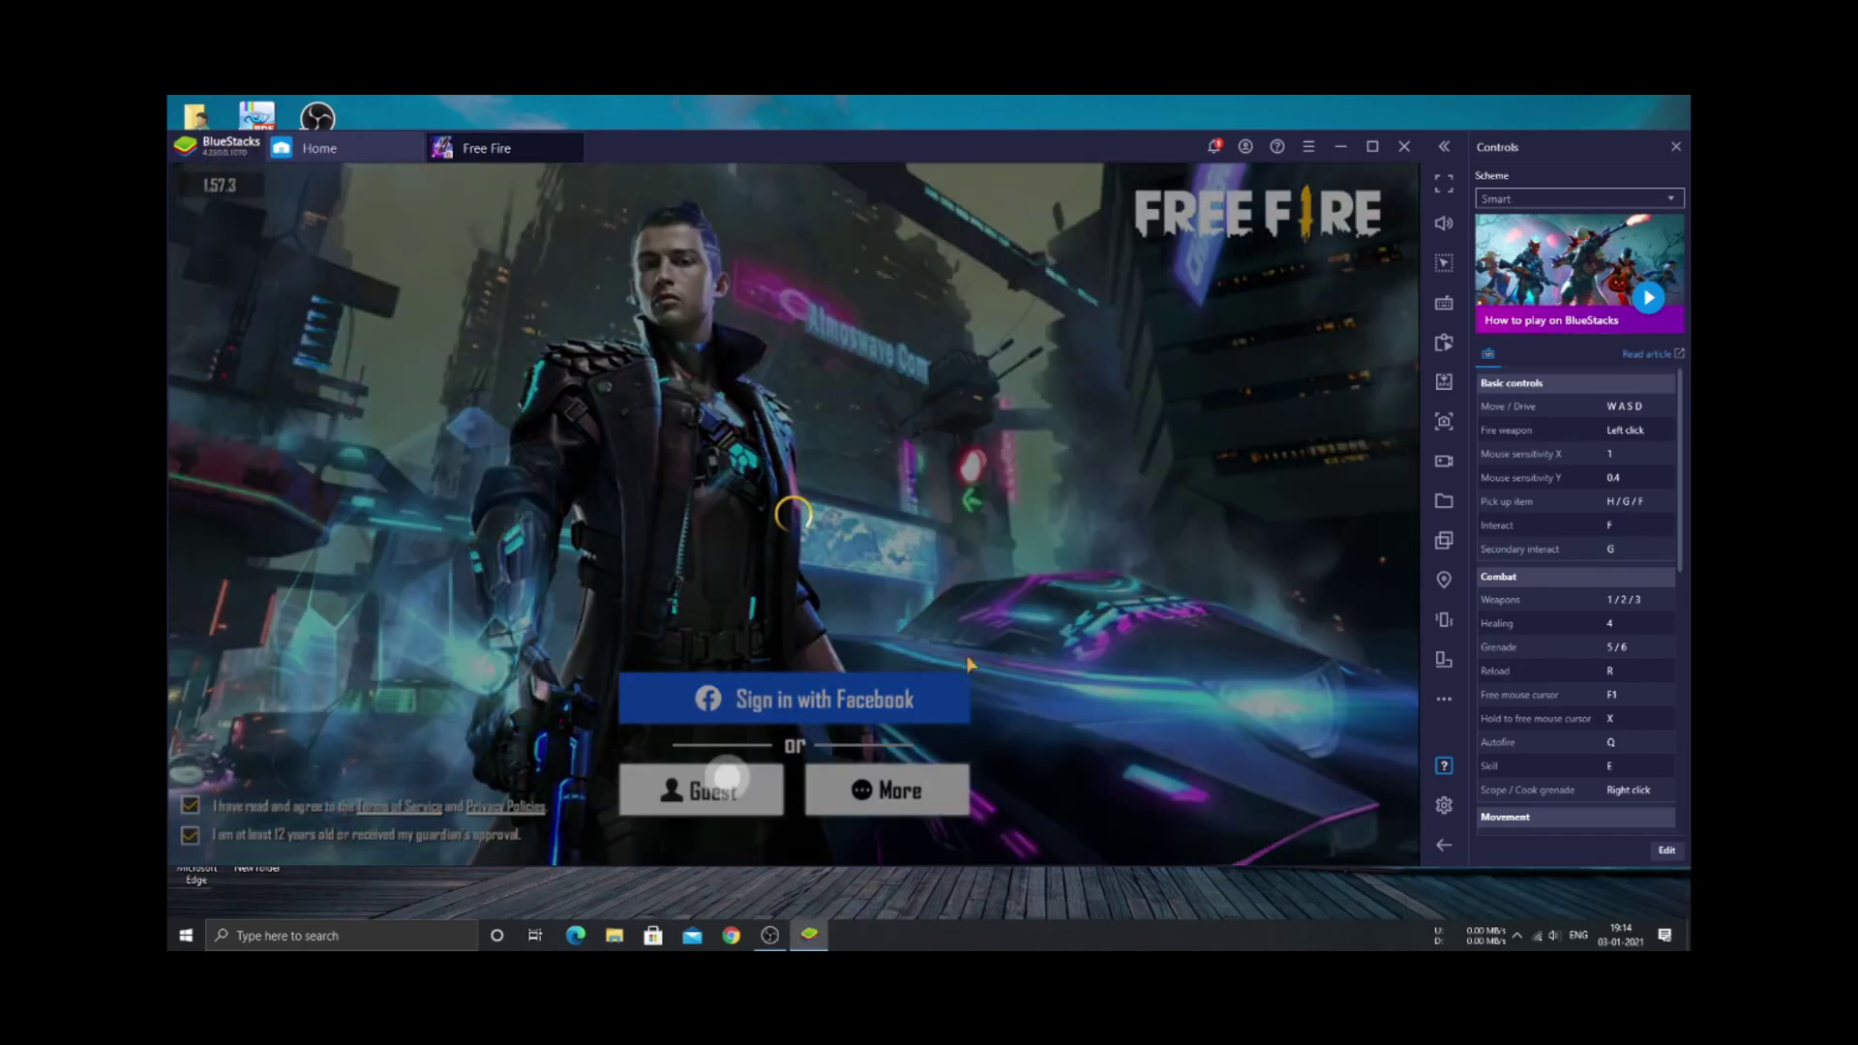
left_click(701, 791)
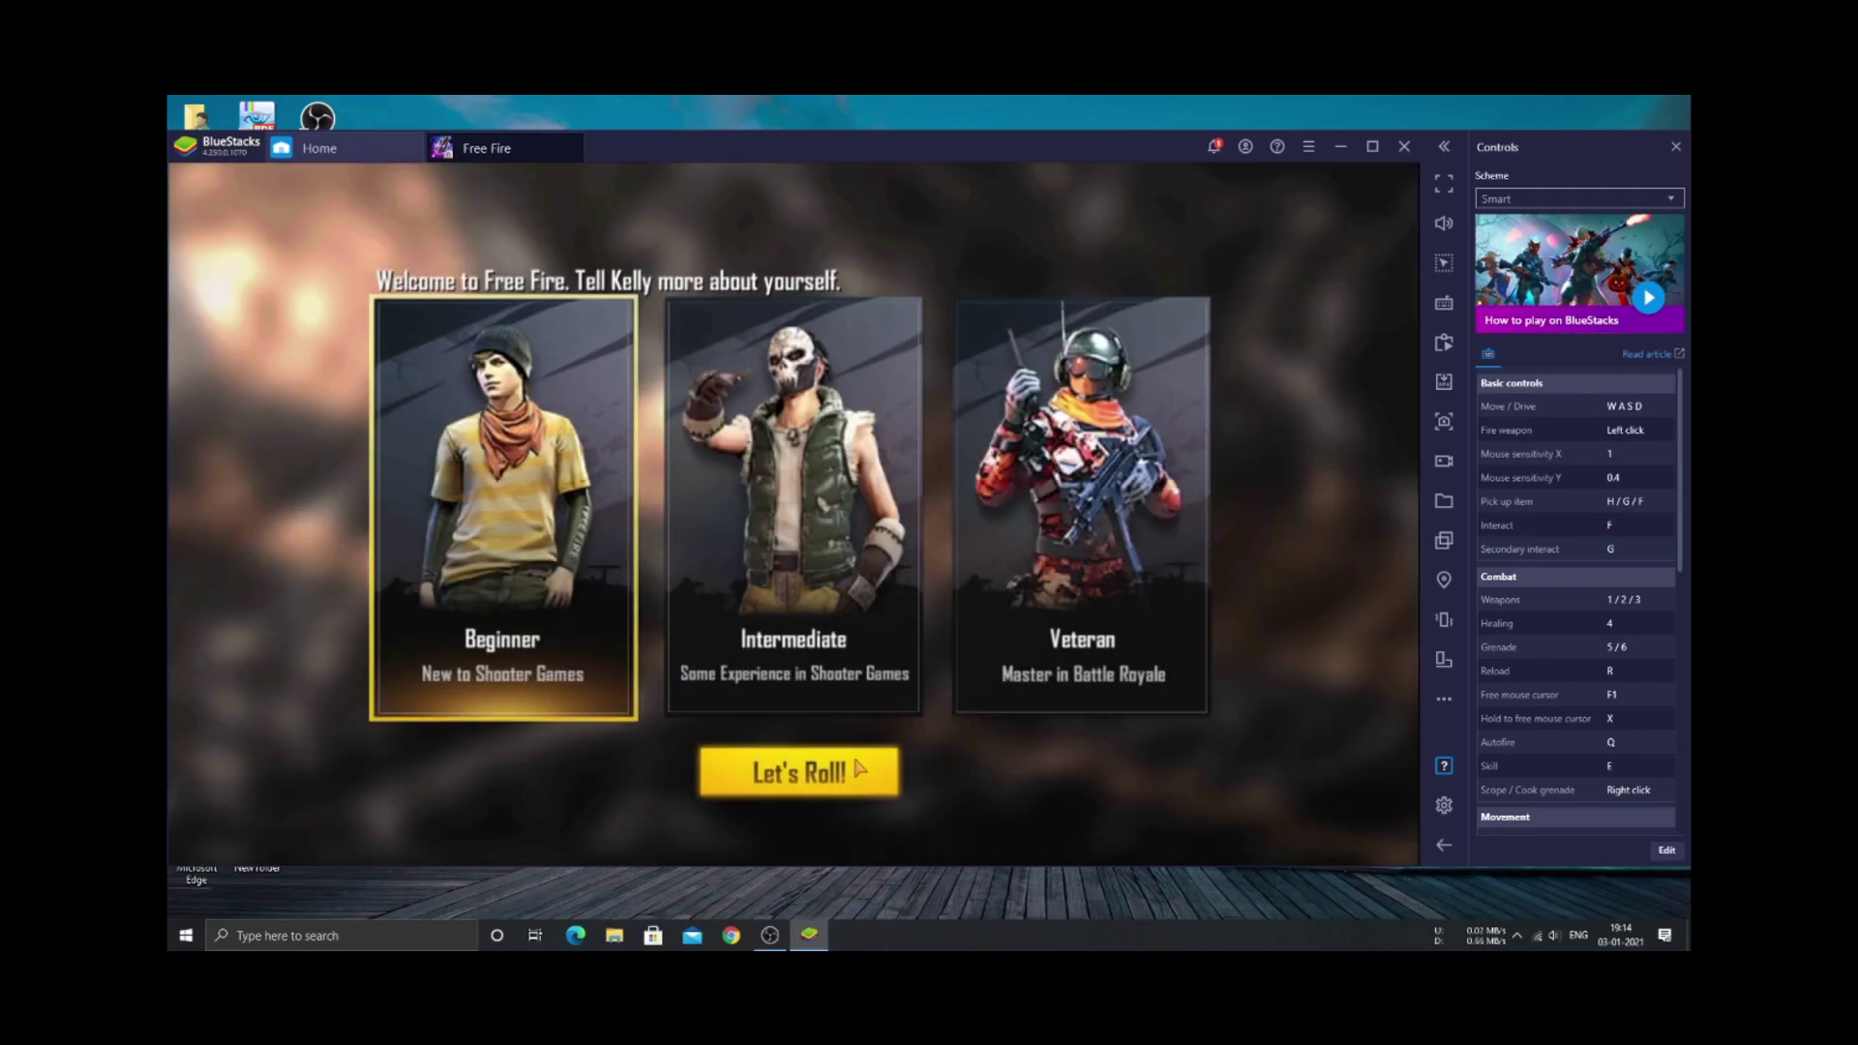
left_click(846, 770)
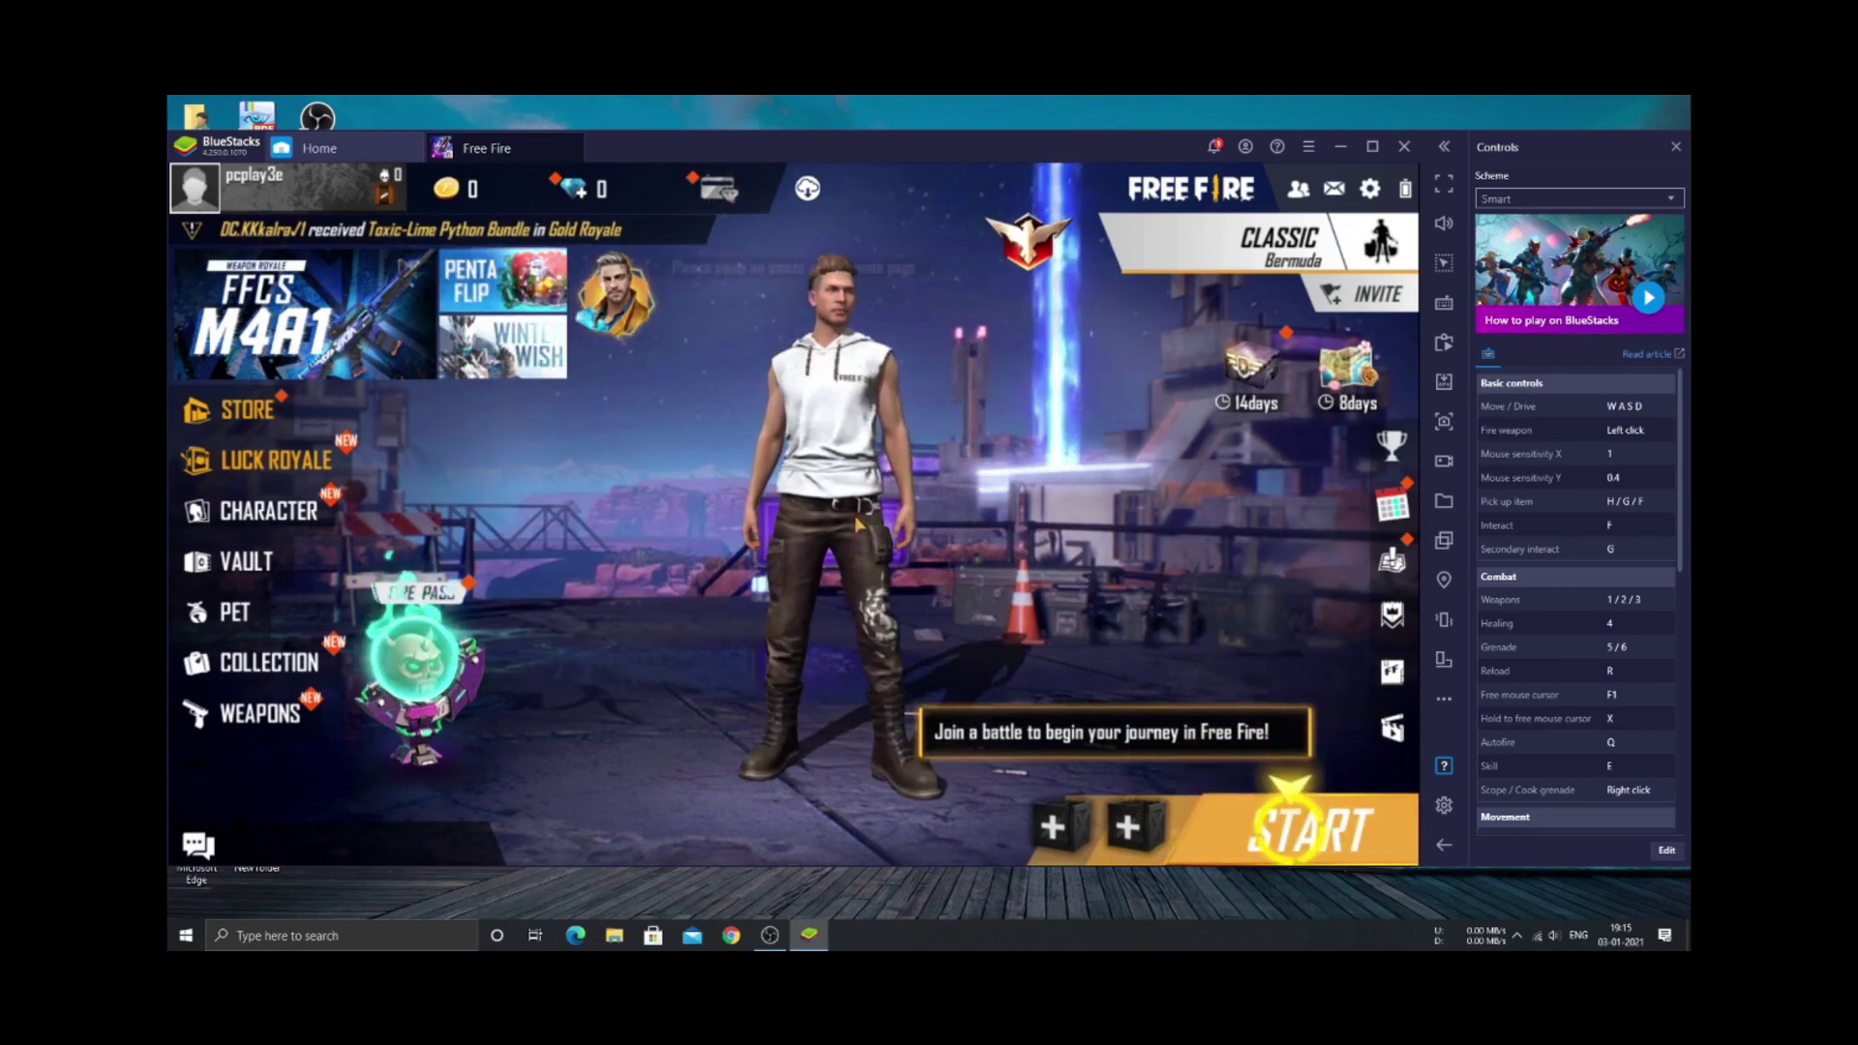
Select the 1280 x 720 resolution in the BlueStacks display settings.
left_click(1132, 321)
left_click(1308, 147)
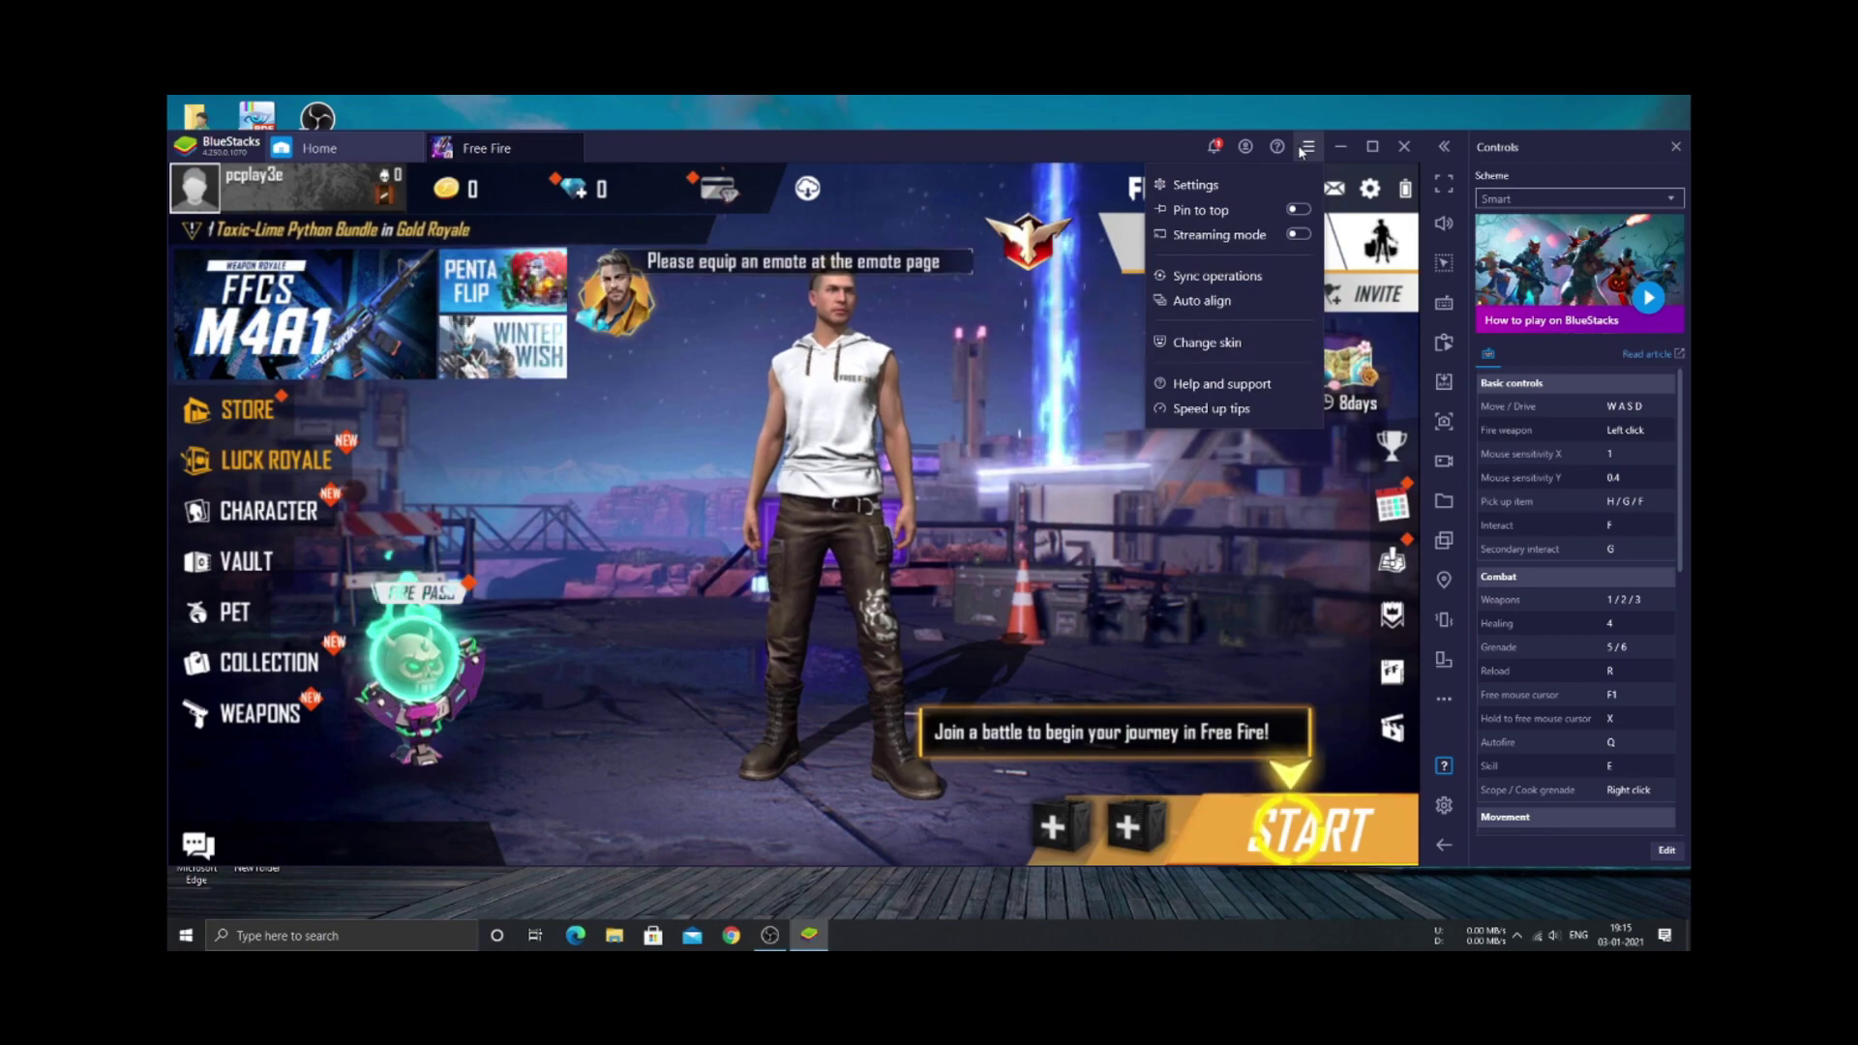
left_click(1308, 147)
left_click(1307, 147)
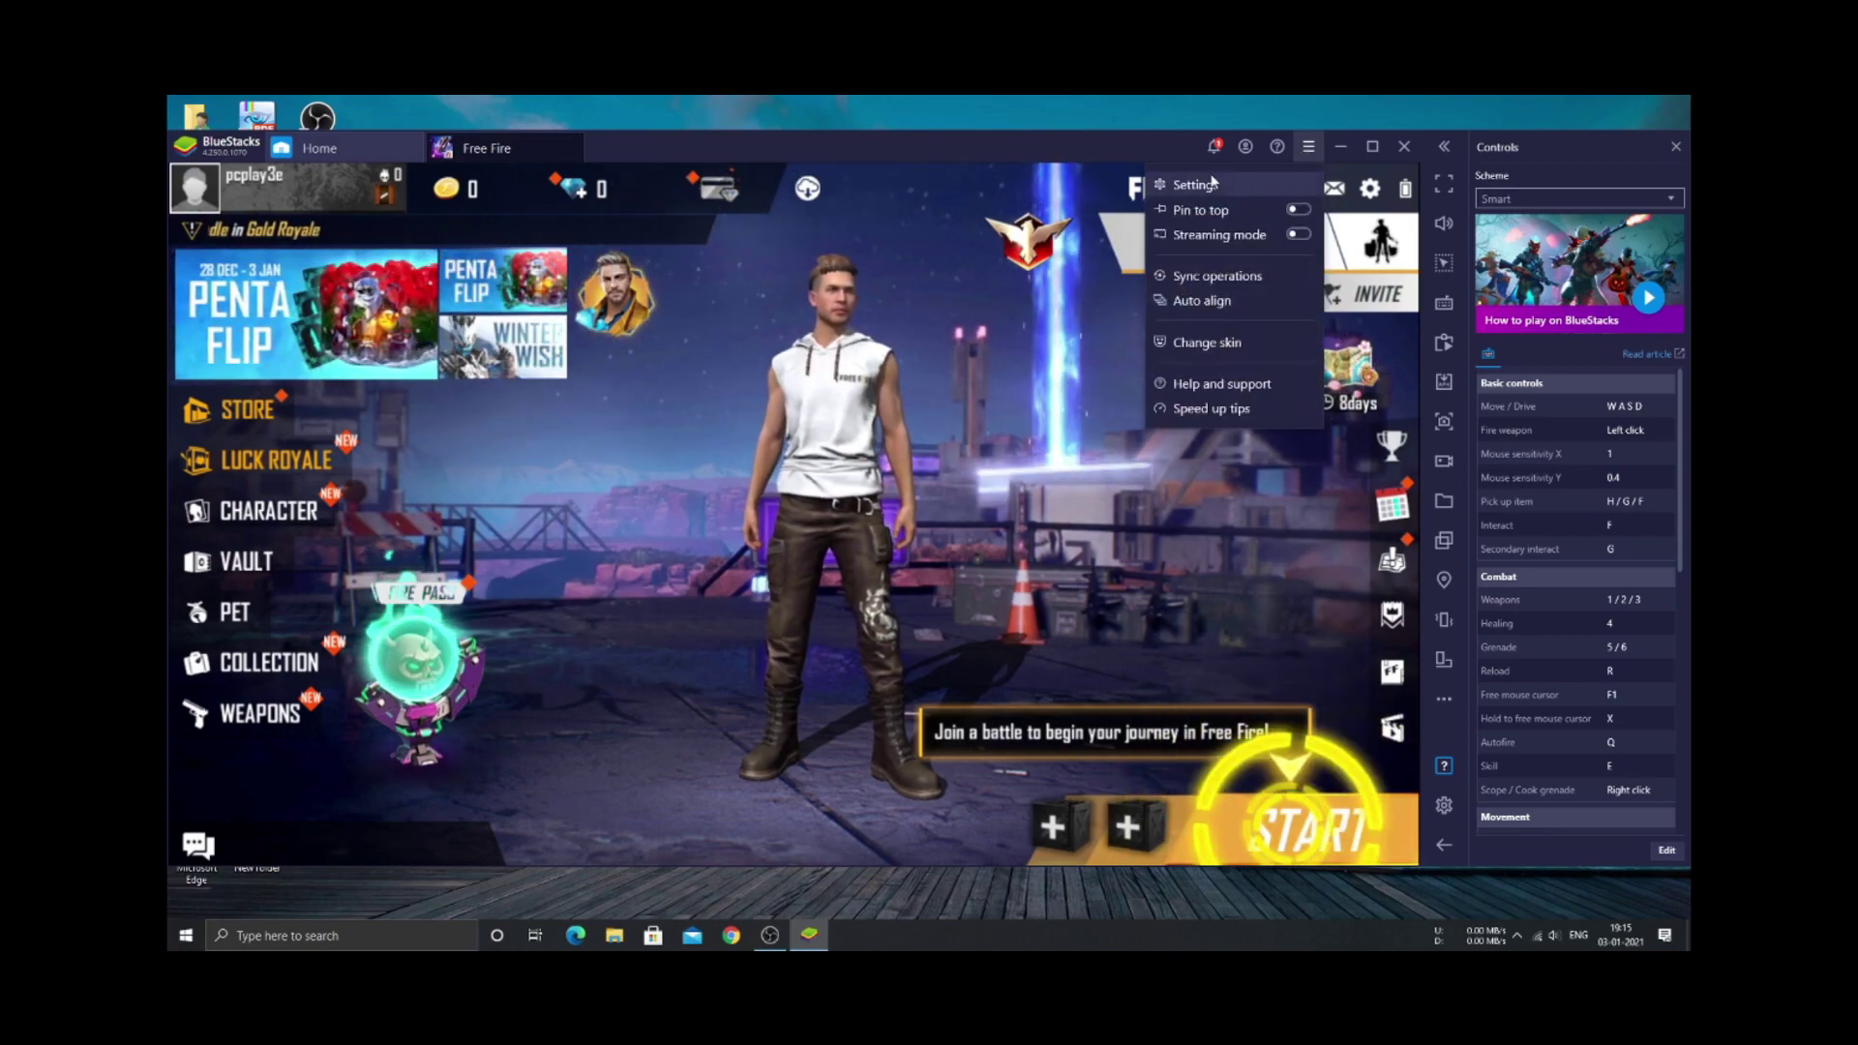
left_click(1212, 182)
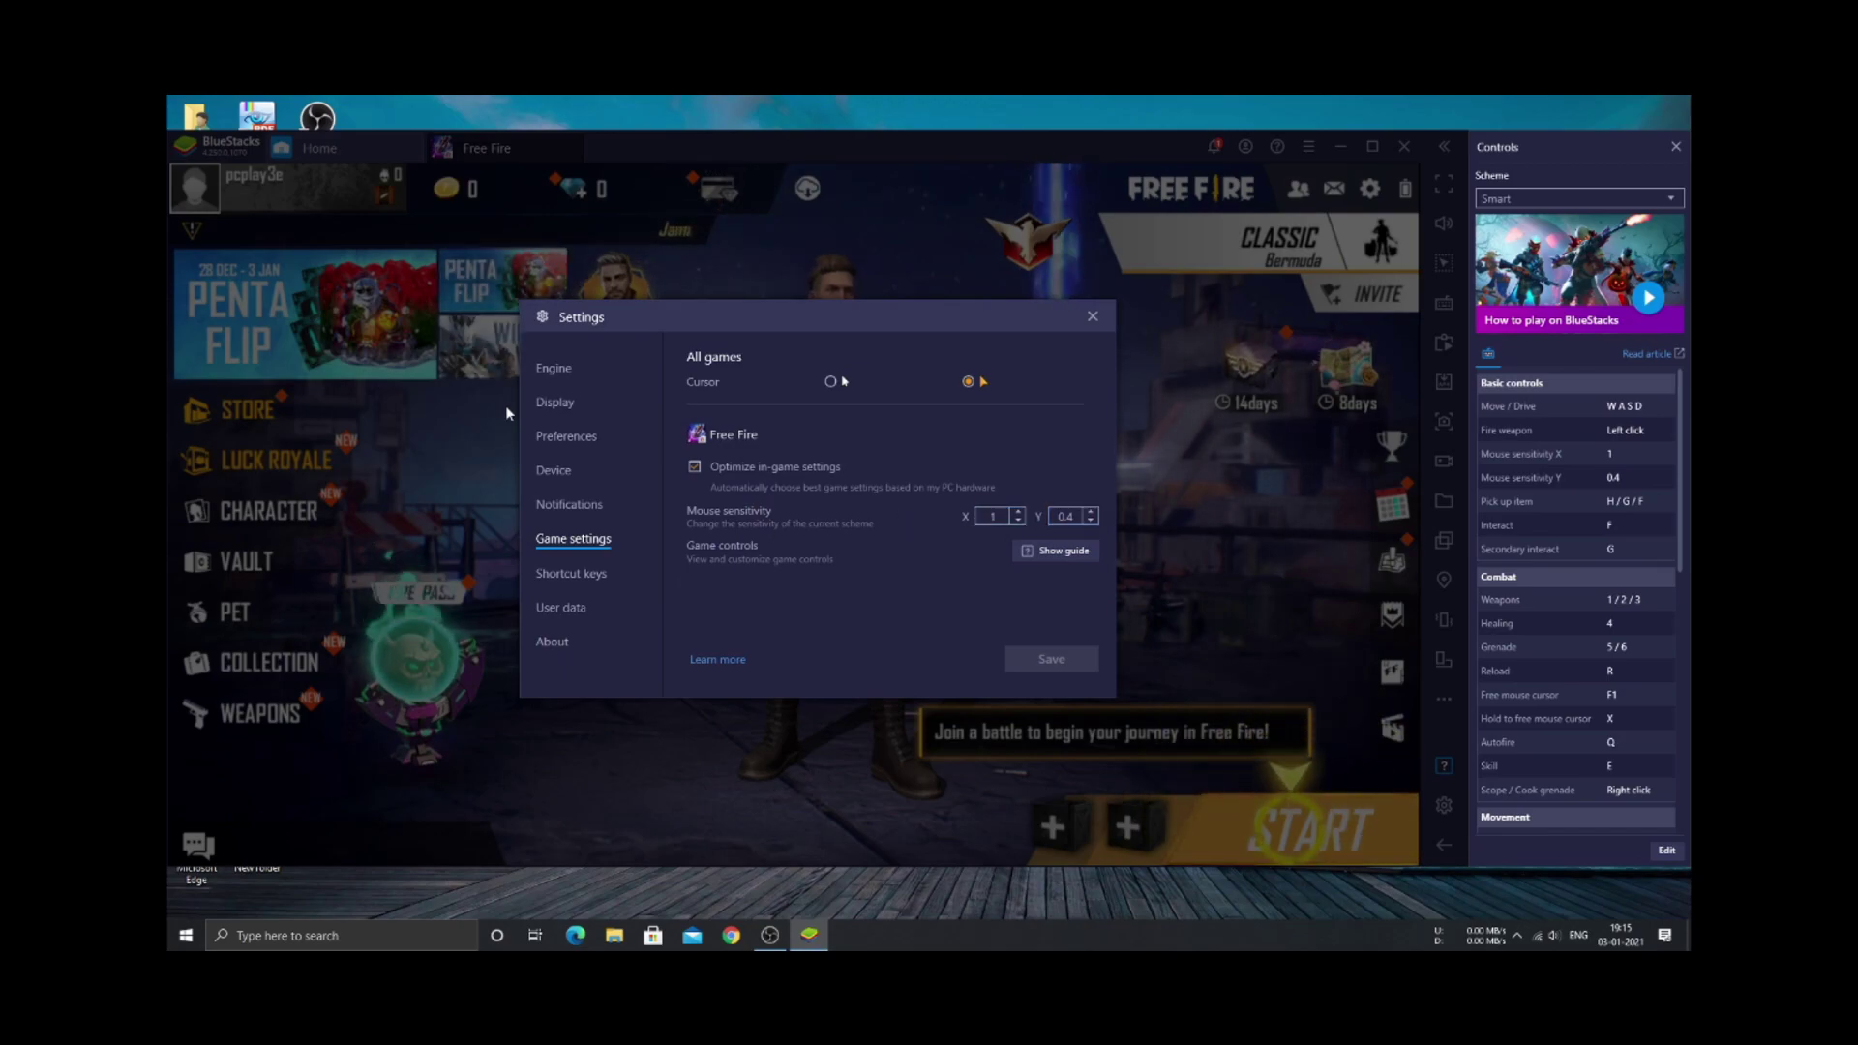
left_click(556, 402)
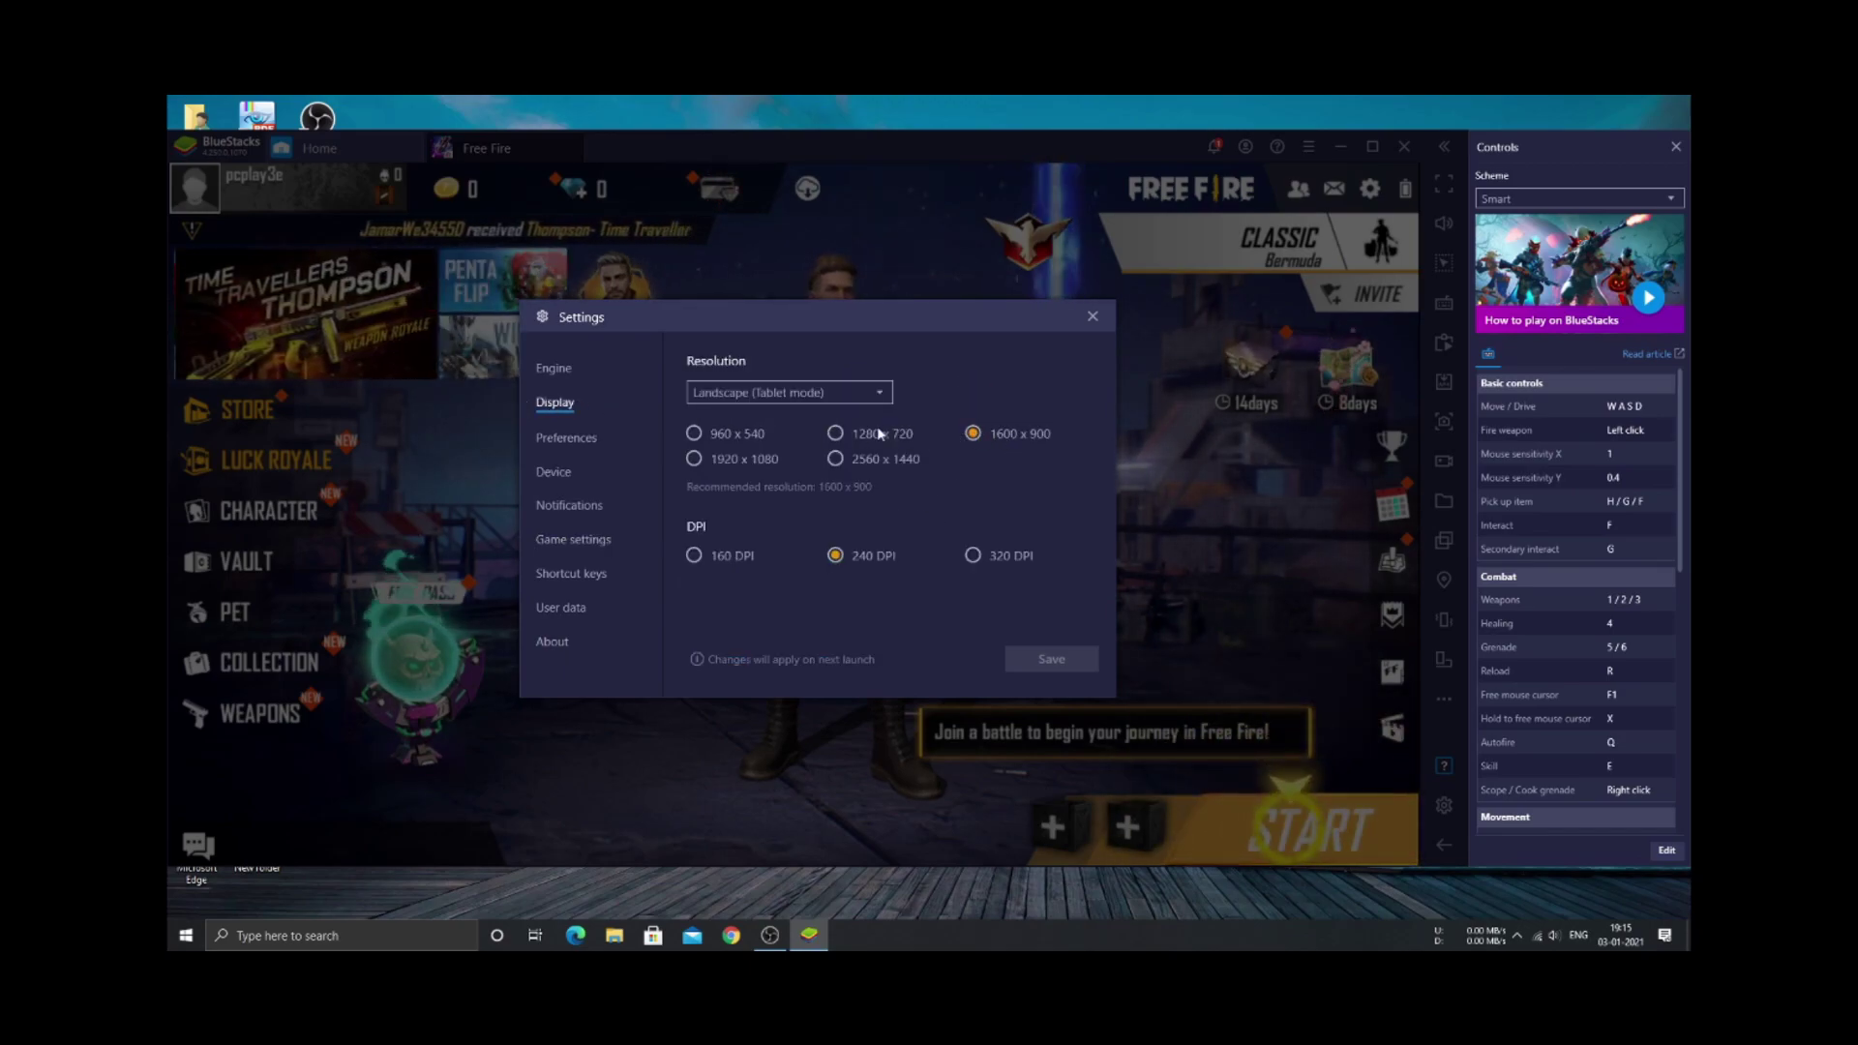
left_click(848, 436)
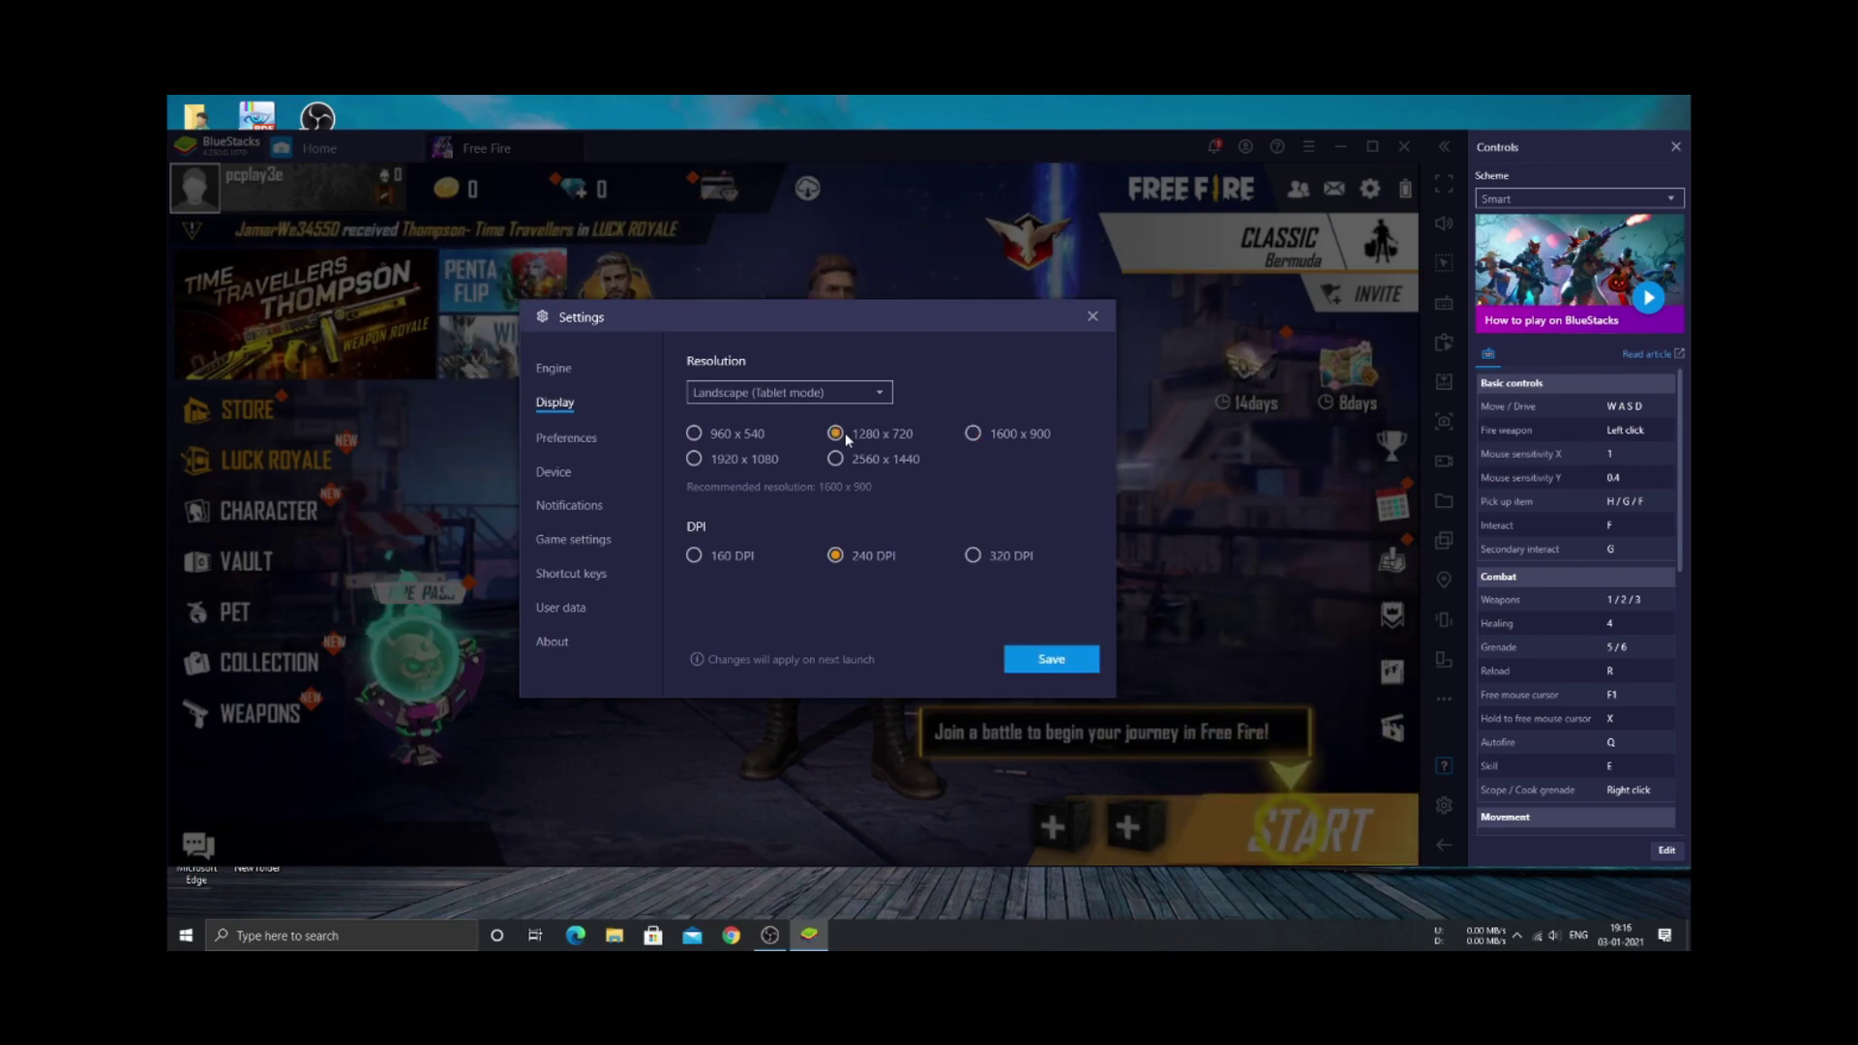
left_click(975, 434)
left_click(850, 432)
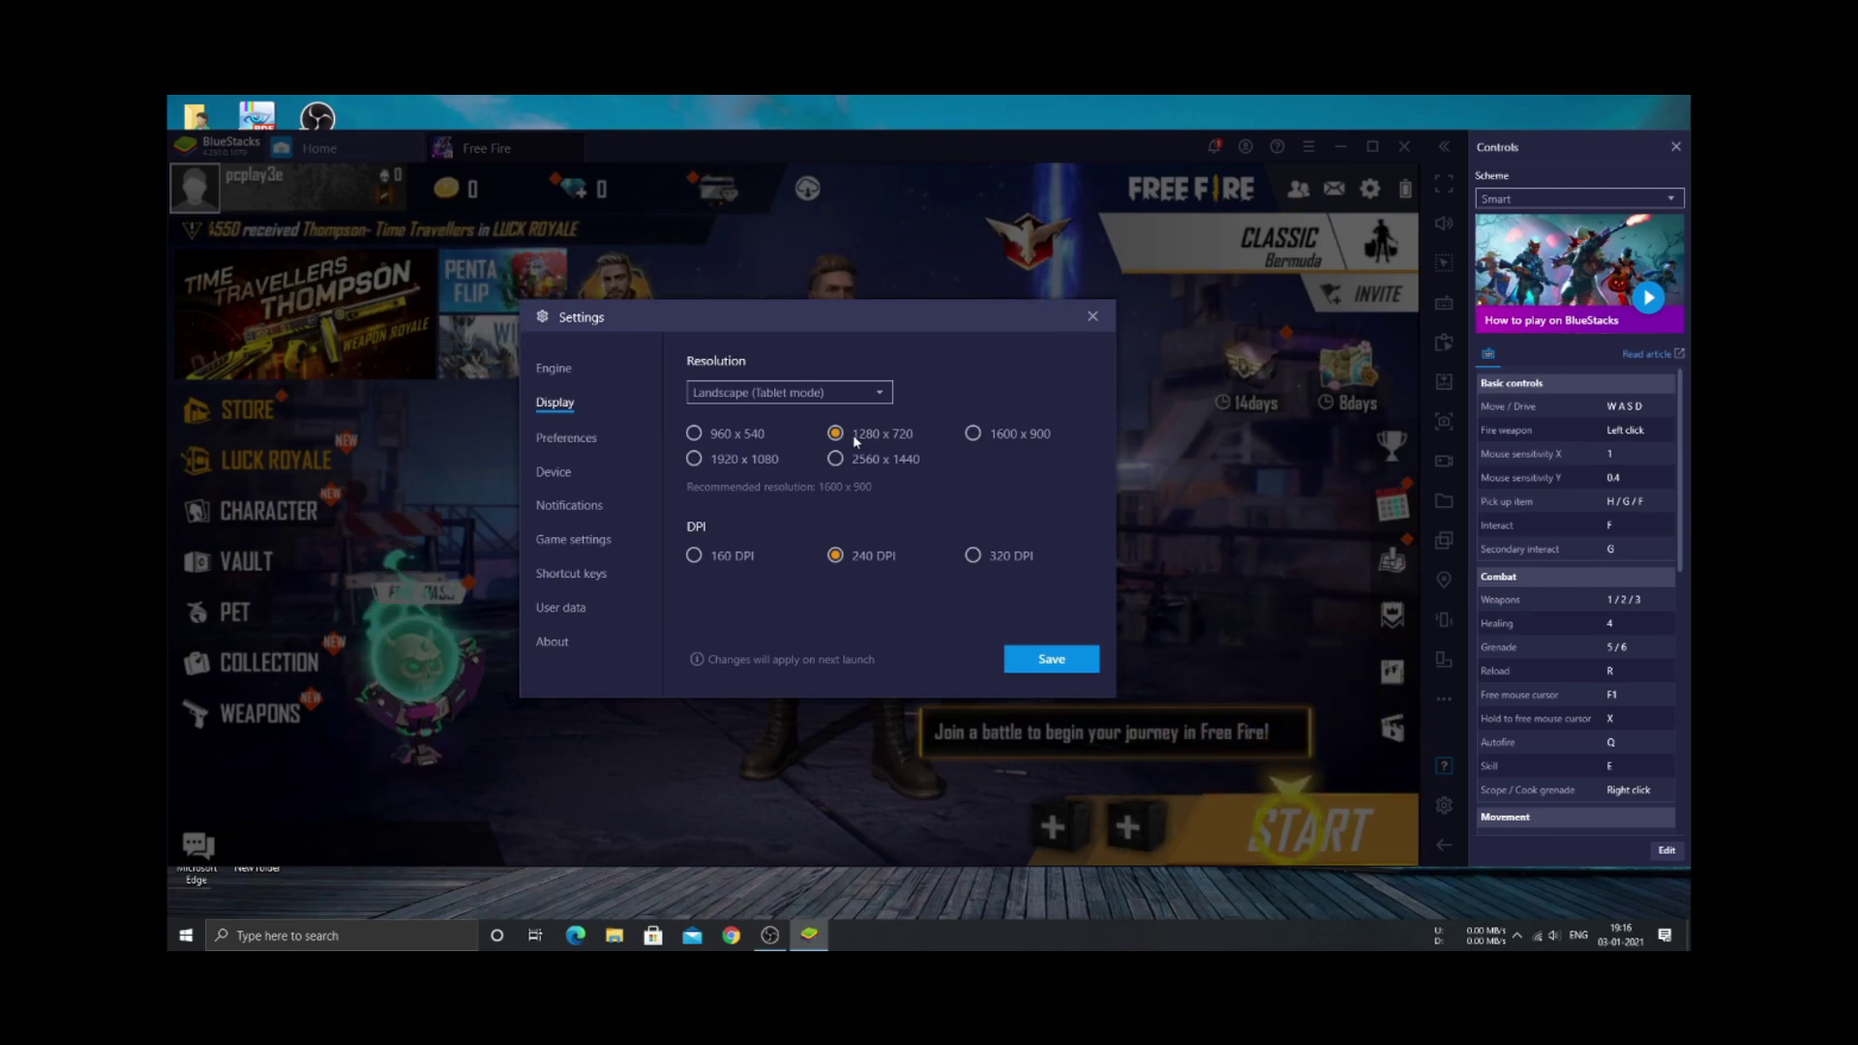
left_click(963, 432)
left_click(858, 431)
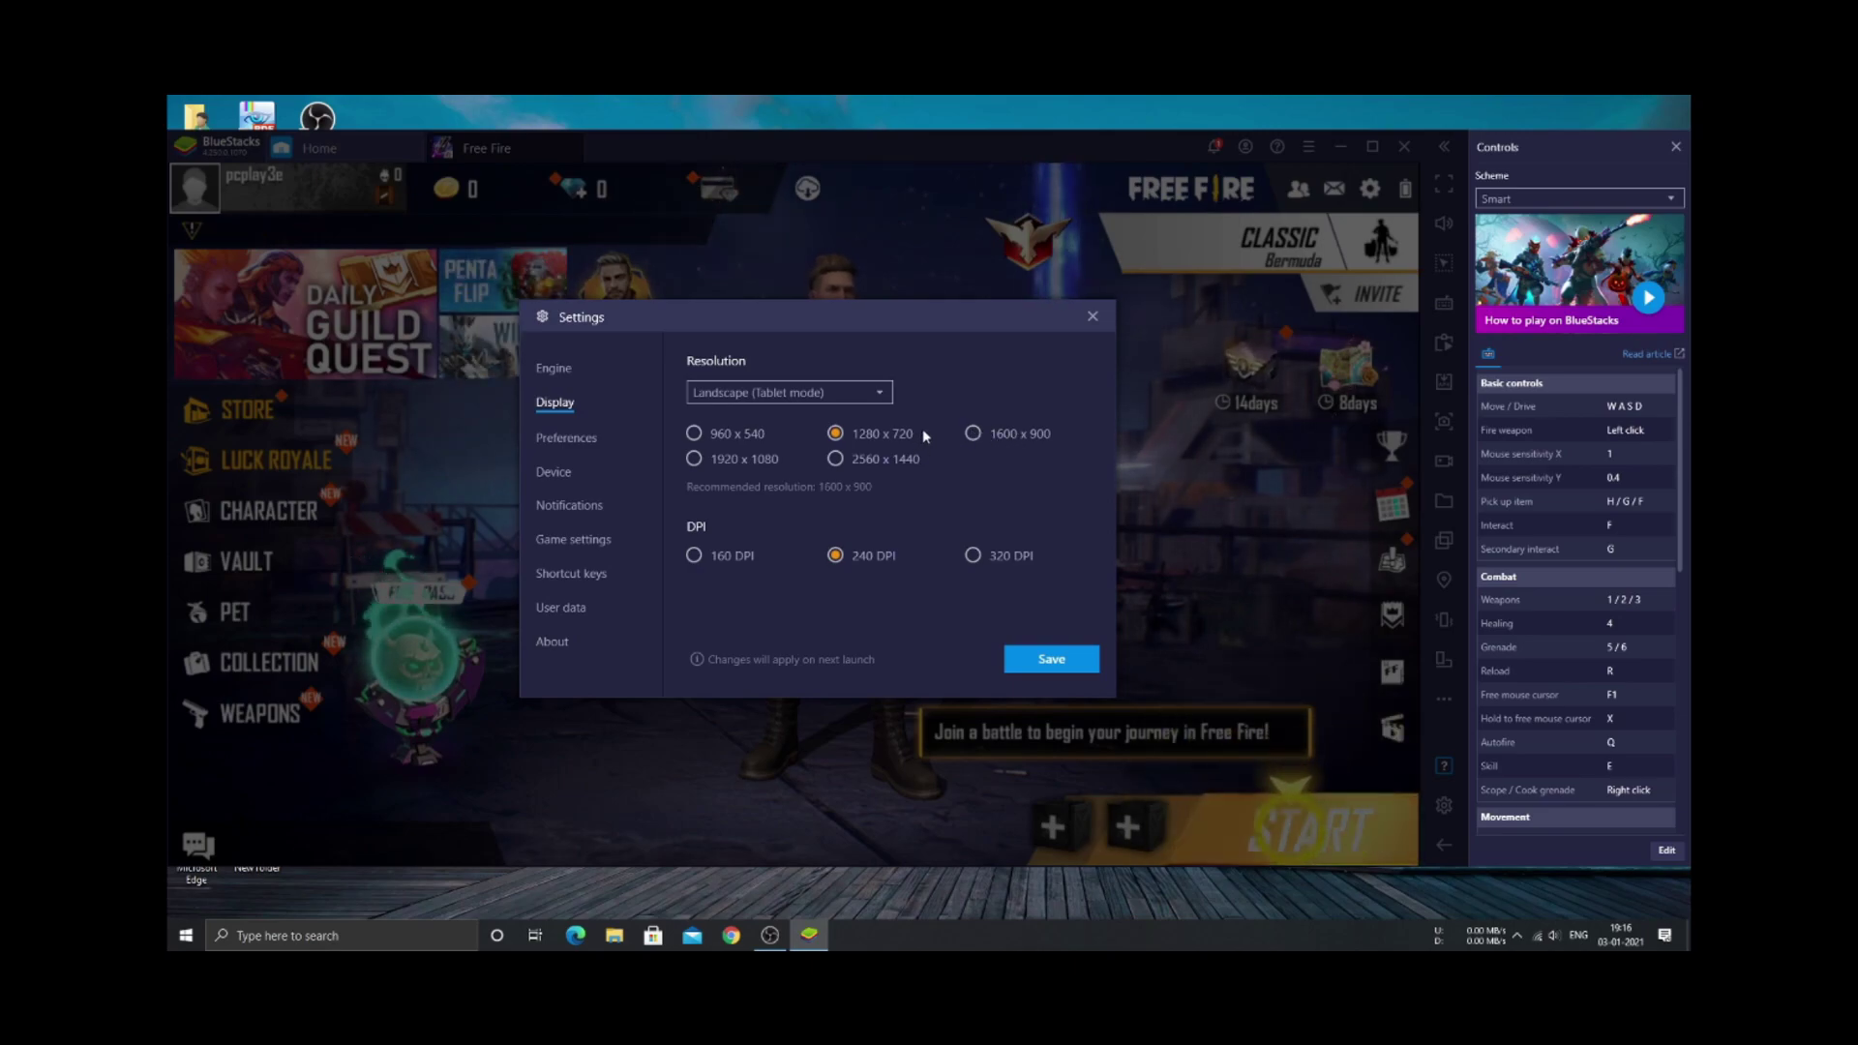
Save the display changes and restart BlueStacks, continuing despite the performance warning.
left_click(553, 437)
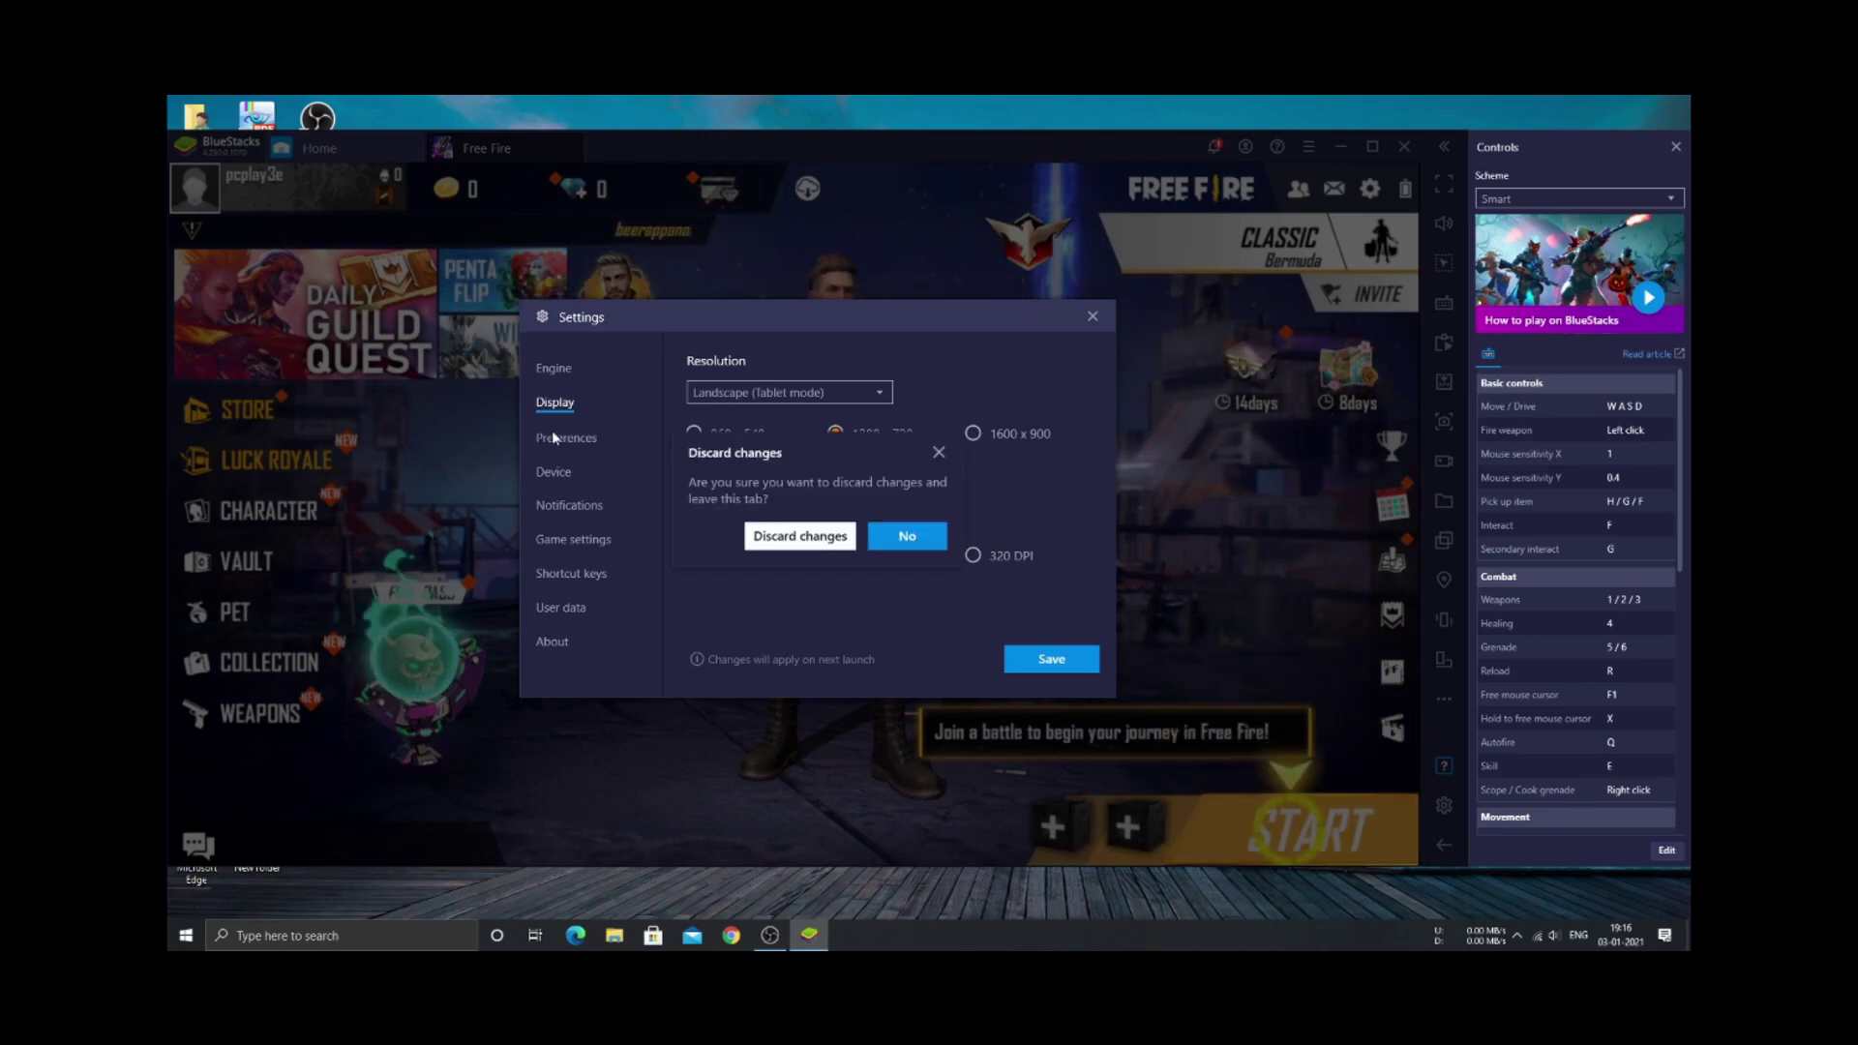
left_click(937, 453)
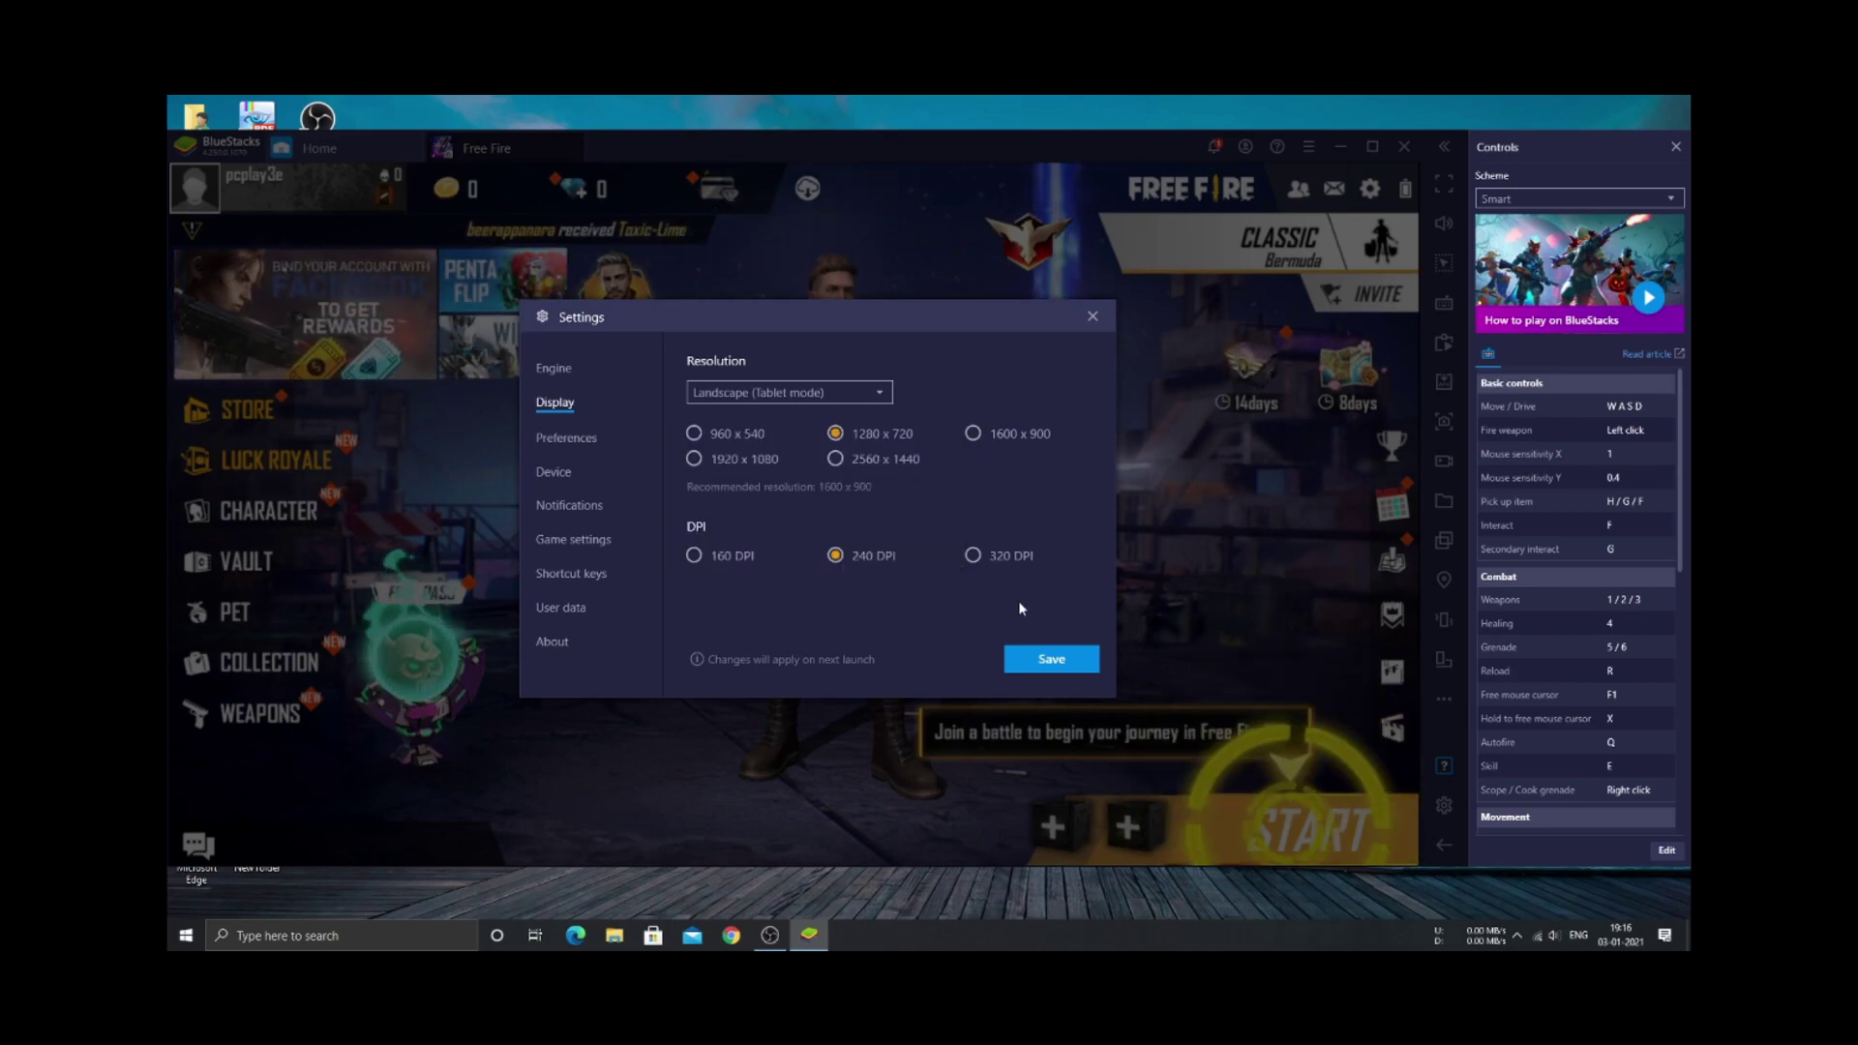
left_click(1048, 657)
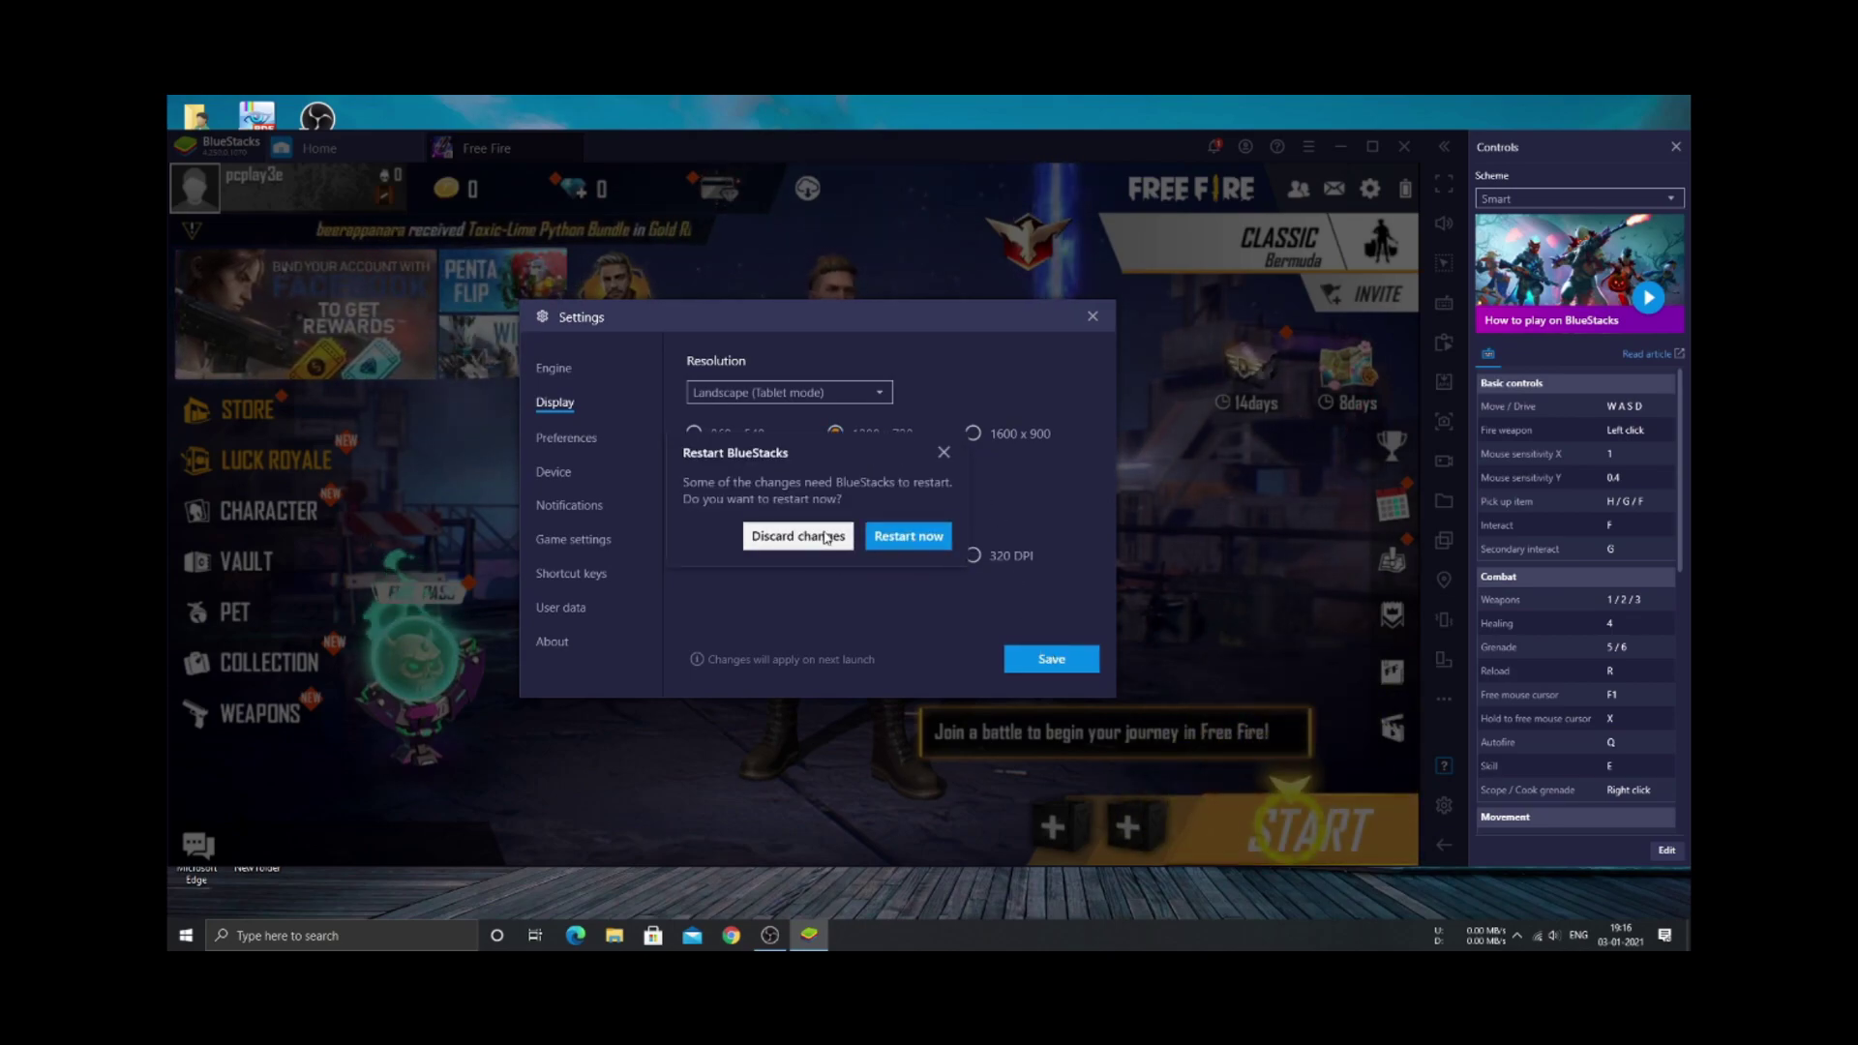
left_click(905, 539)
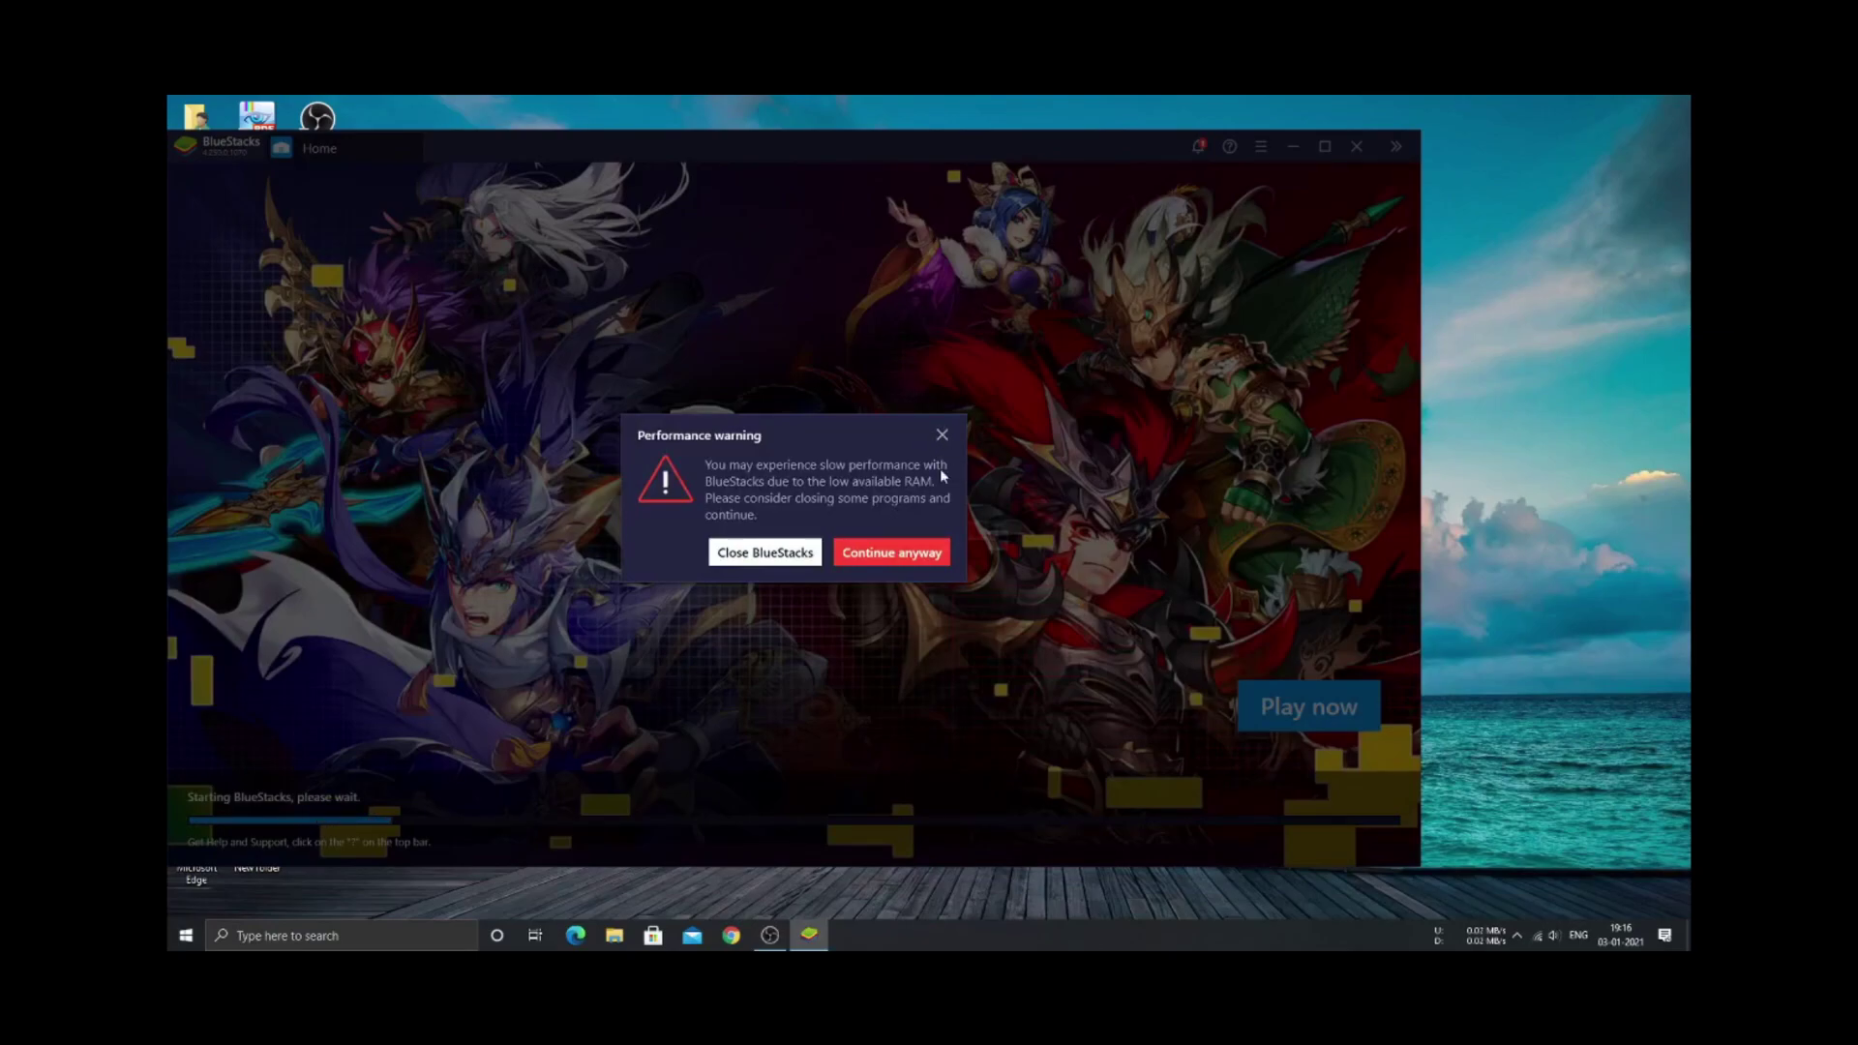
left_click(915, 549)
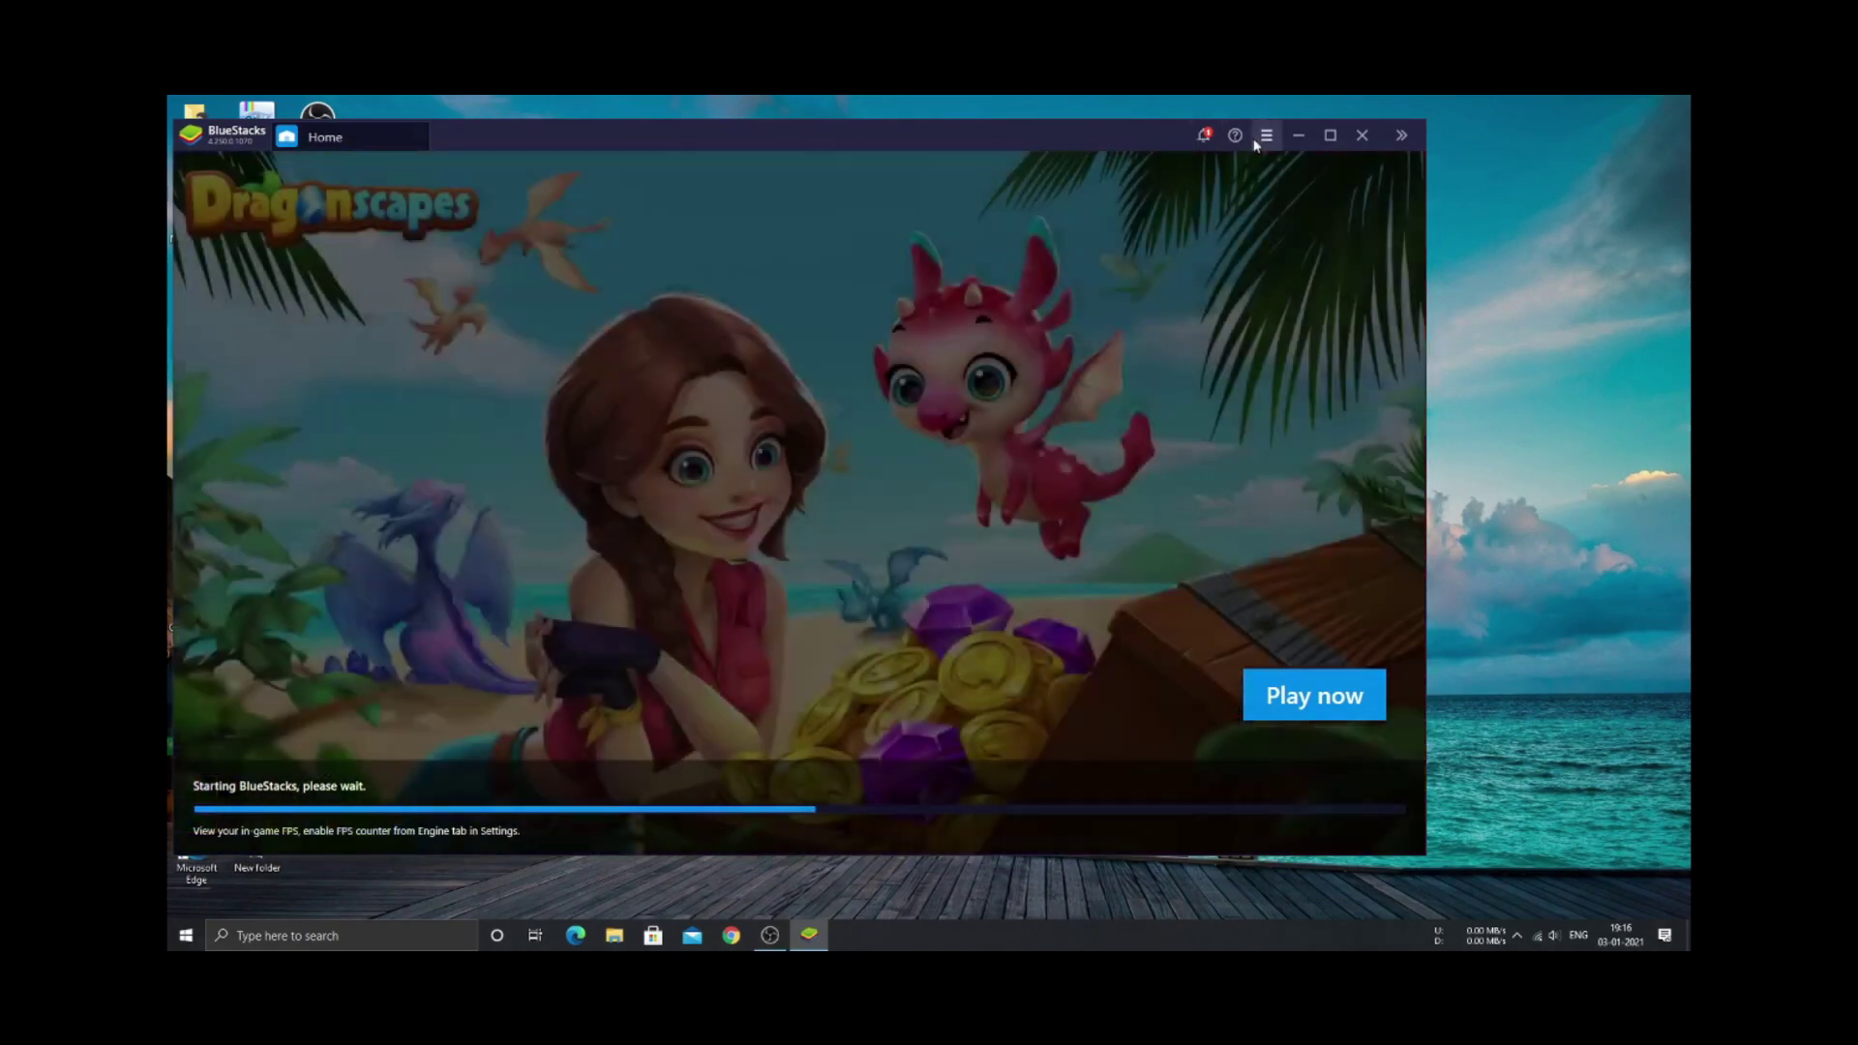
In the BlueStacks engine settings, set the CPU to High (4 Cores) and the RAM to High (3 GB).
left_click(1261, 138)
left_click(1169, 167)
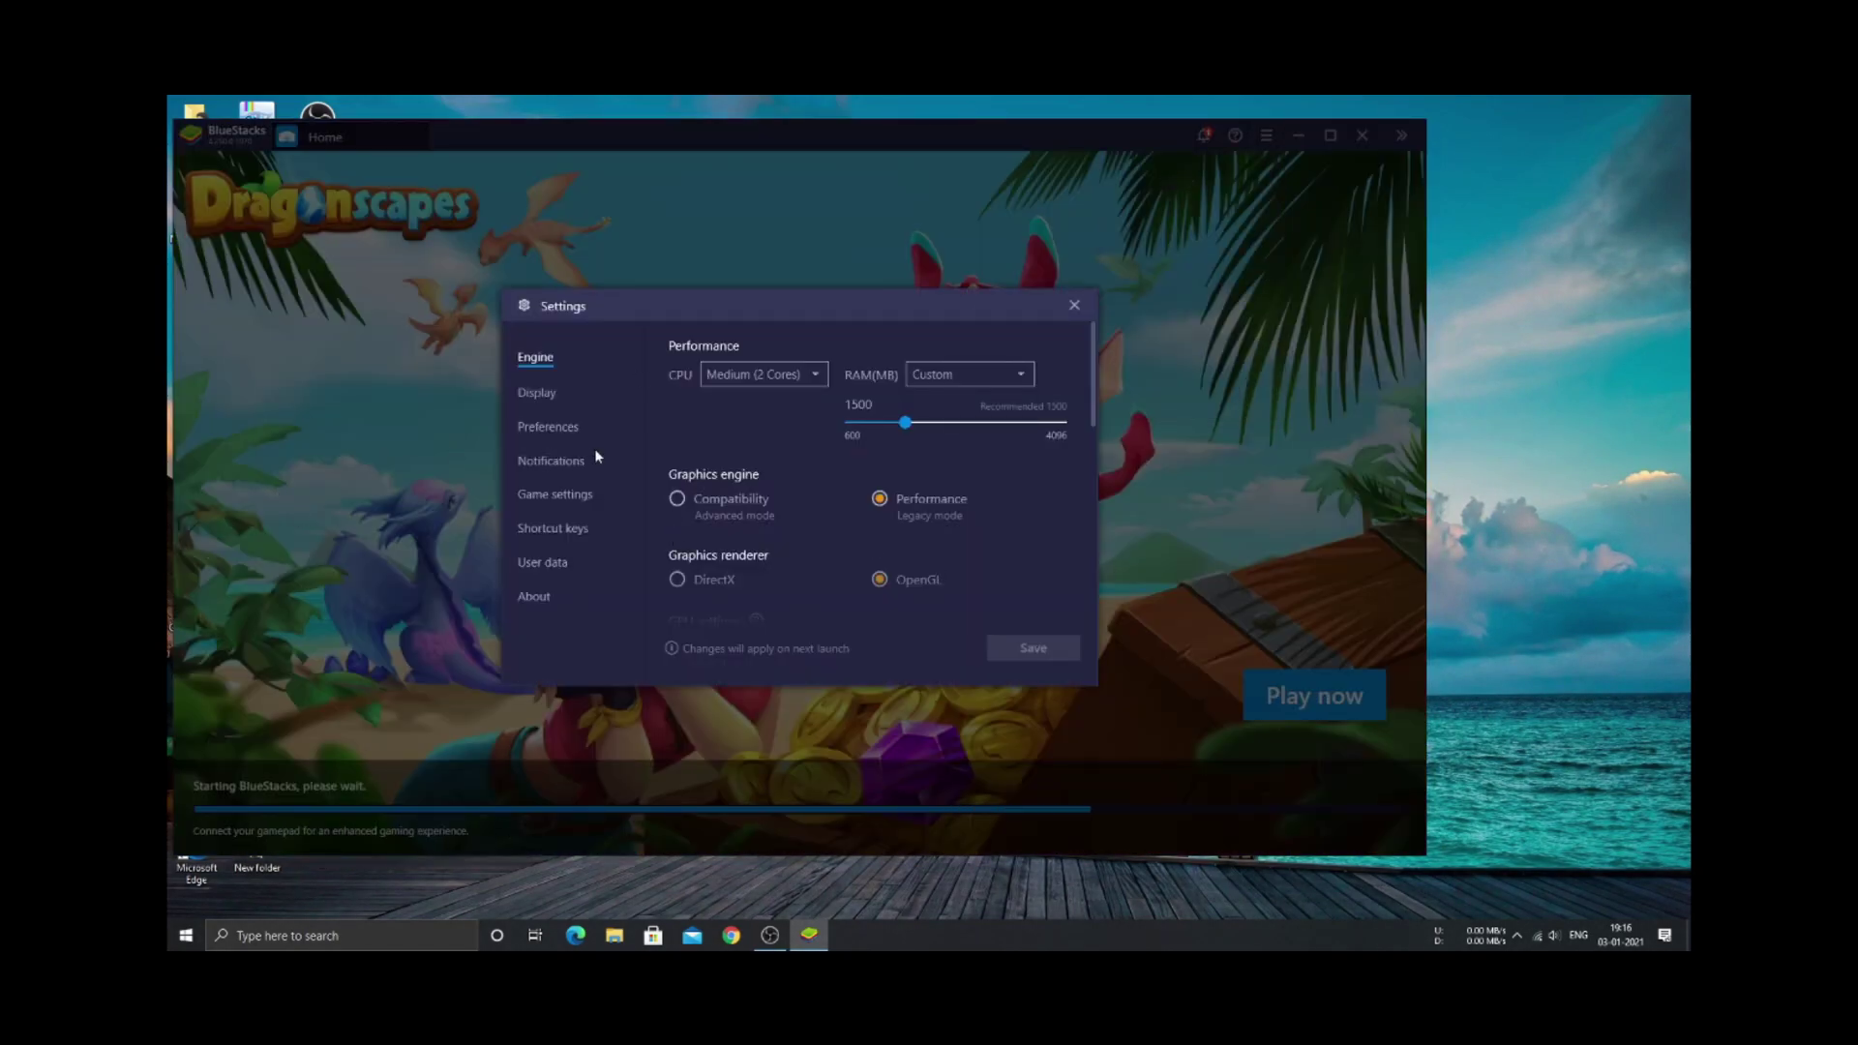
left_click(801, 382)
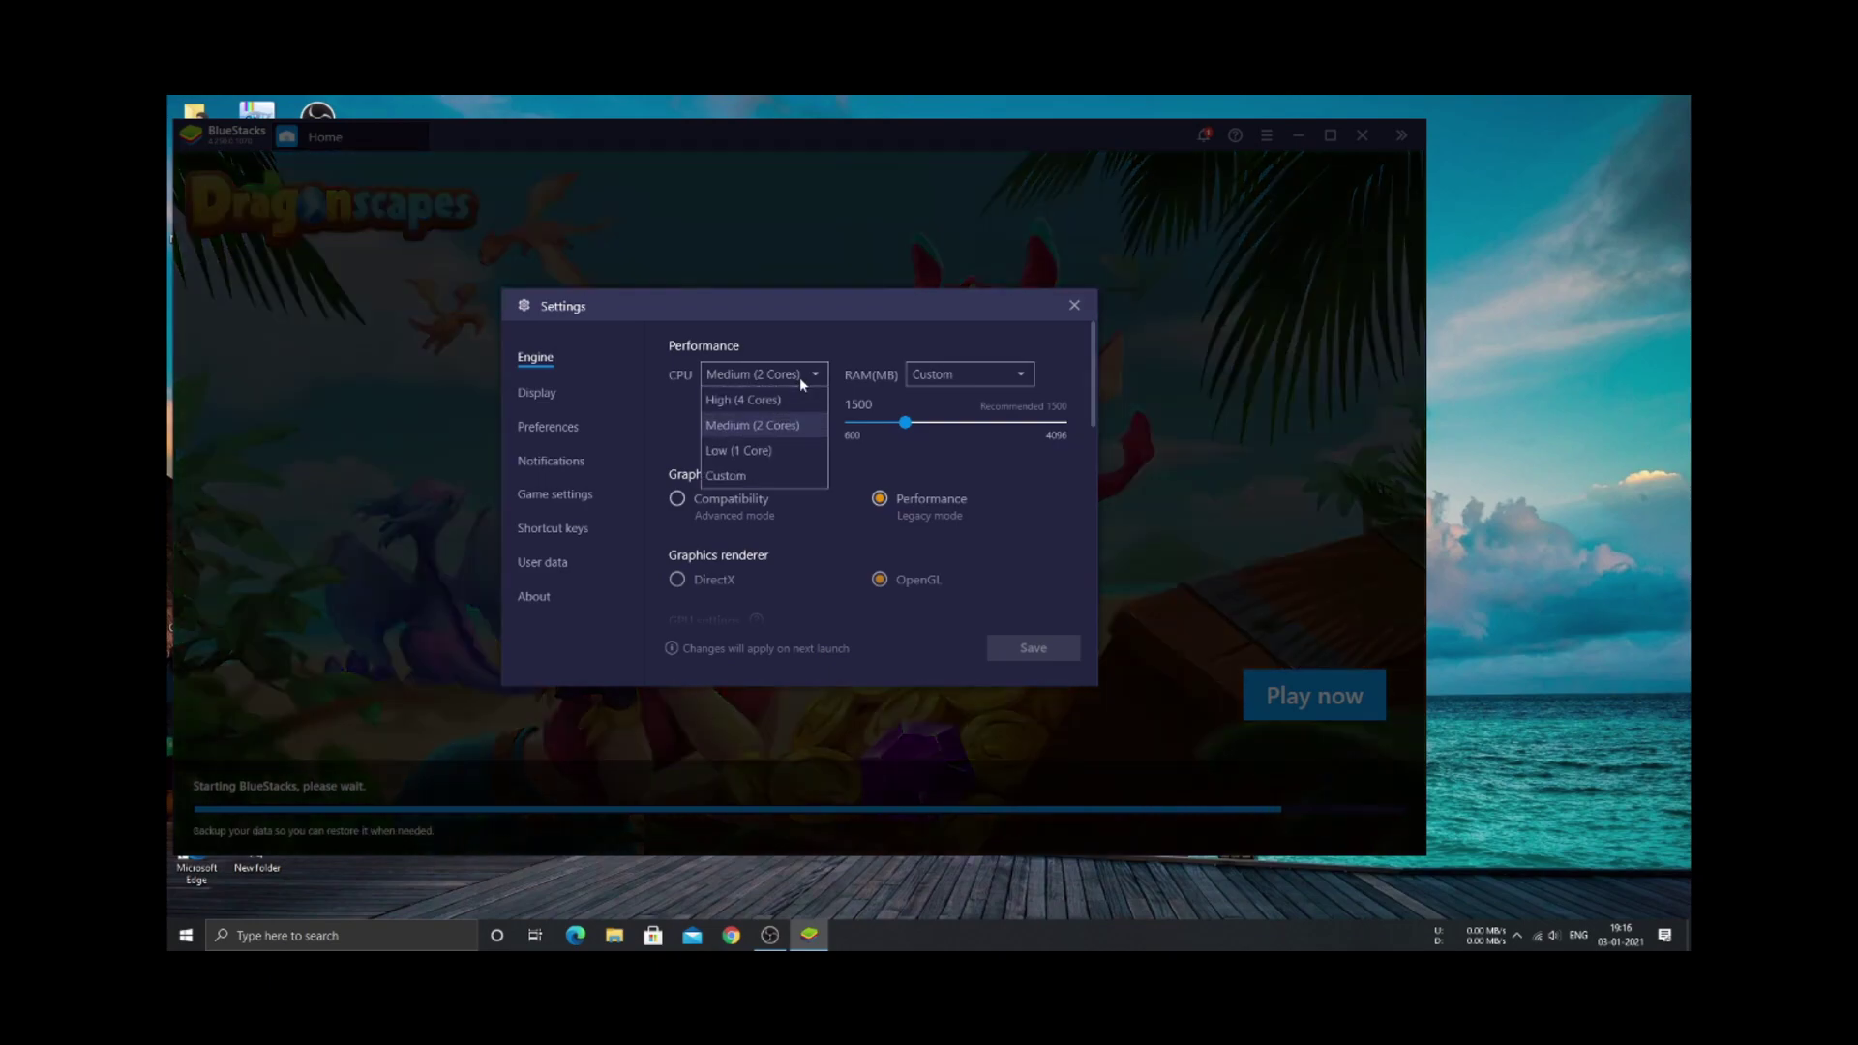
left_click(782, 379)
left_click(747, 397)
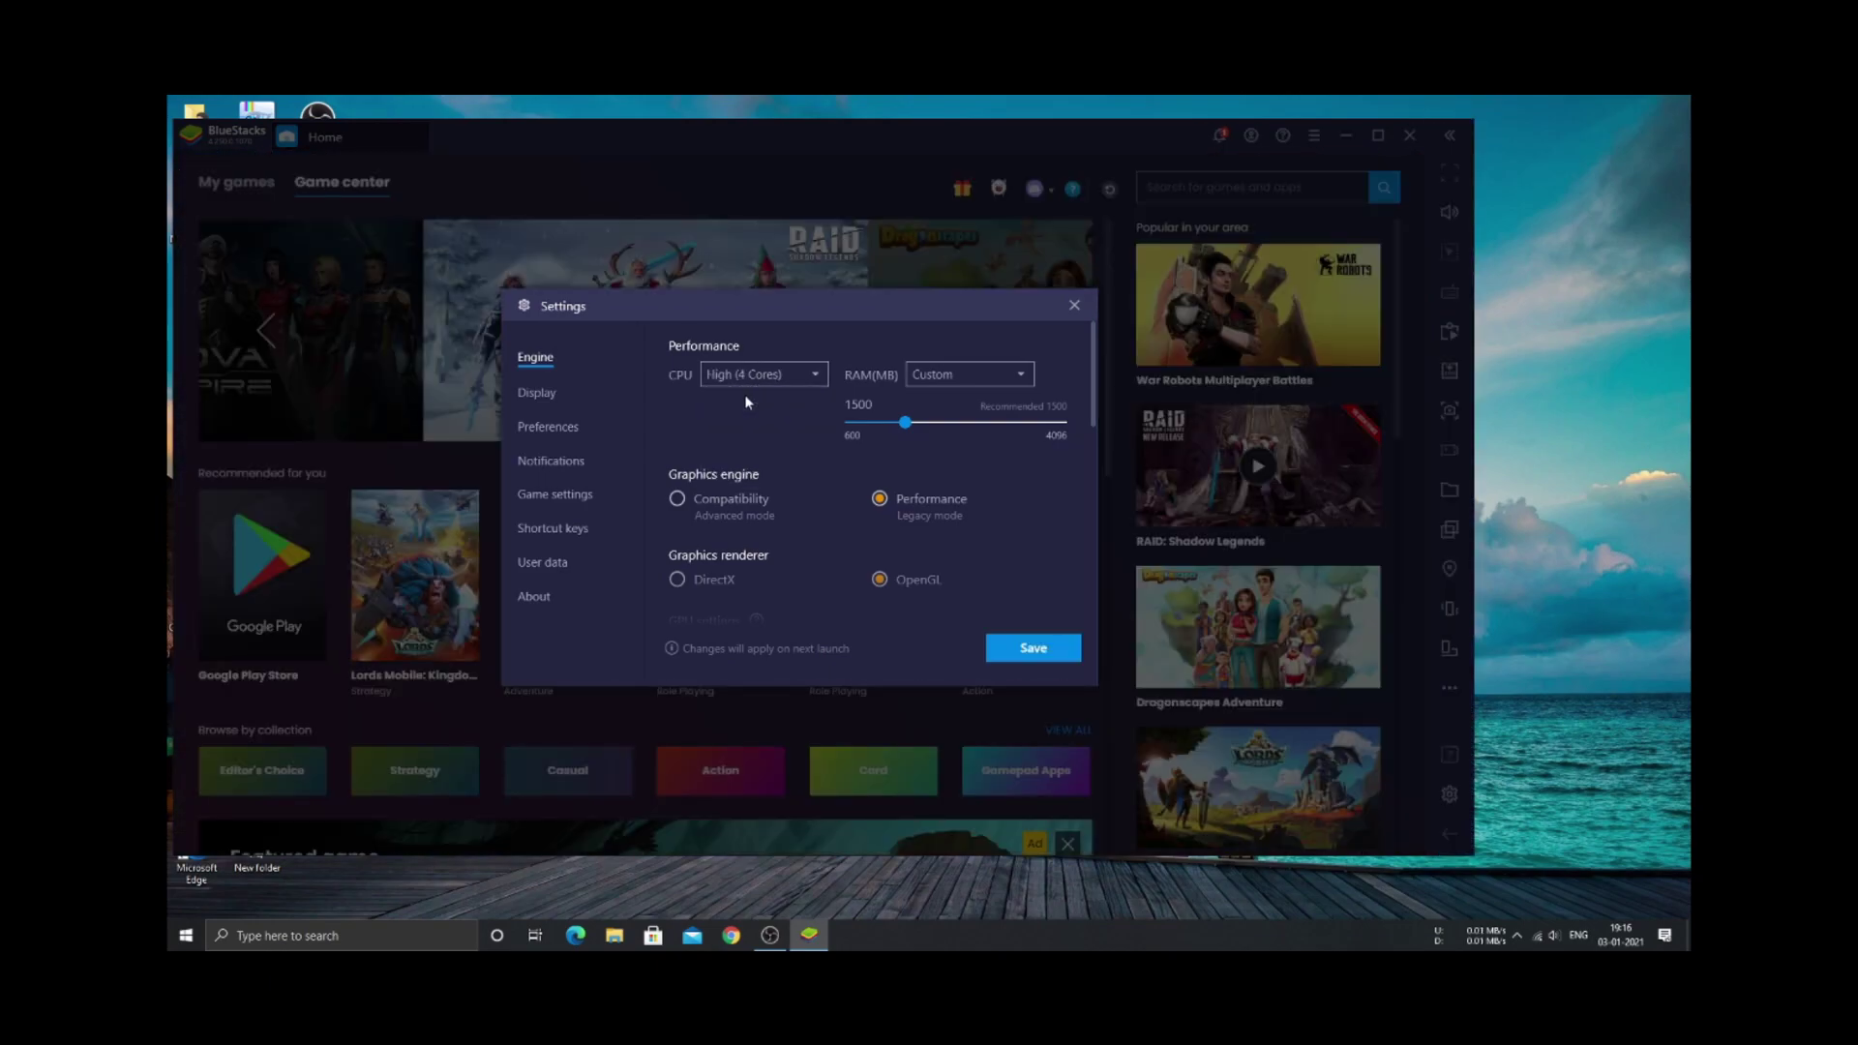
left_click(937, 378)
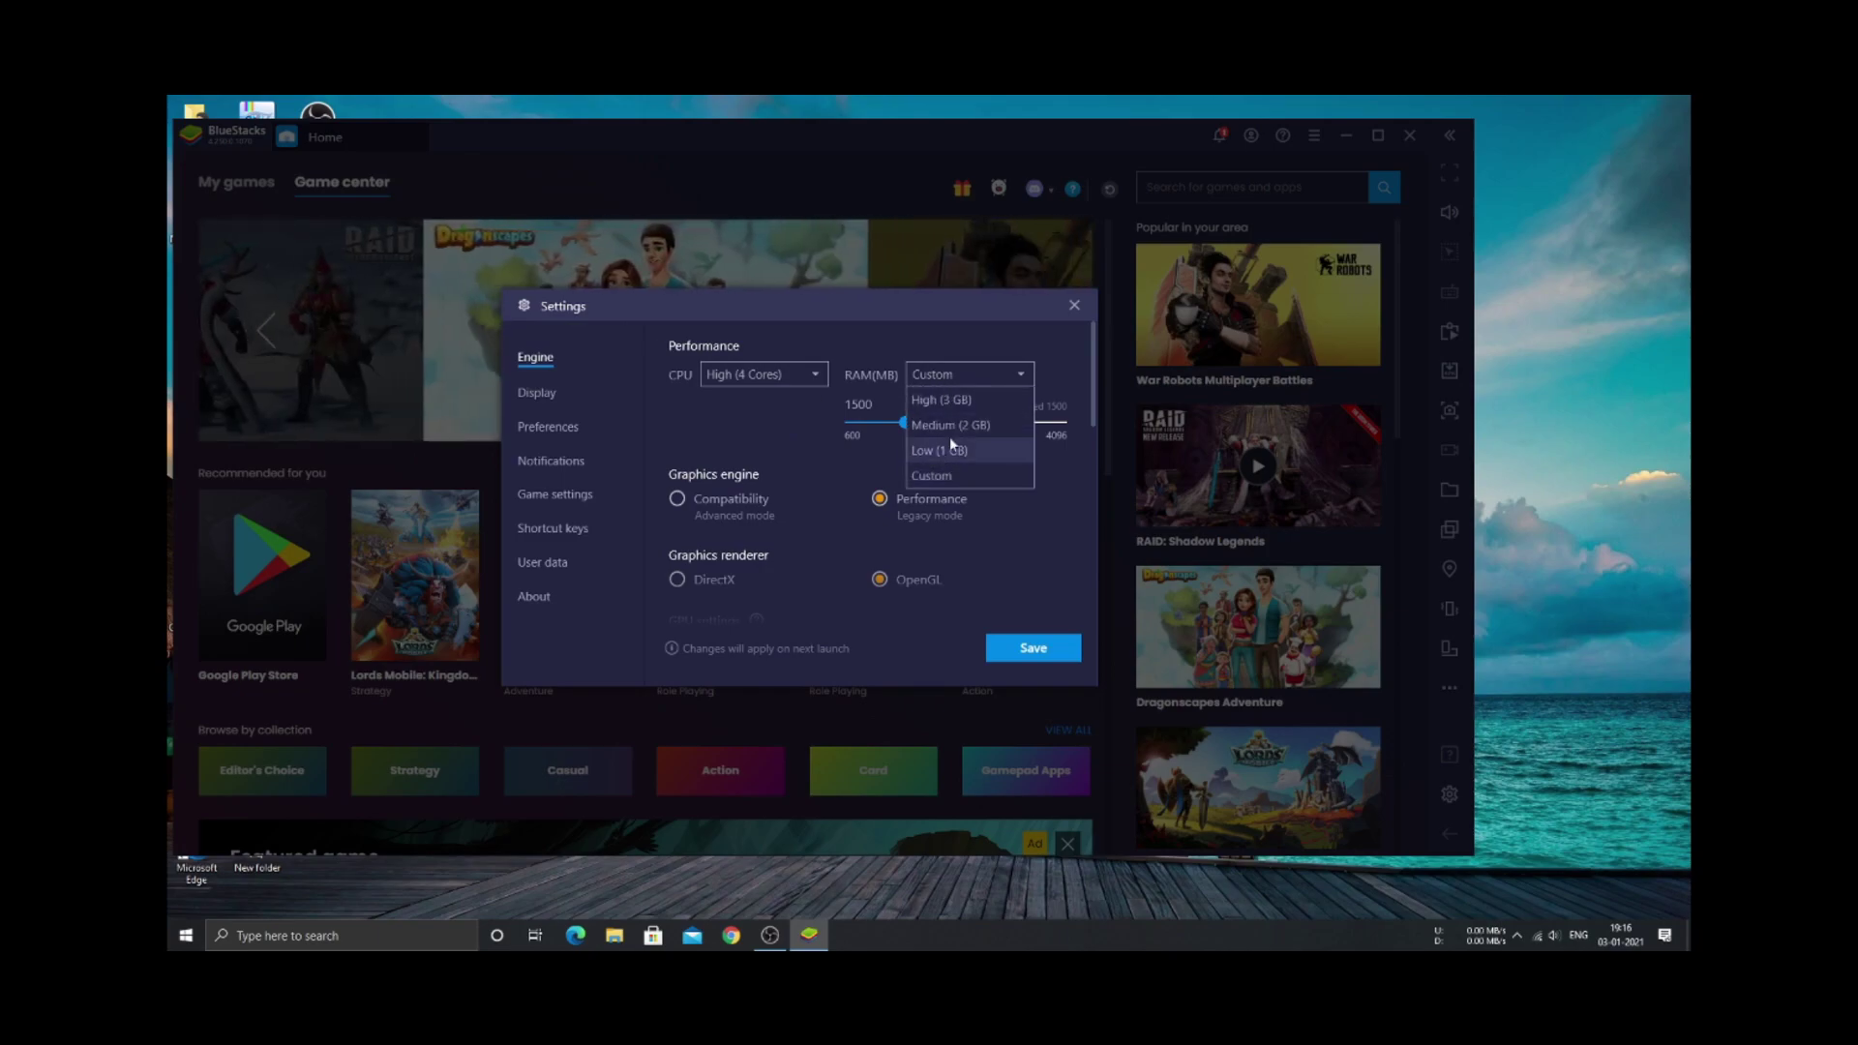
left_click(952, 407)
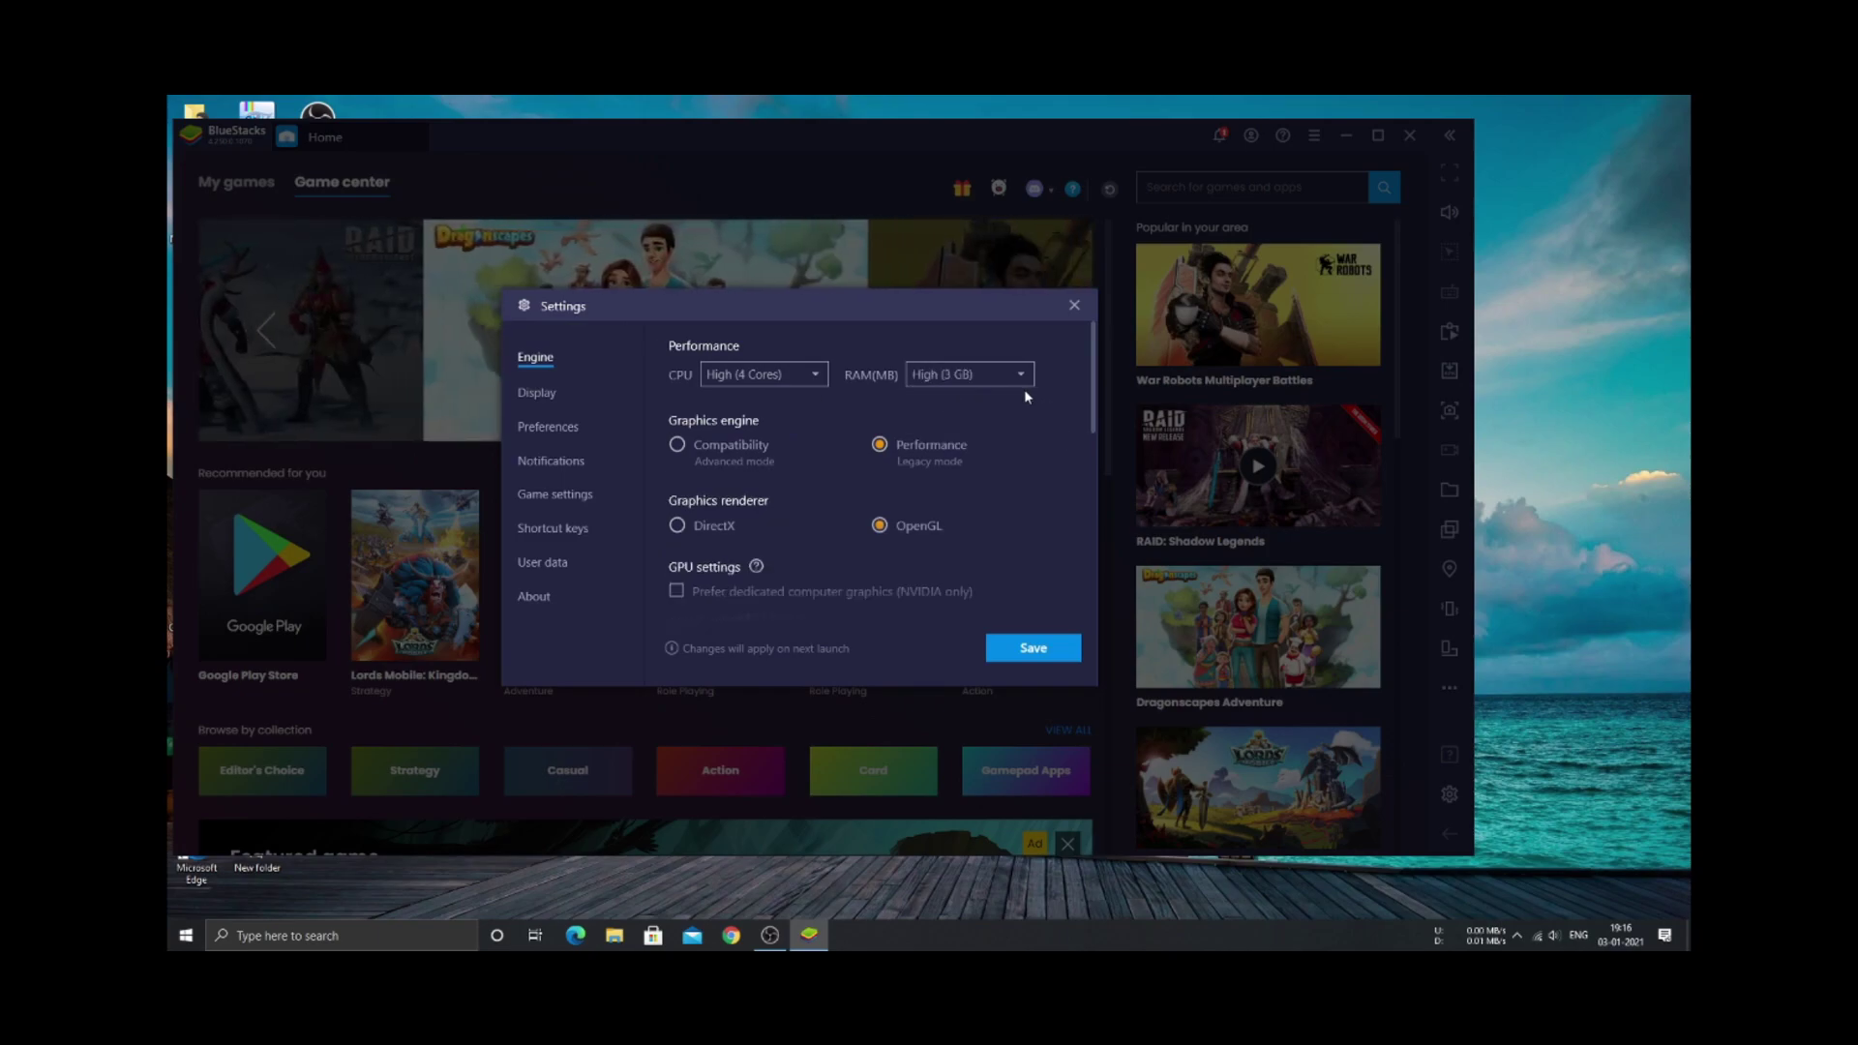
Review the remaining engine options, then save the engine changes and restart BlueStacks.
scroll(928, 483, "down", 2)
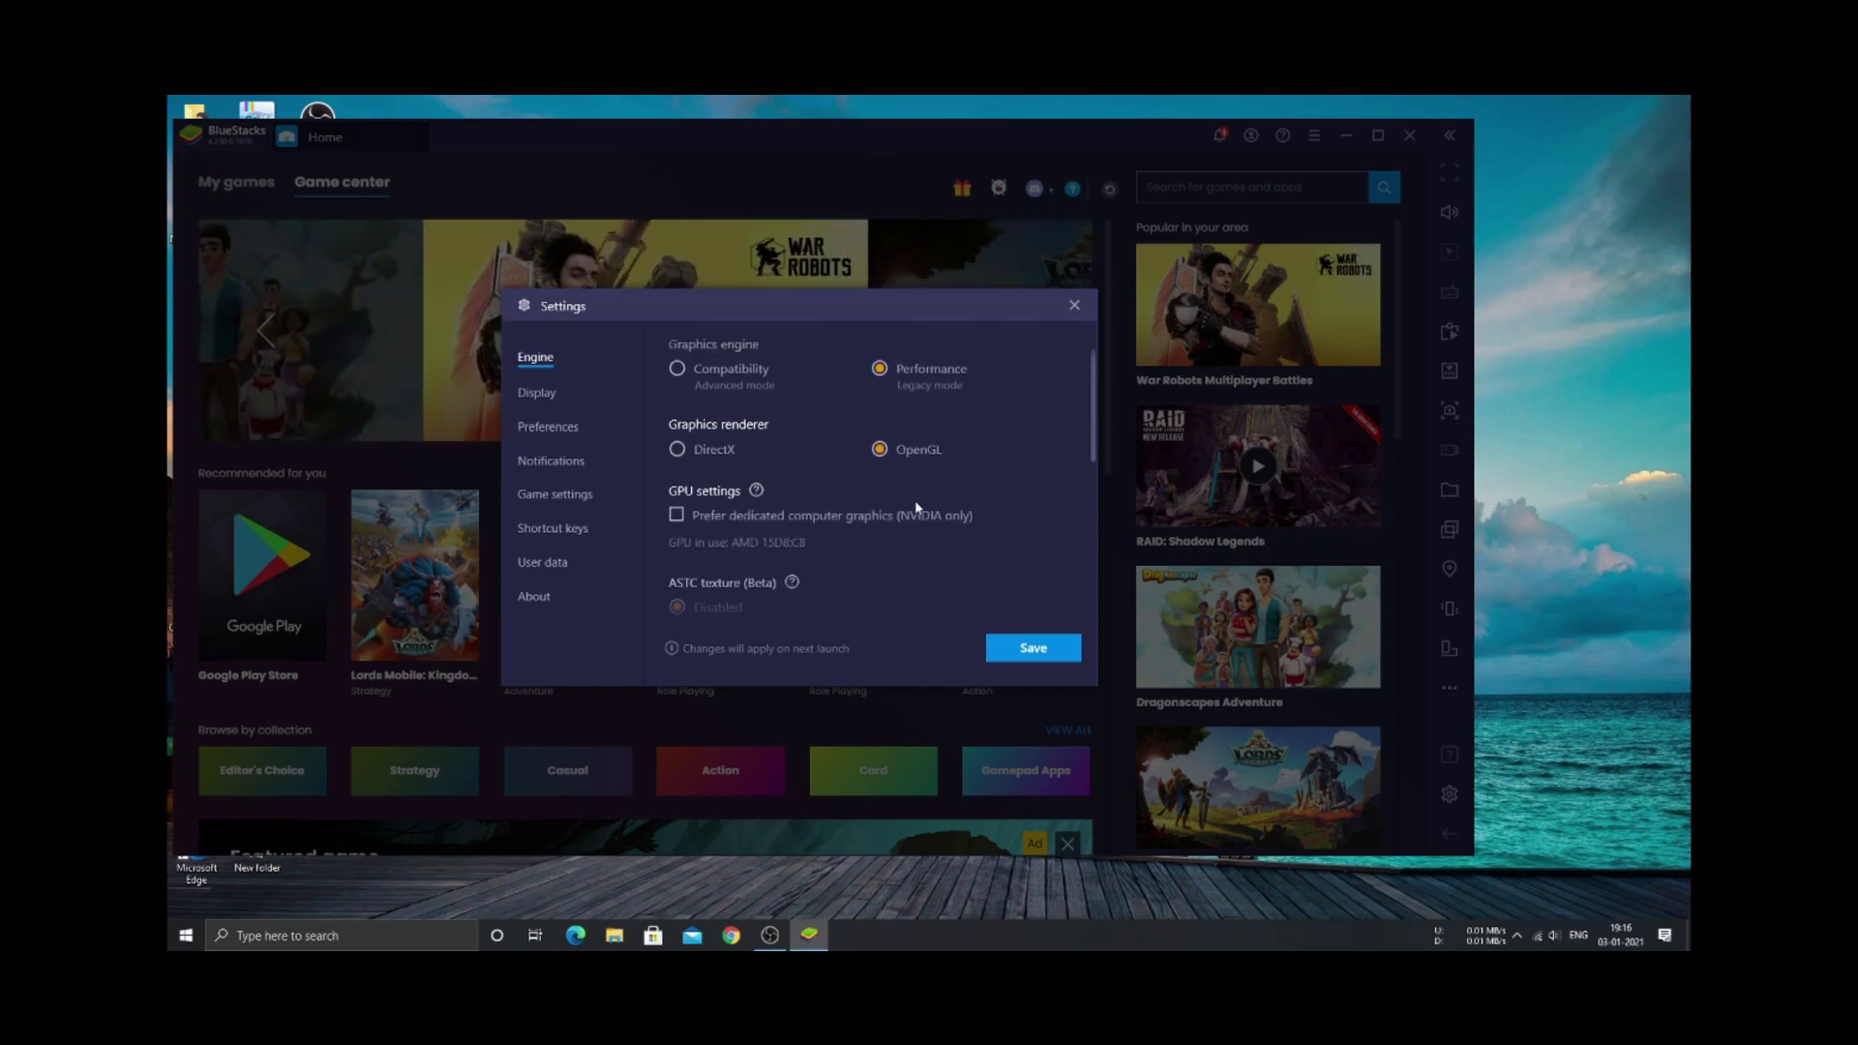
scroll(914, 495, "down", 8)
scroll(910, 489, "down", 3)
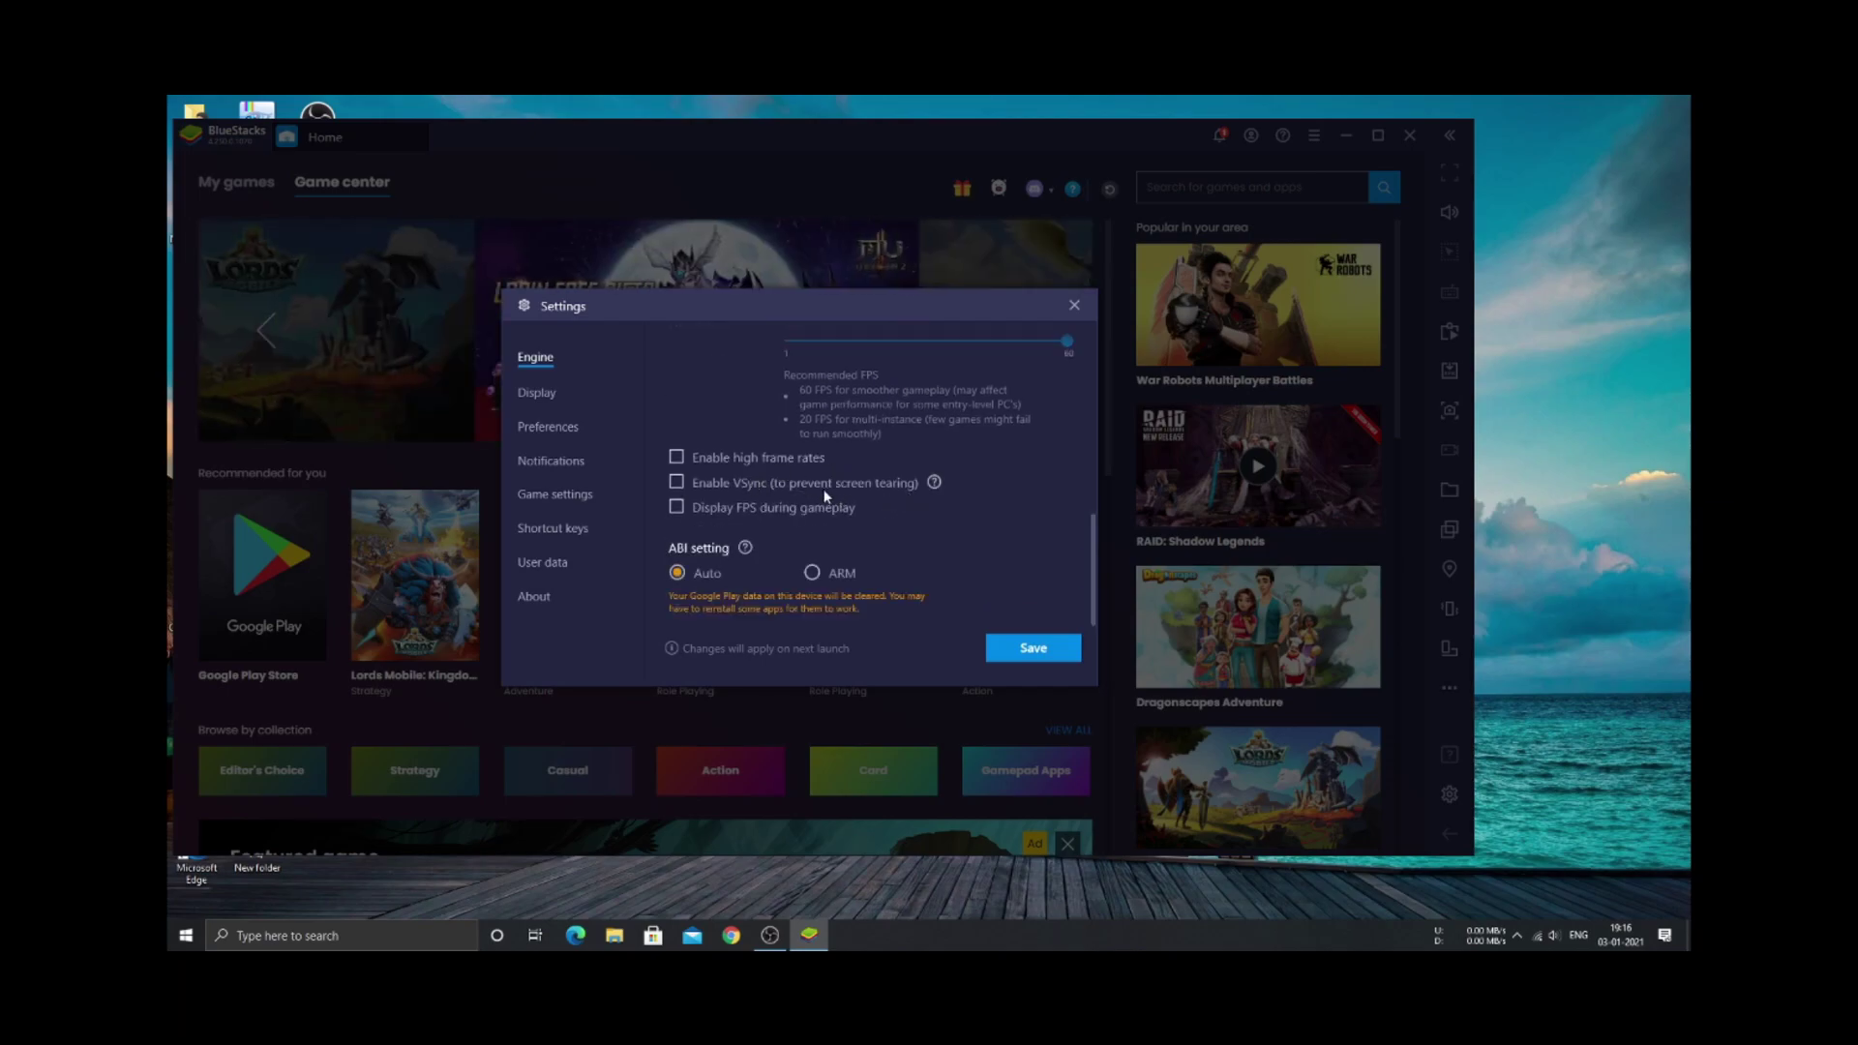
left_click(539, 399)
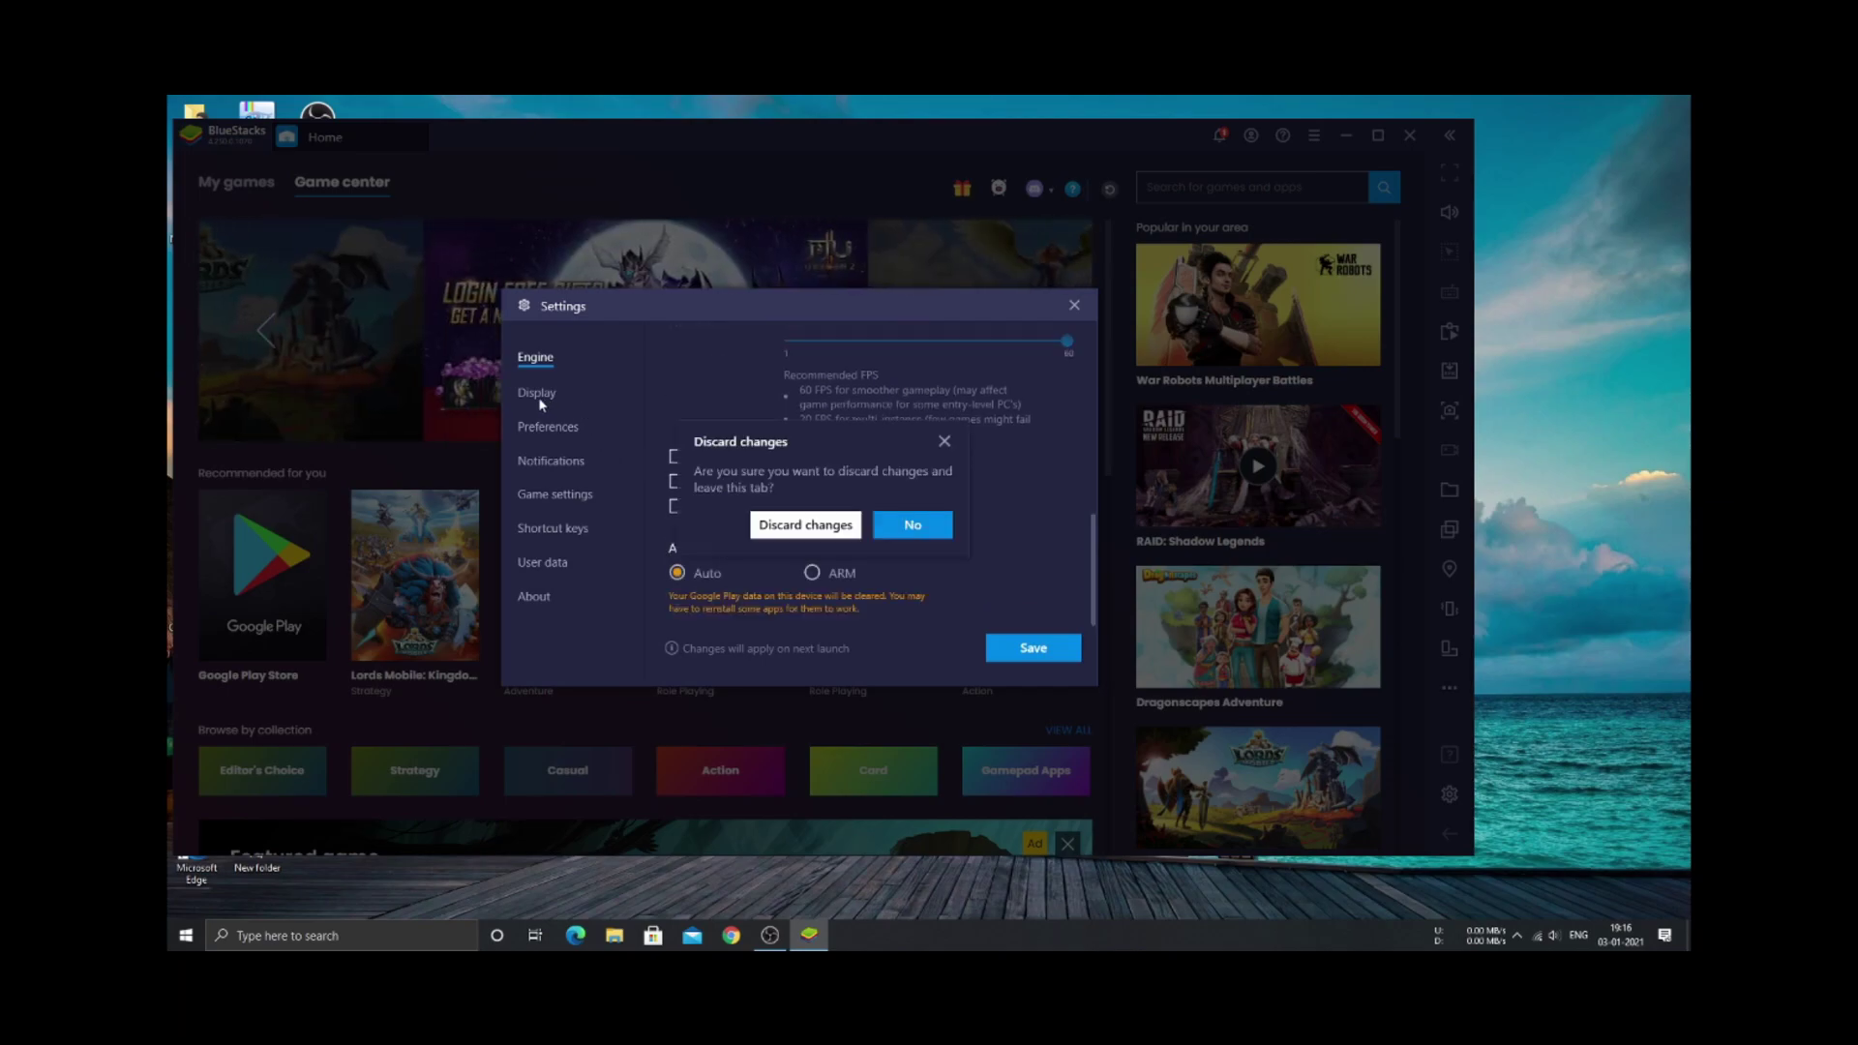
left_click(945, 444)
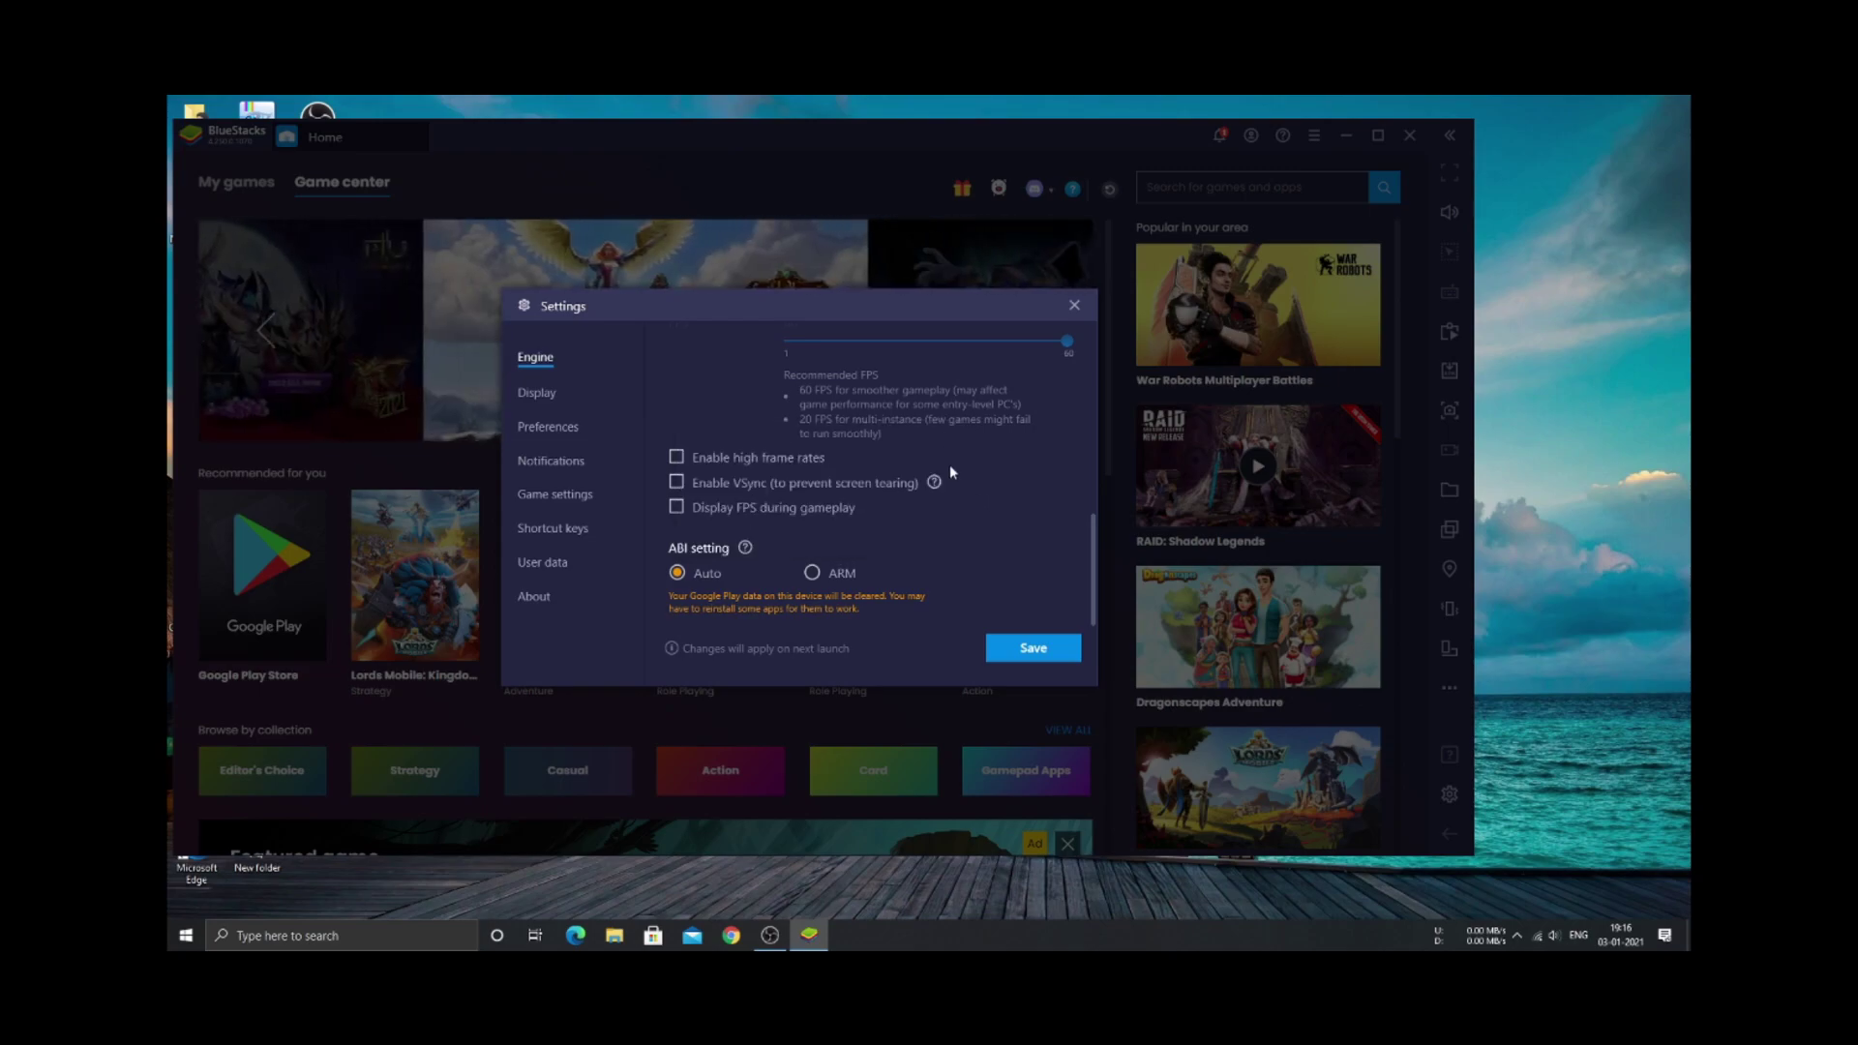
left_click(1040, 646)
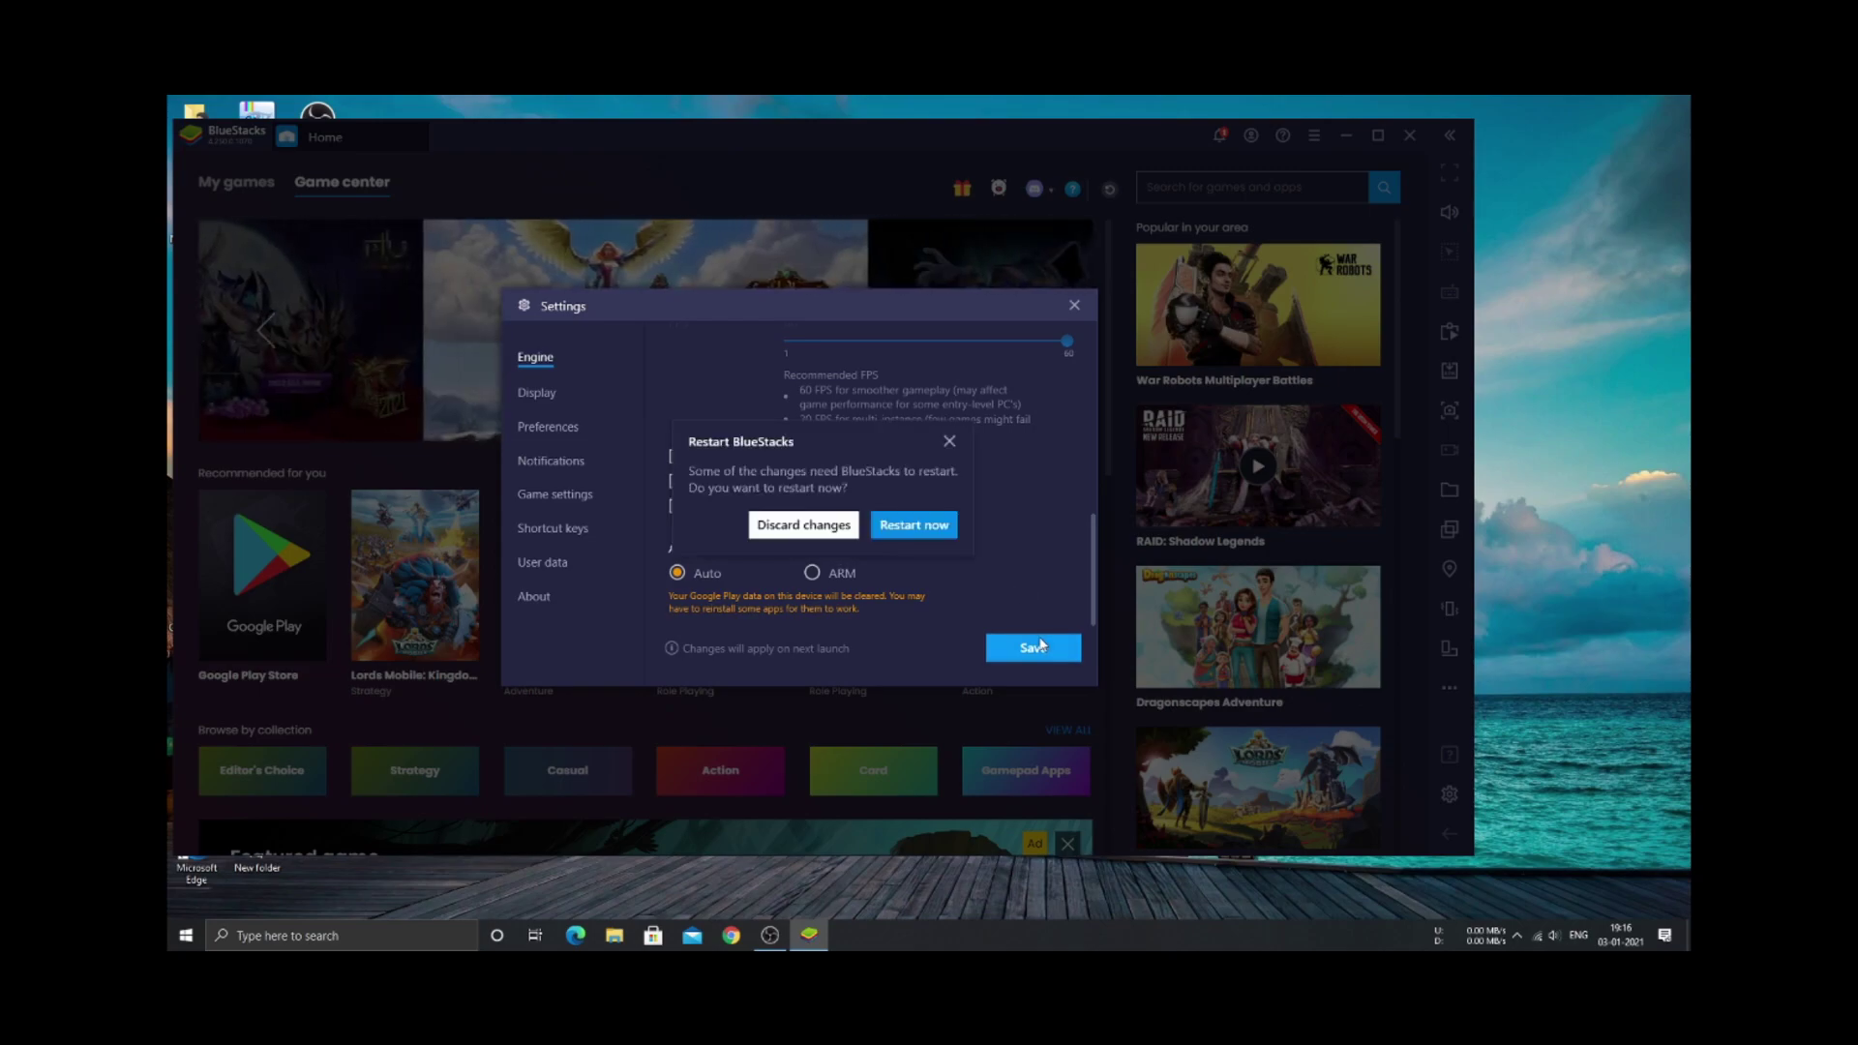
left_click(910, 529)
left_click(922, 544)
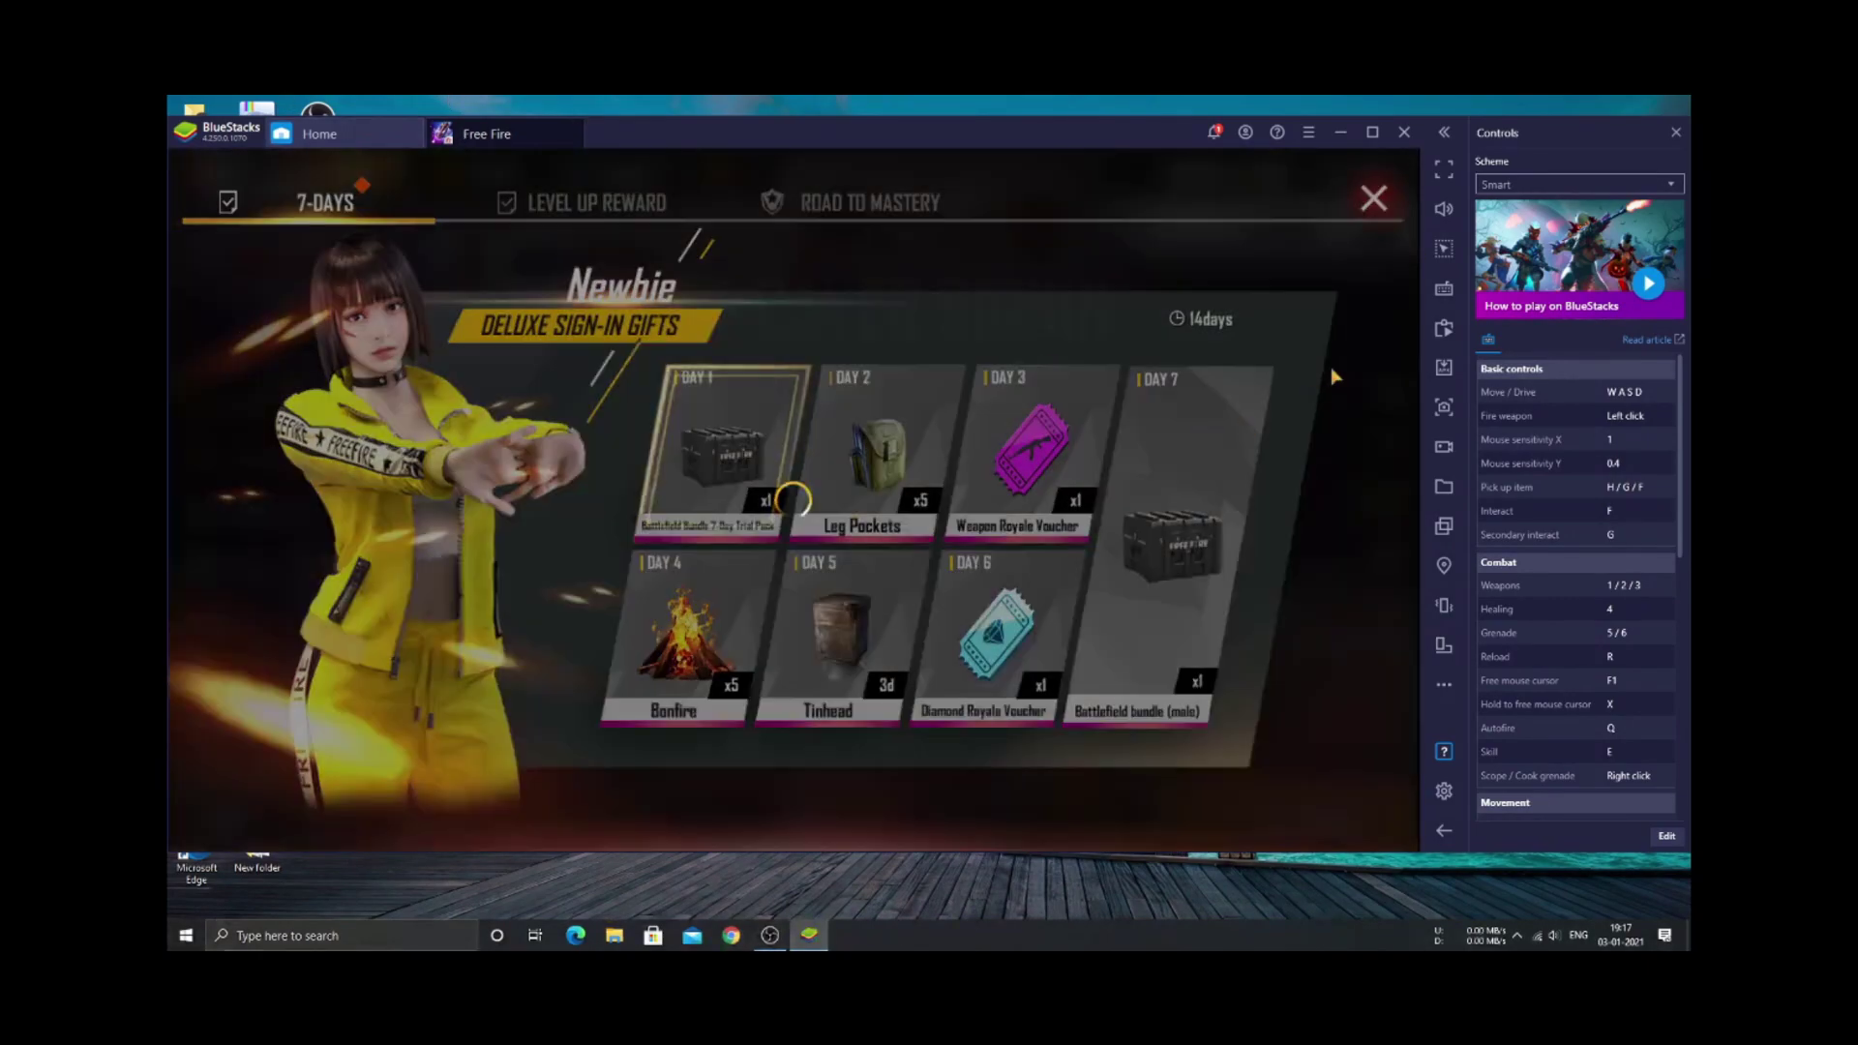
Close Free Fire's newbie sign-in gifts page and open the game's own Basic settings.
key("Escape")
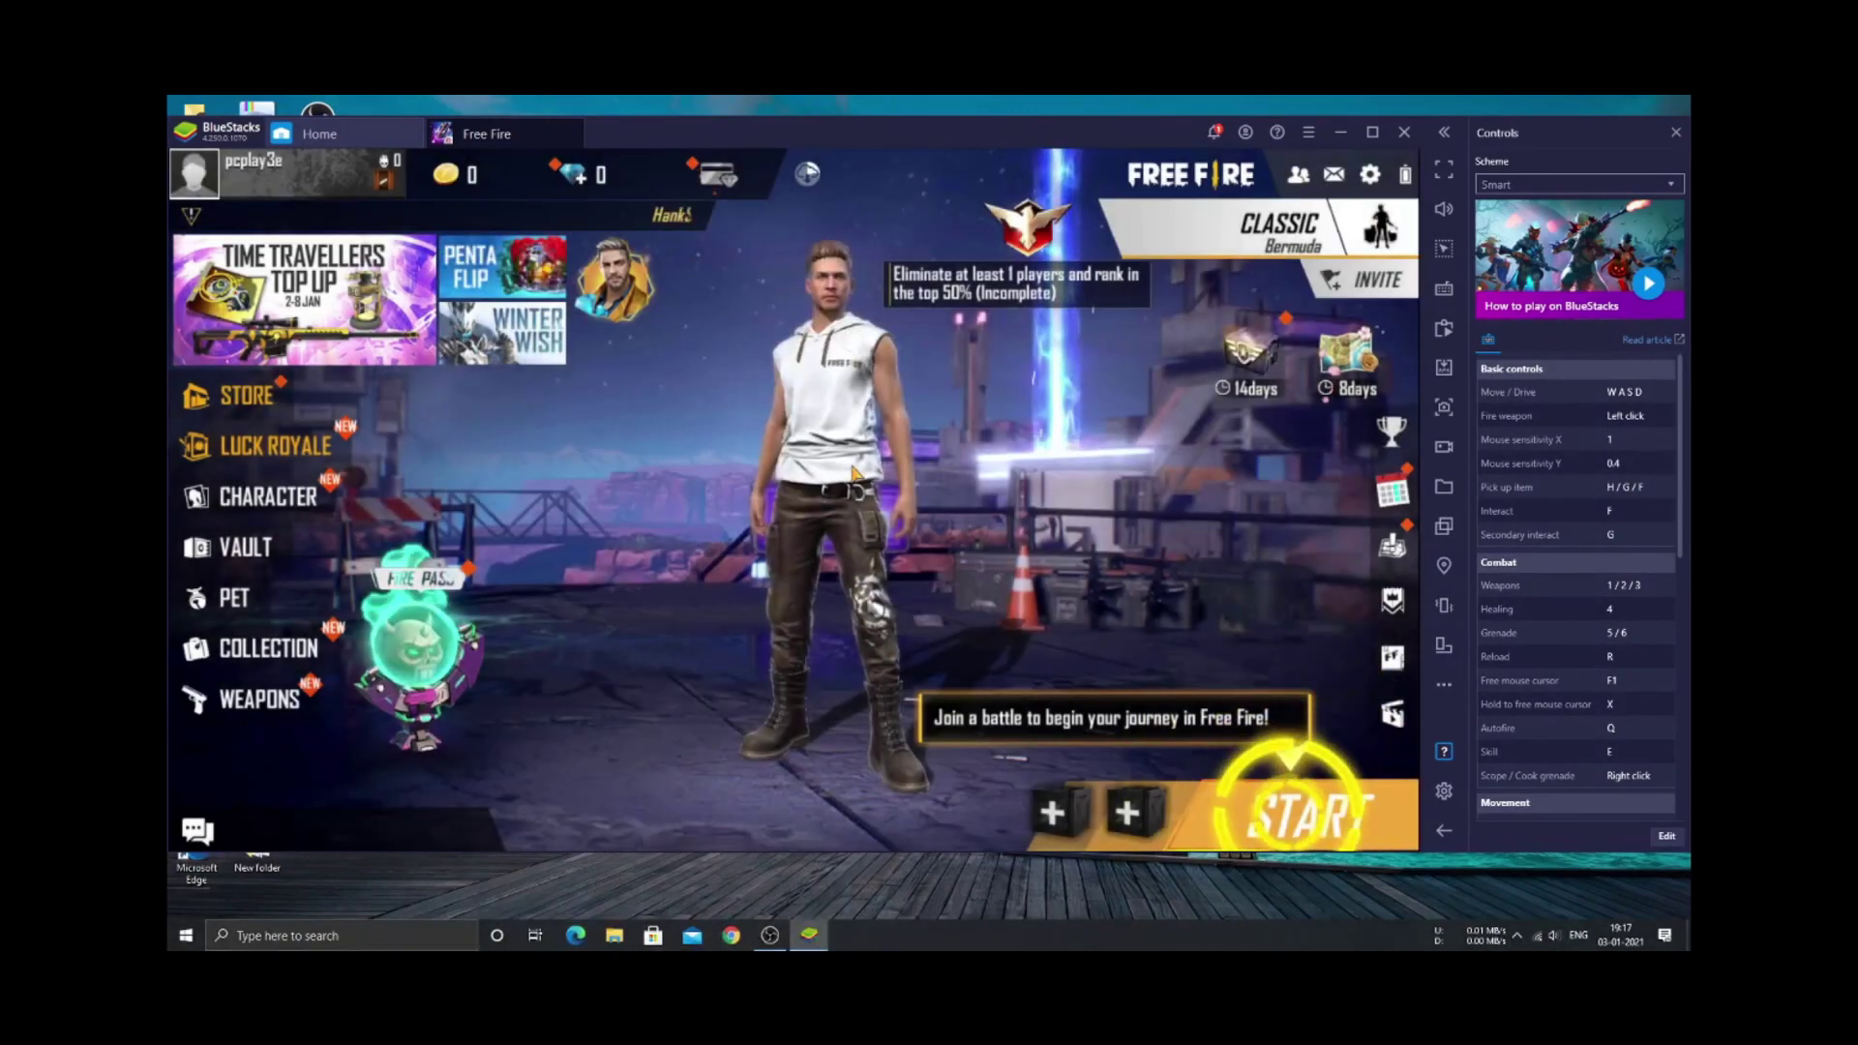
left_click(854, 472)
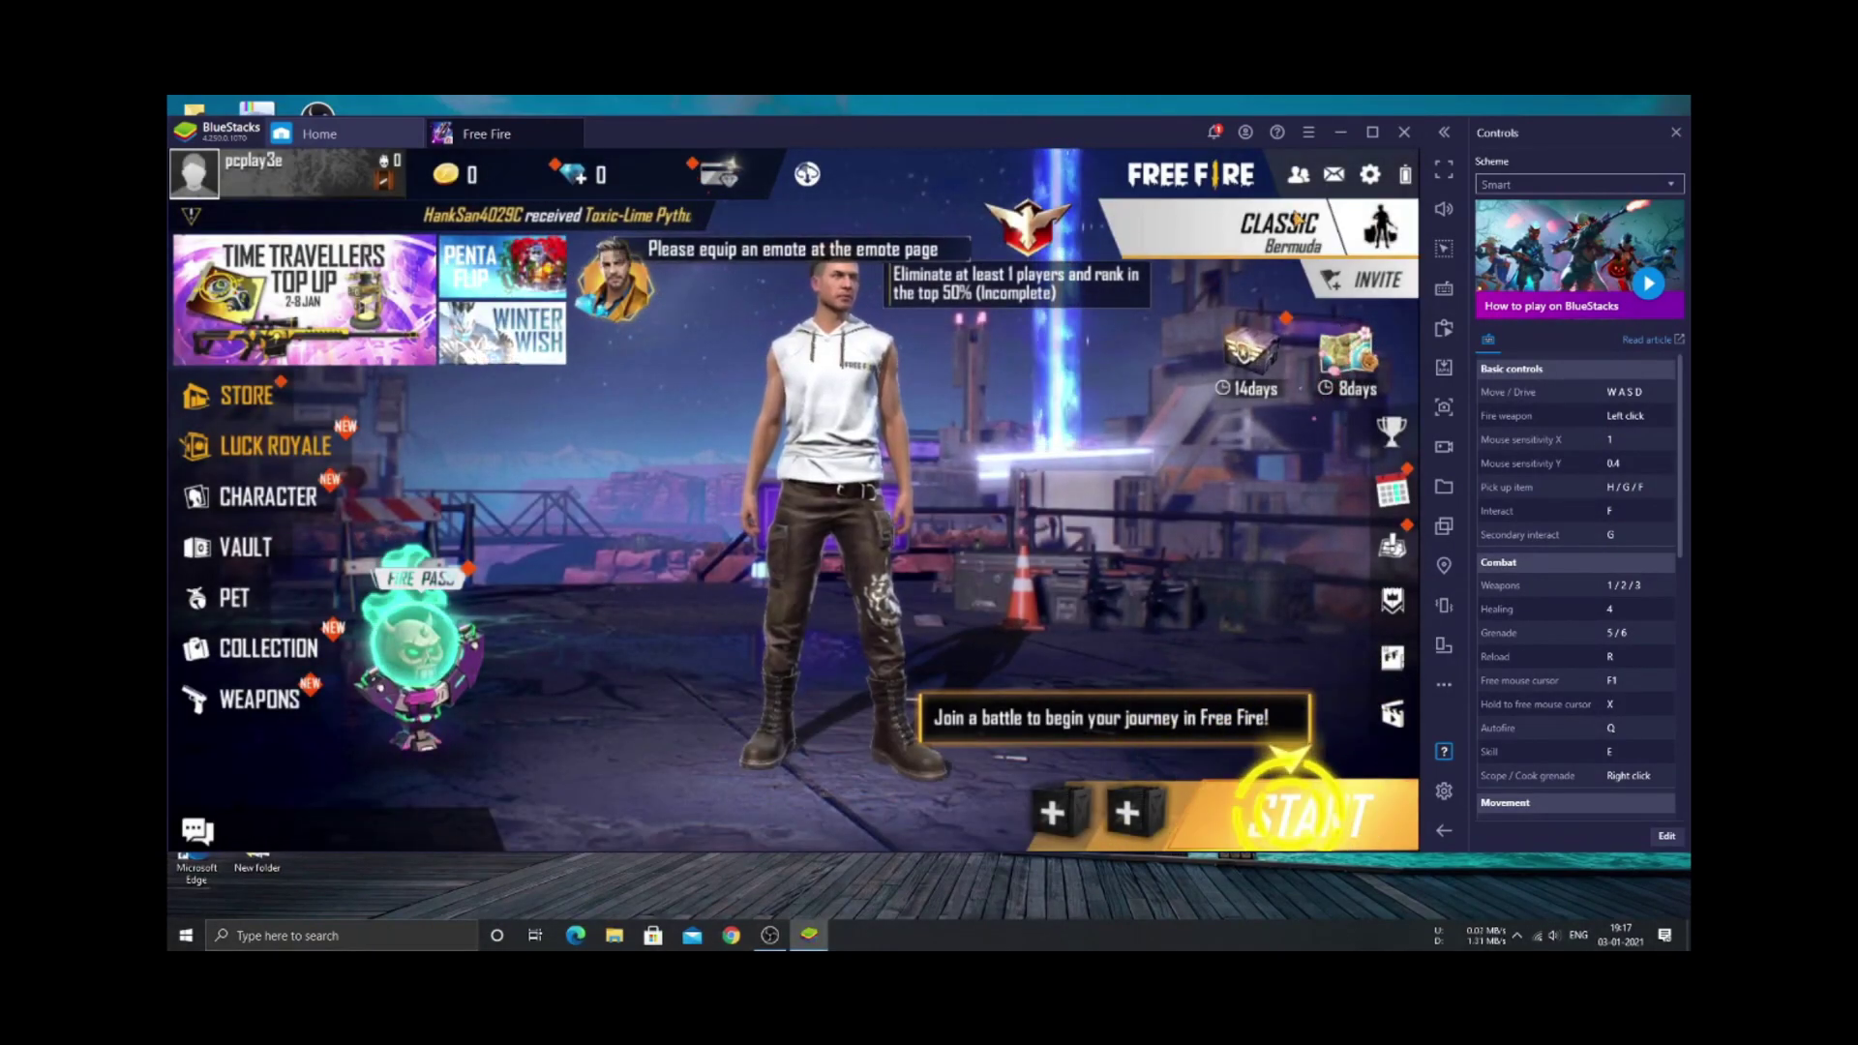
left_click(1369, 180)
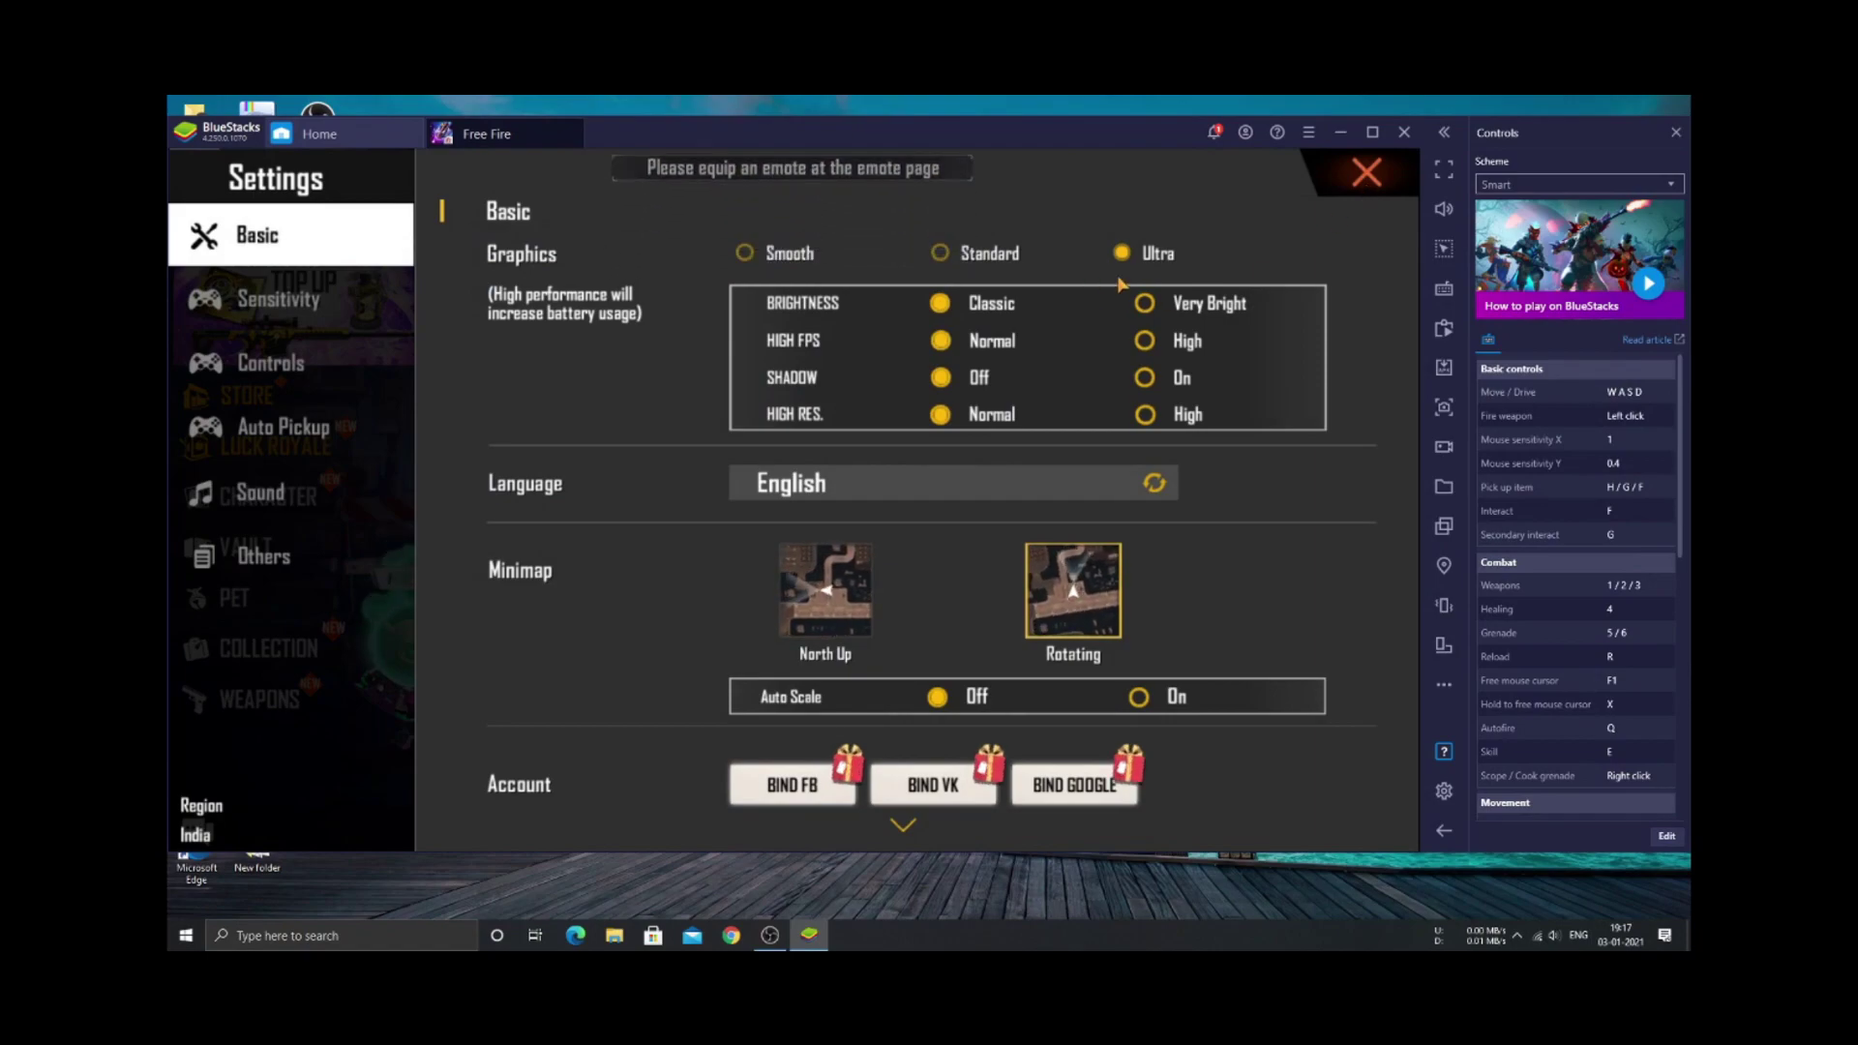
Set the game's graphics quality to Standard and close the settings.
left_click(965, 260)
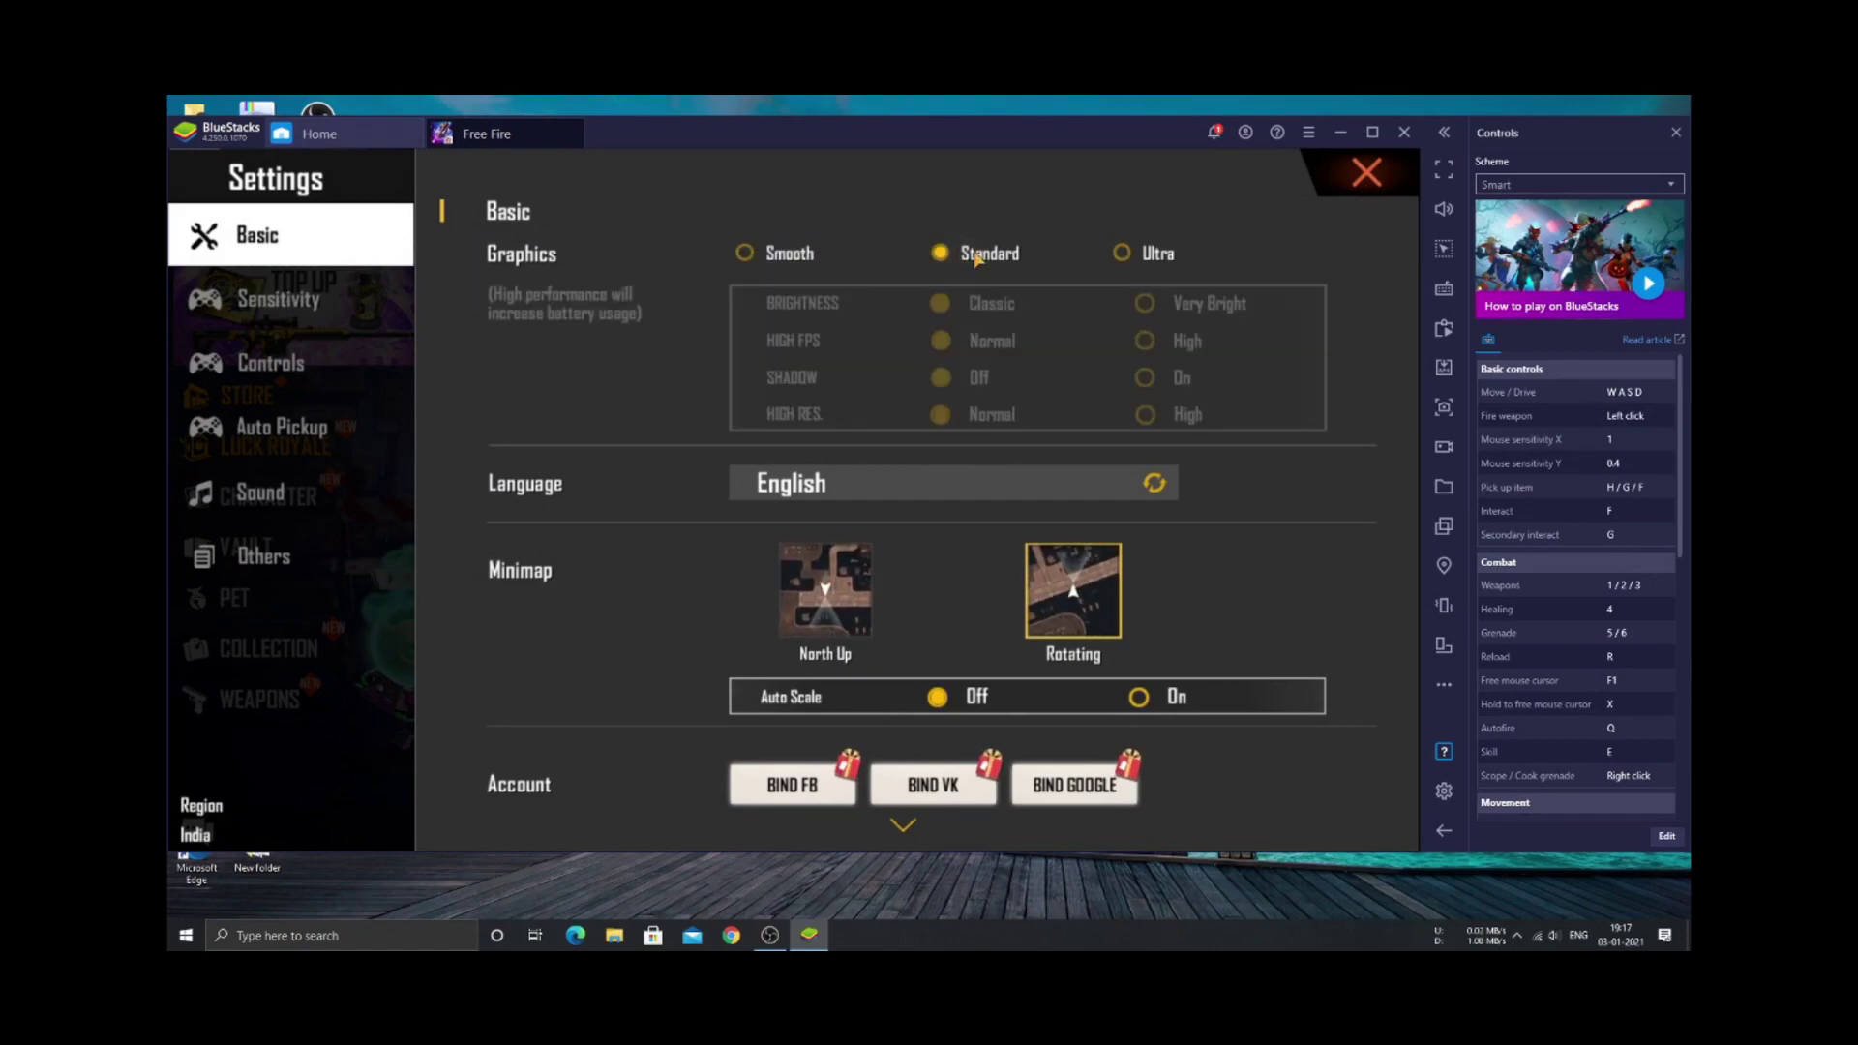
left_click(1121, 253)
left_click(956, 261)
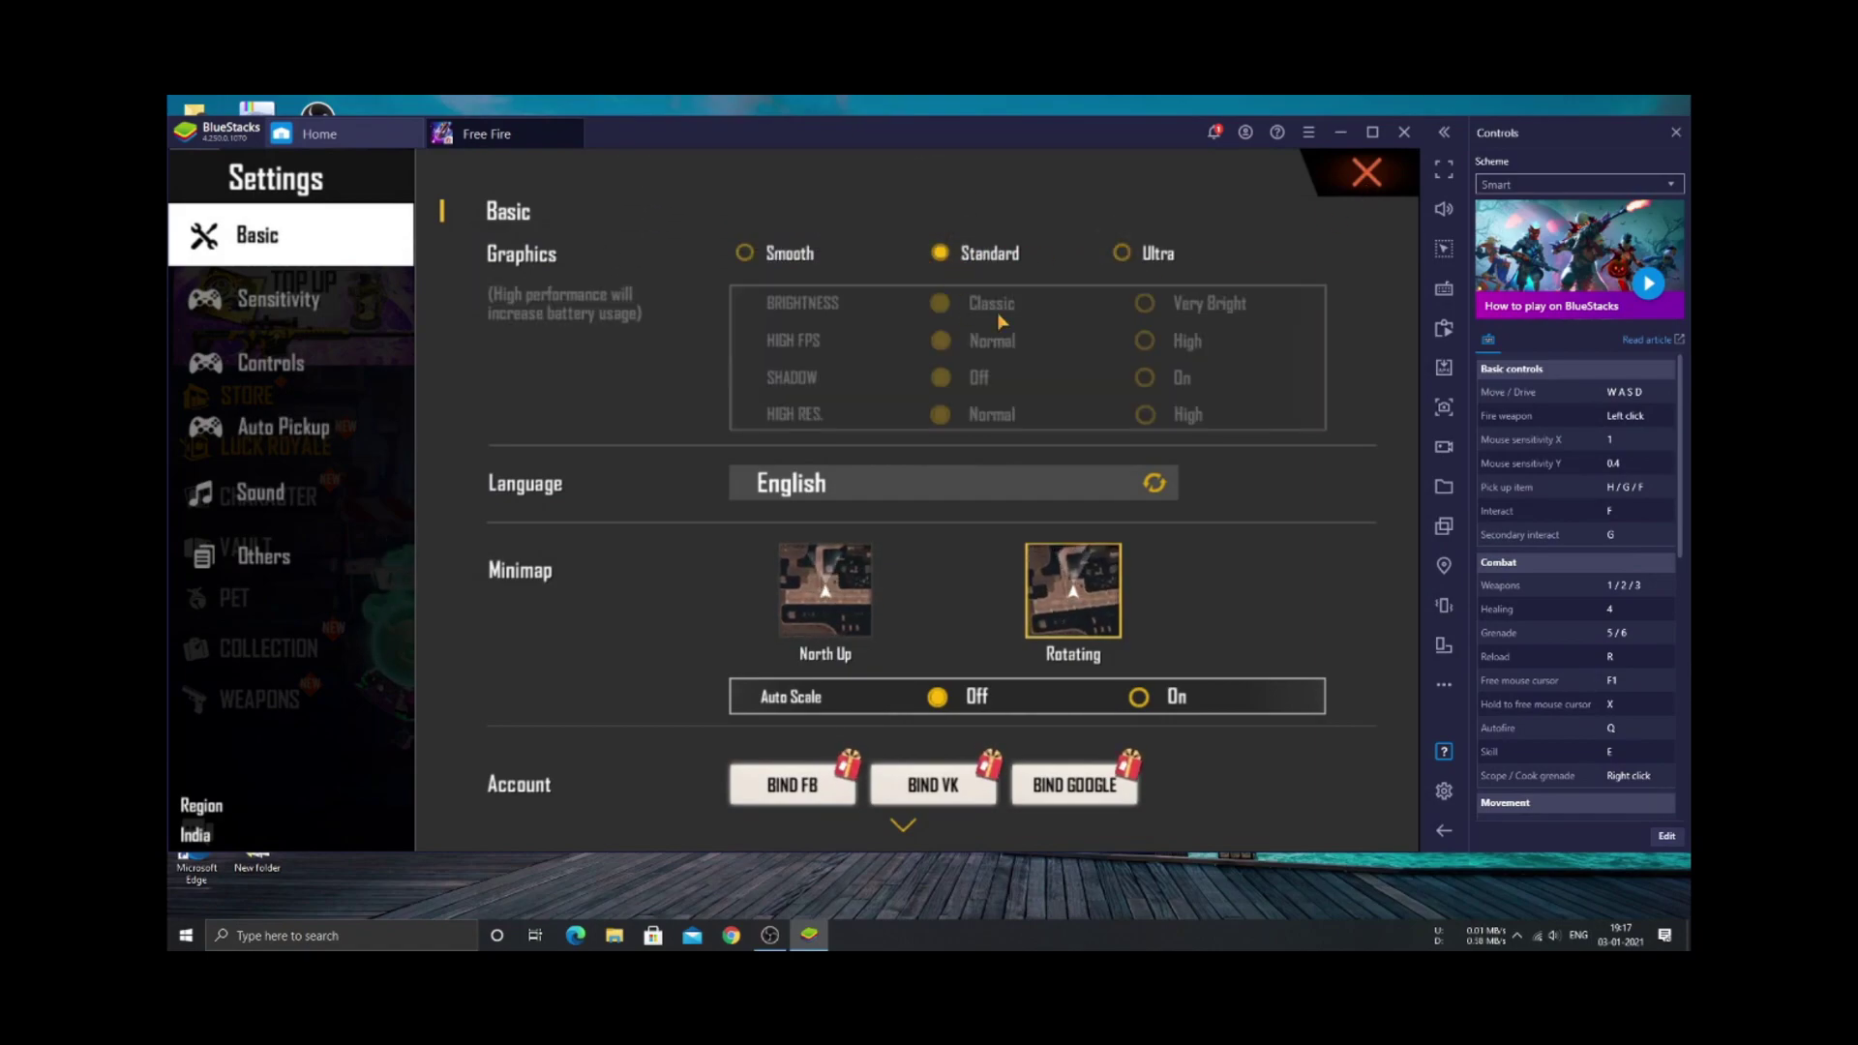
left_click(1353, 192)
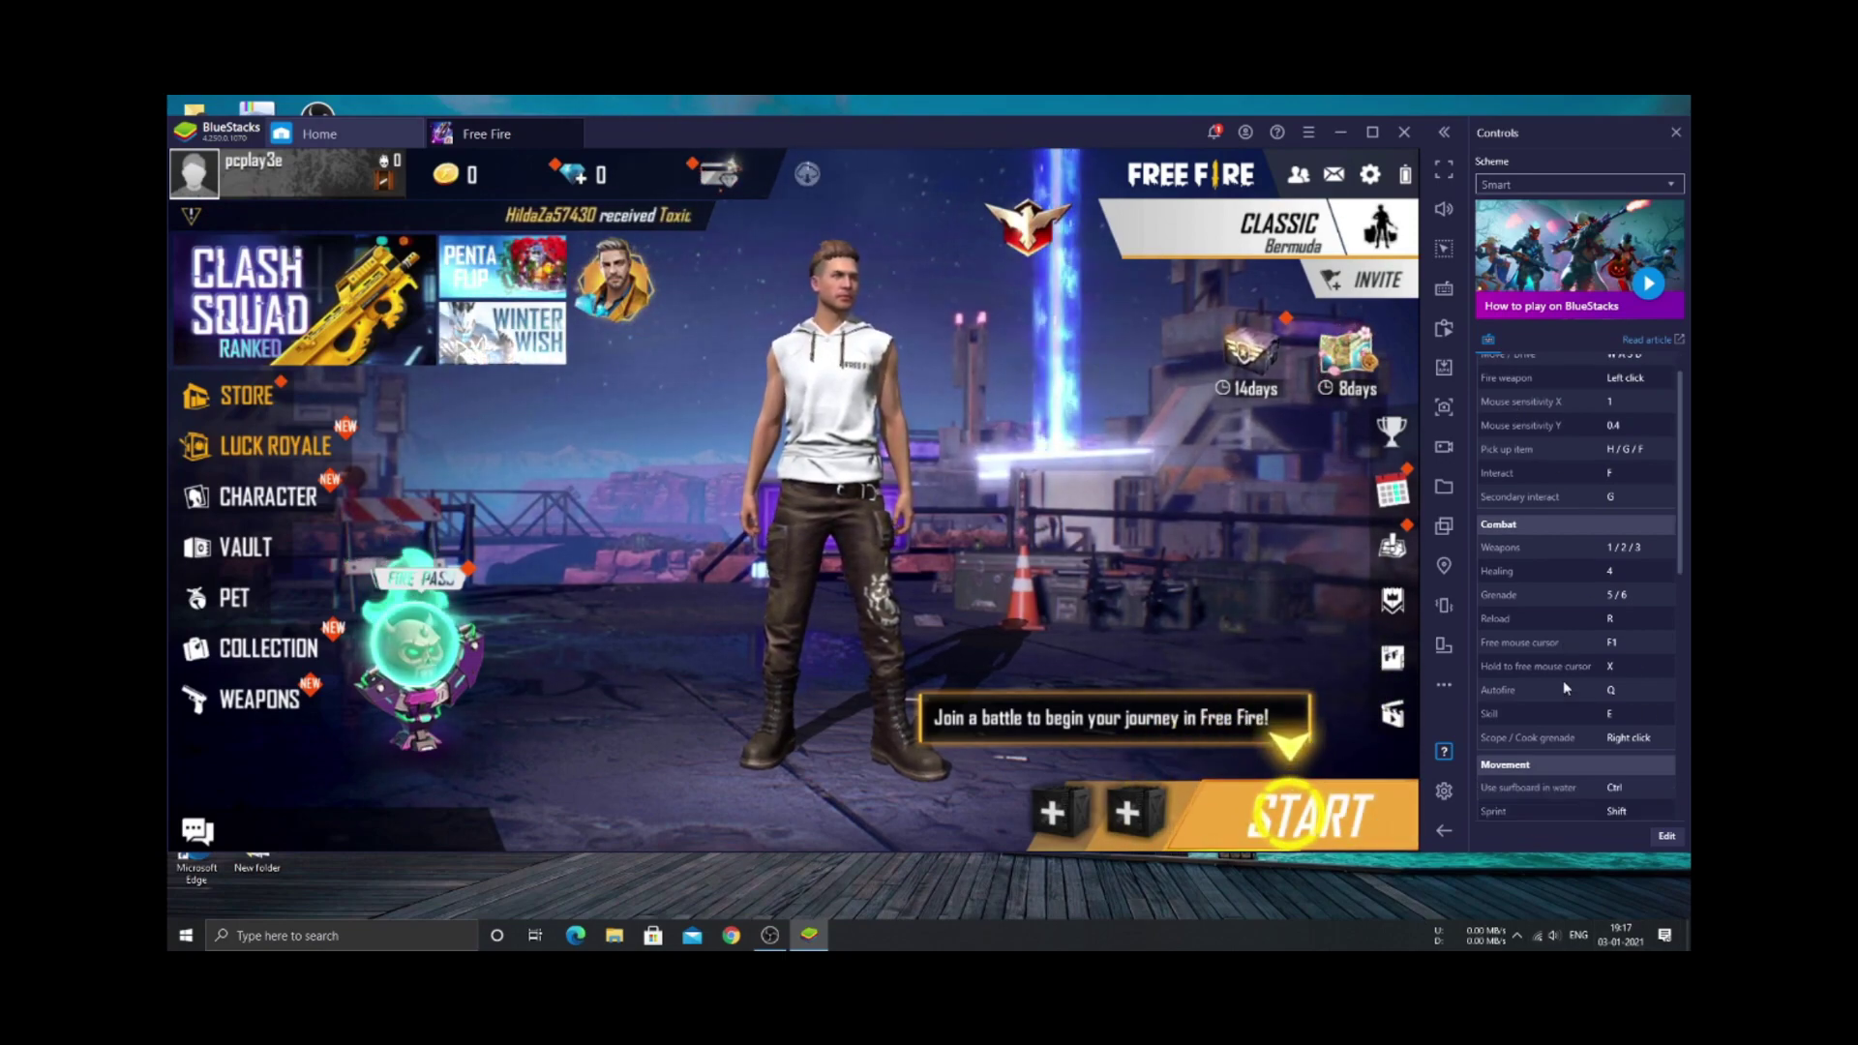
Try to choose the Training game mode, then return to the lobby and briefly check the Basic settings.
left_click(1280, 230)
left_click(1140, 747)
left_click(1104, 753)
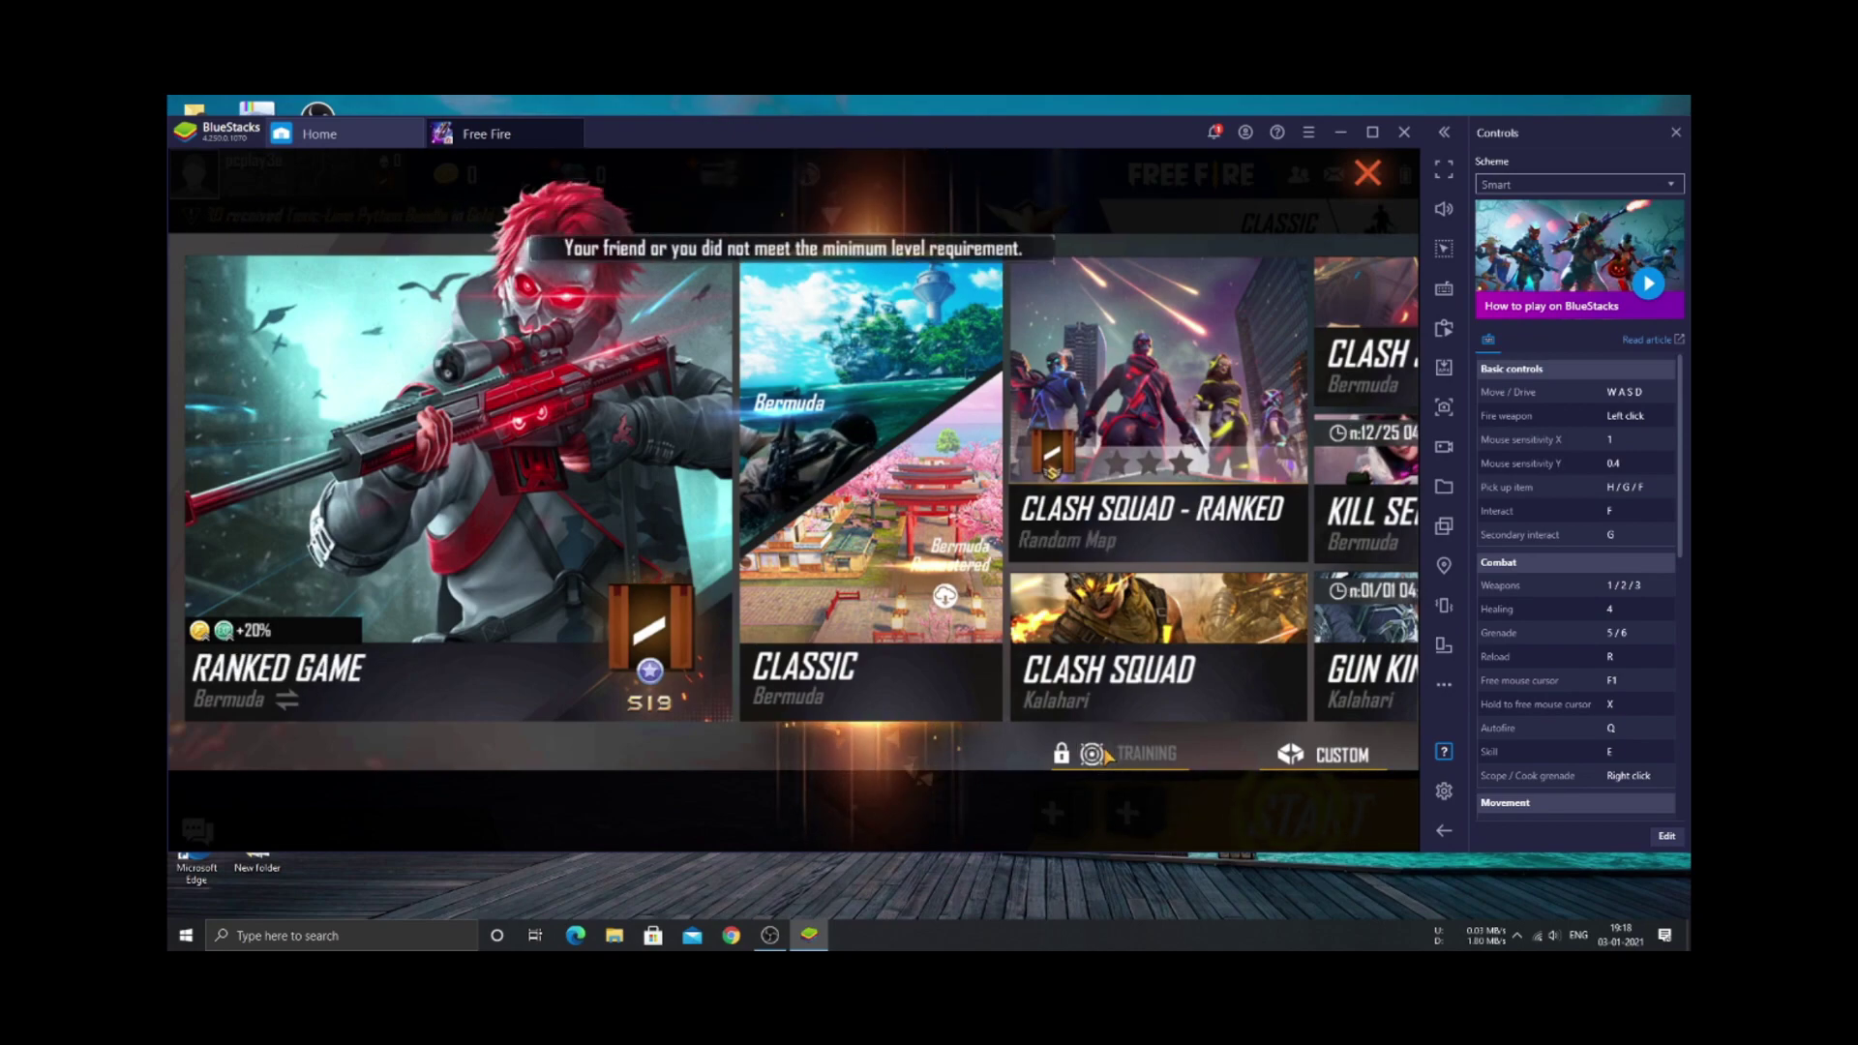
key("Escape")
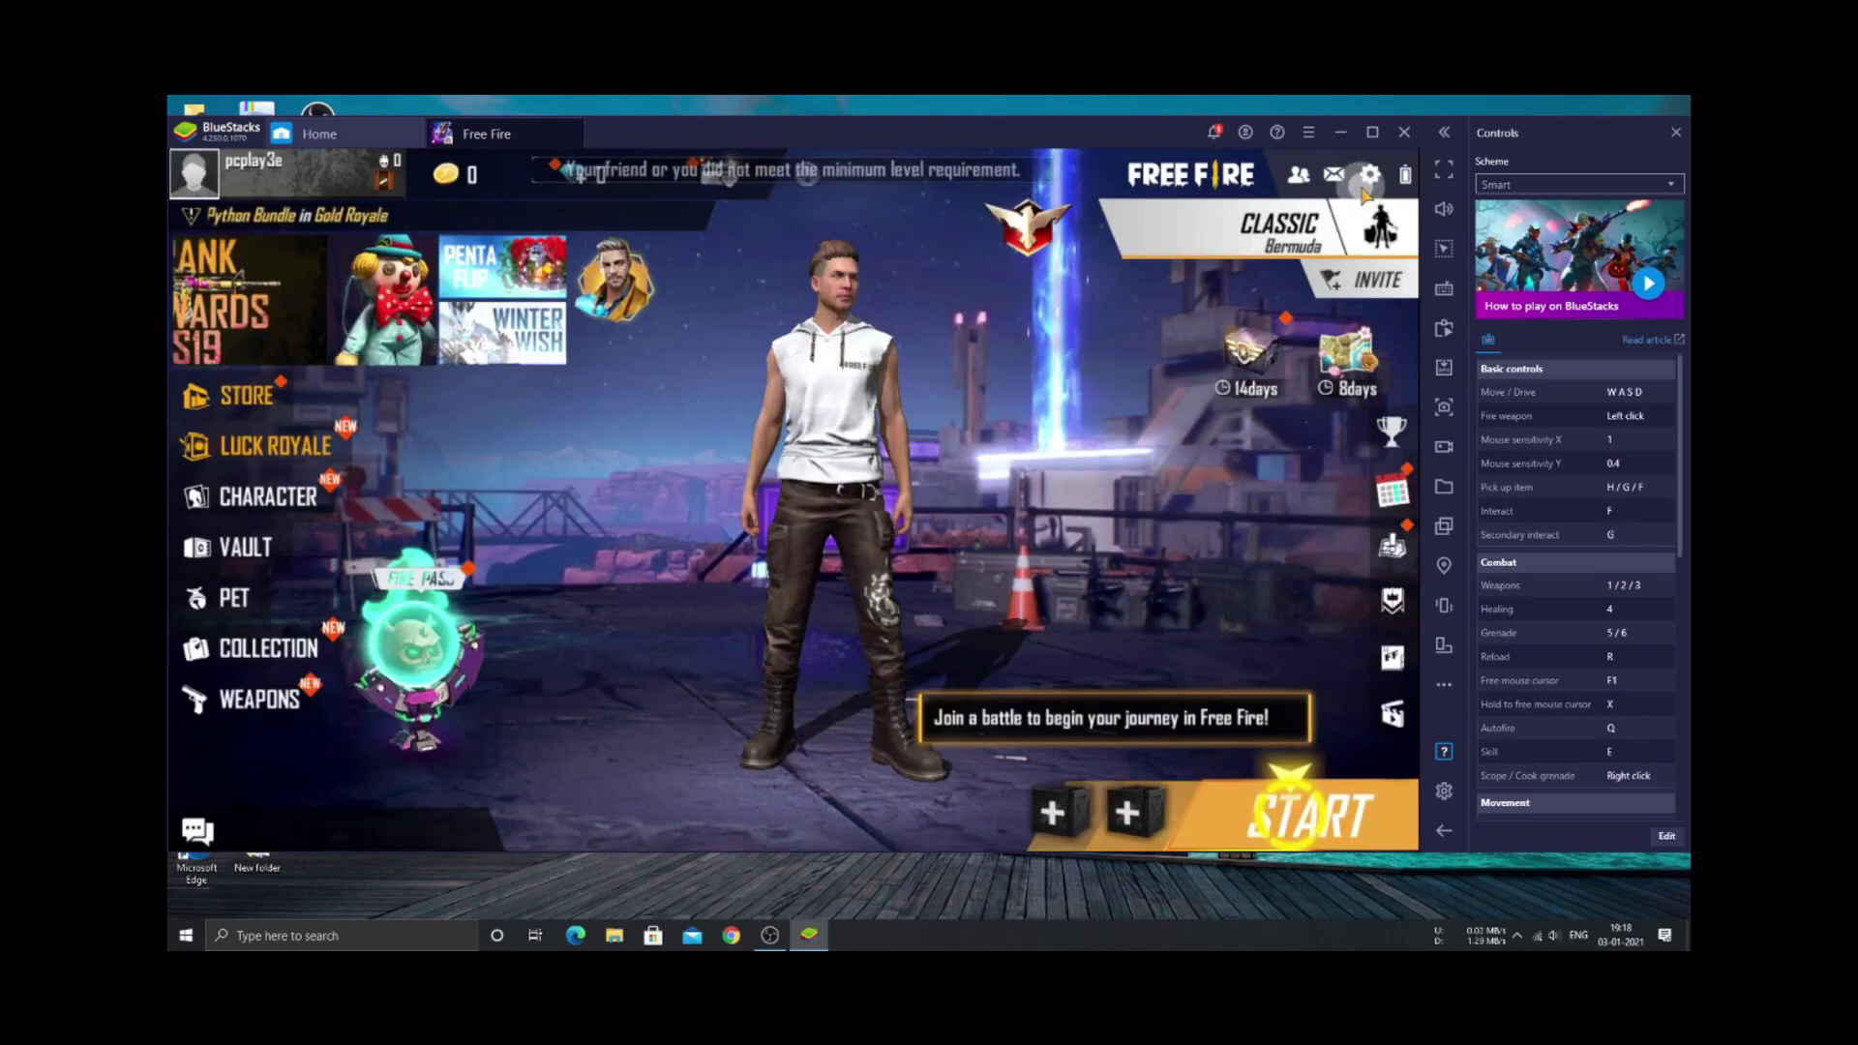
key("Escape")
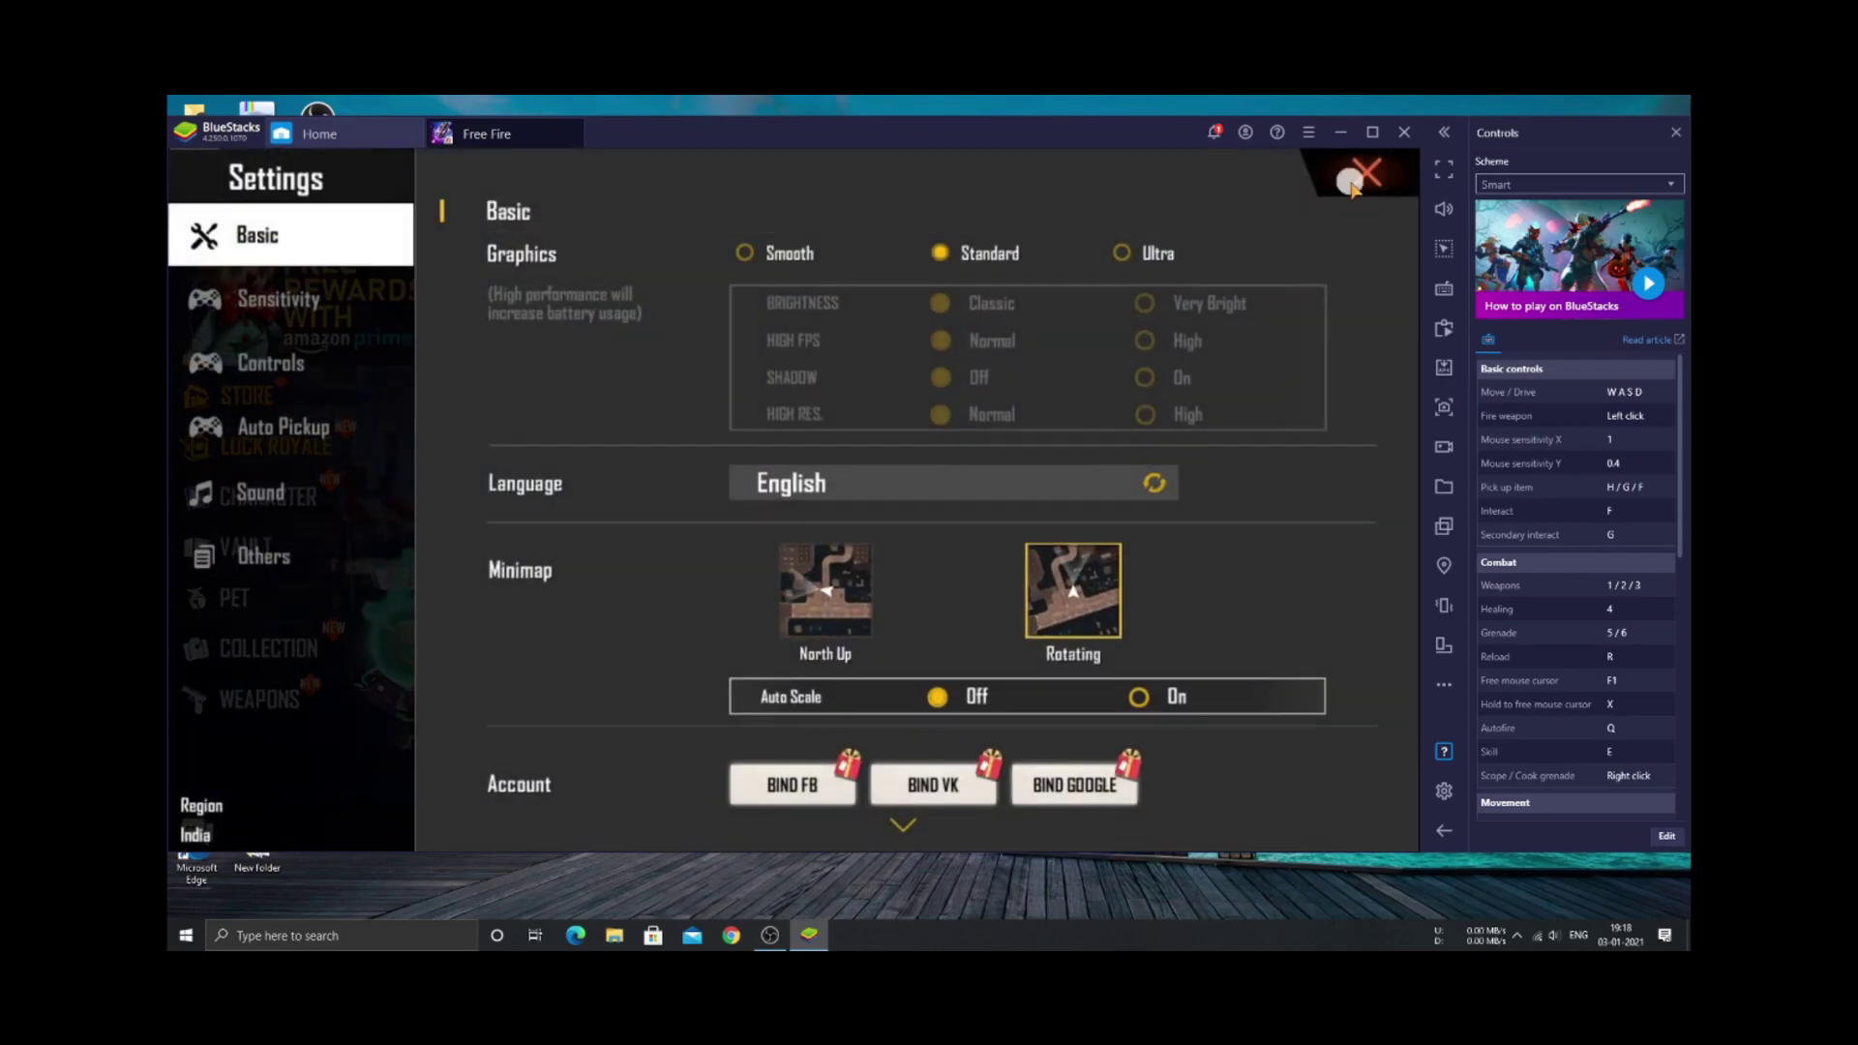
left_click(1356, 184)
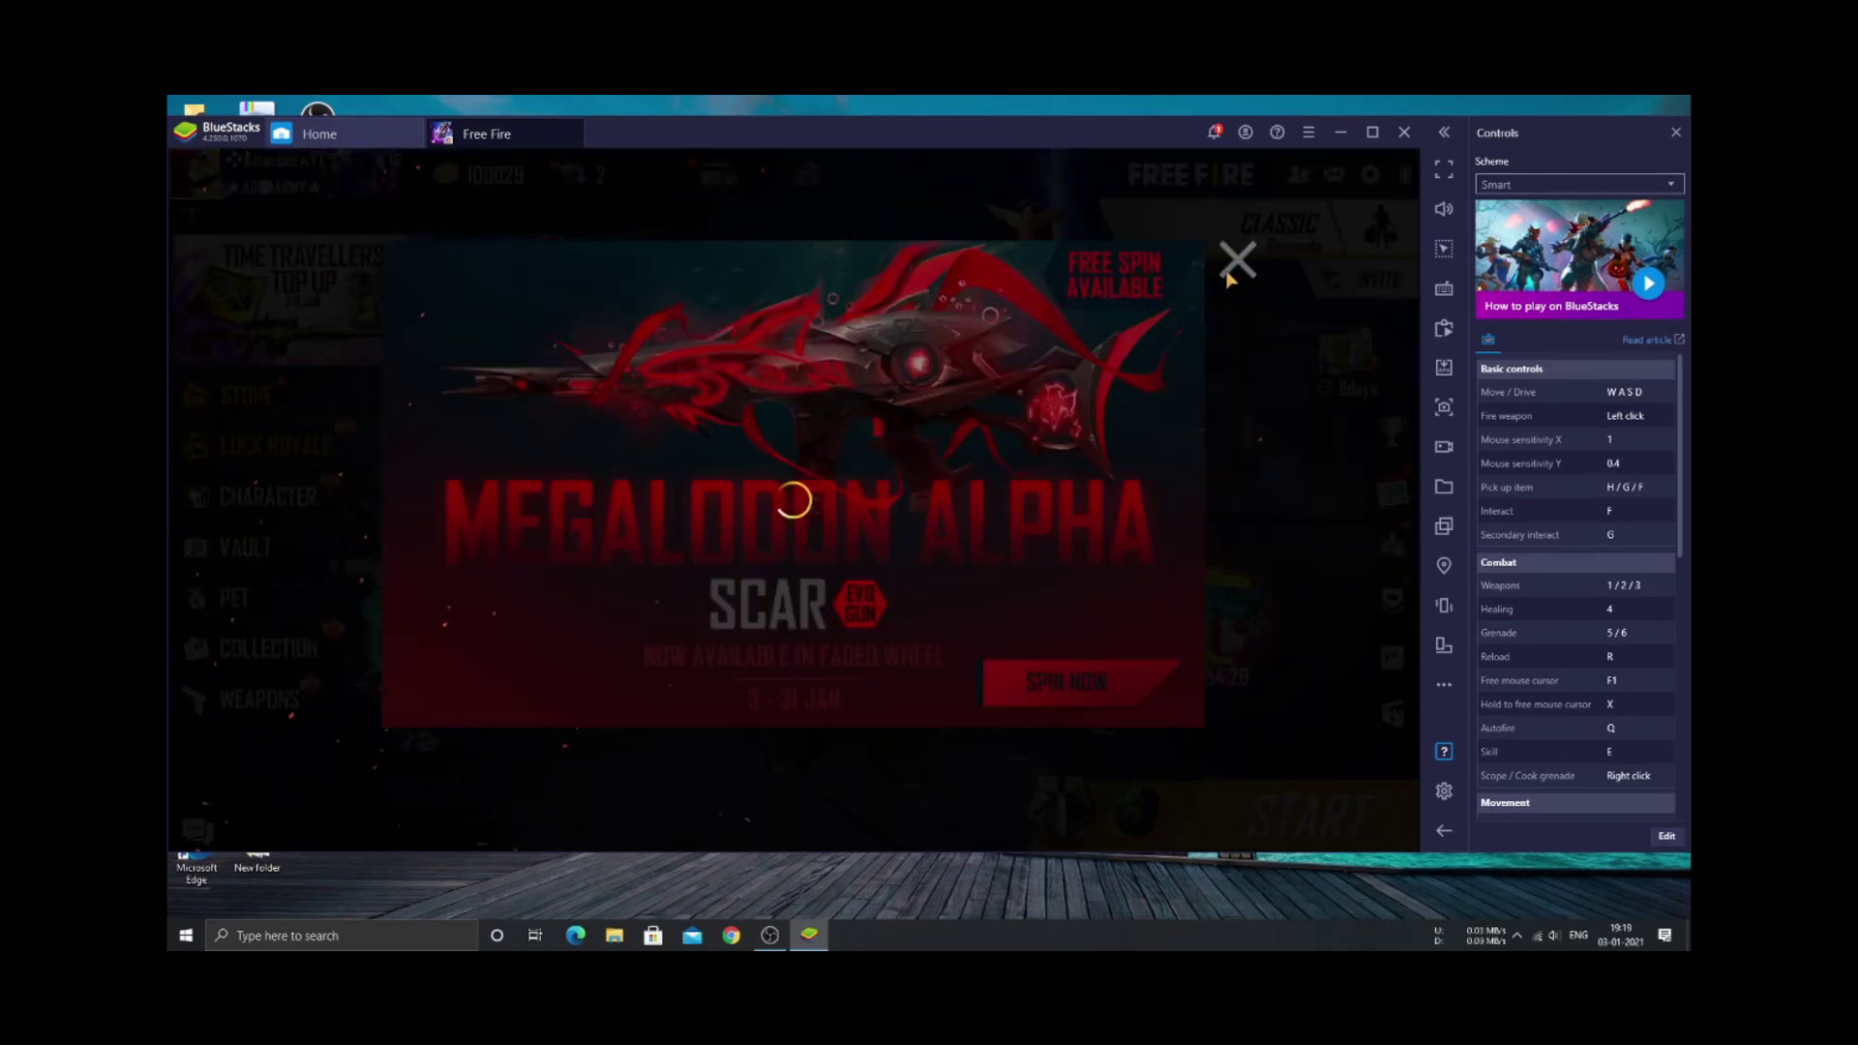
Dismiss the Megalodon Alpha and Time Travellers promotions and the Daily Rewards page to reach the lobby.
left_click(1235, 262)
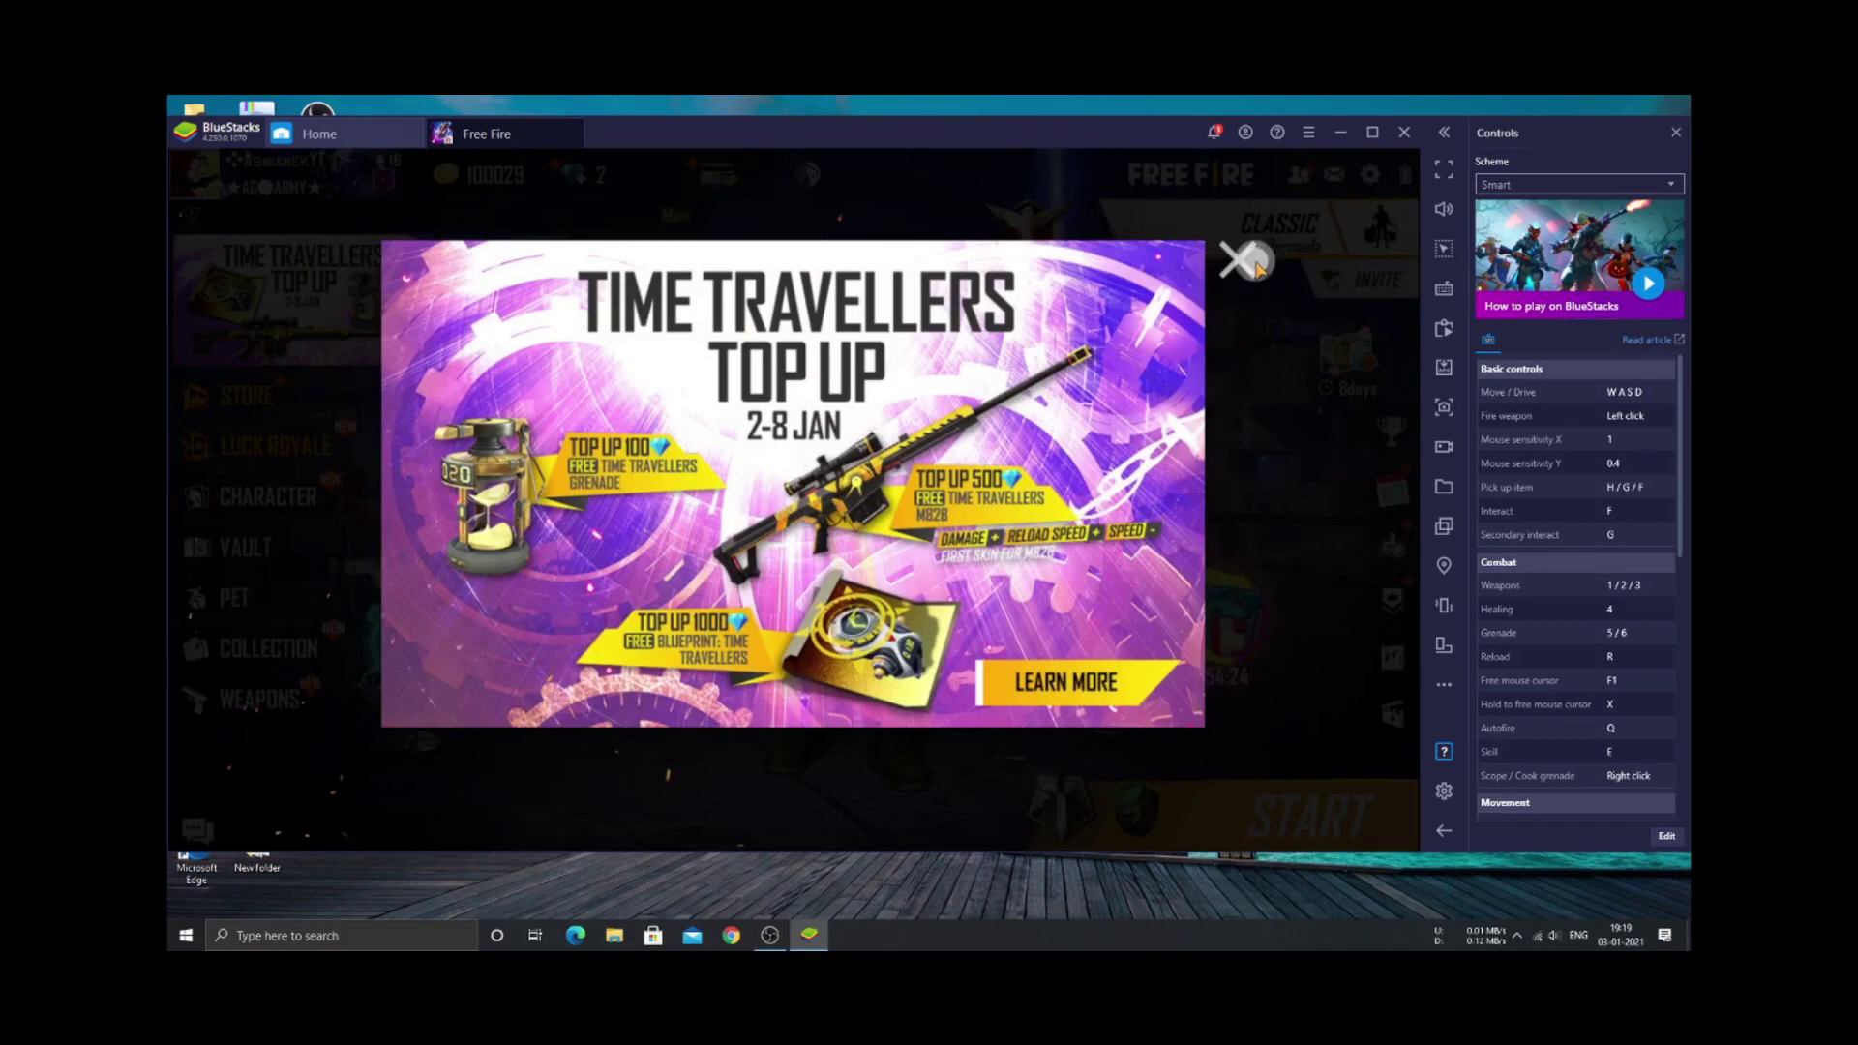
left_click(1254, 264)
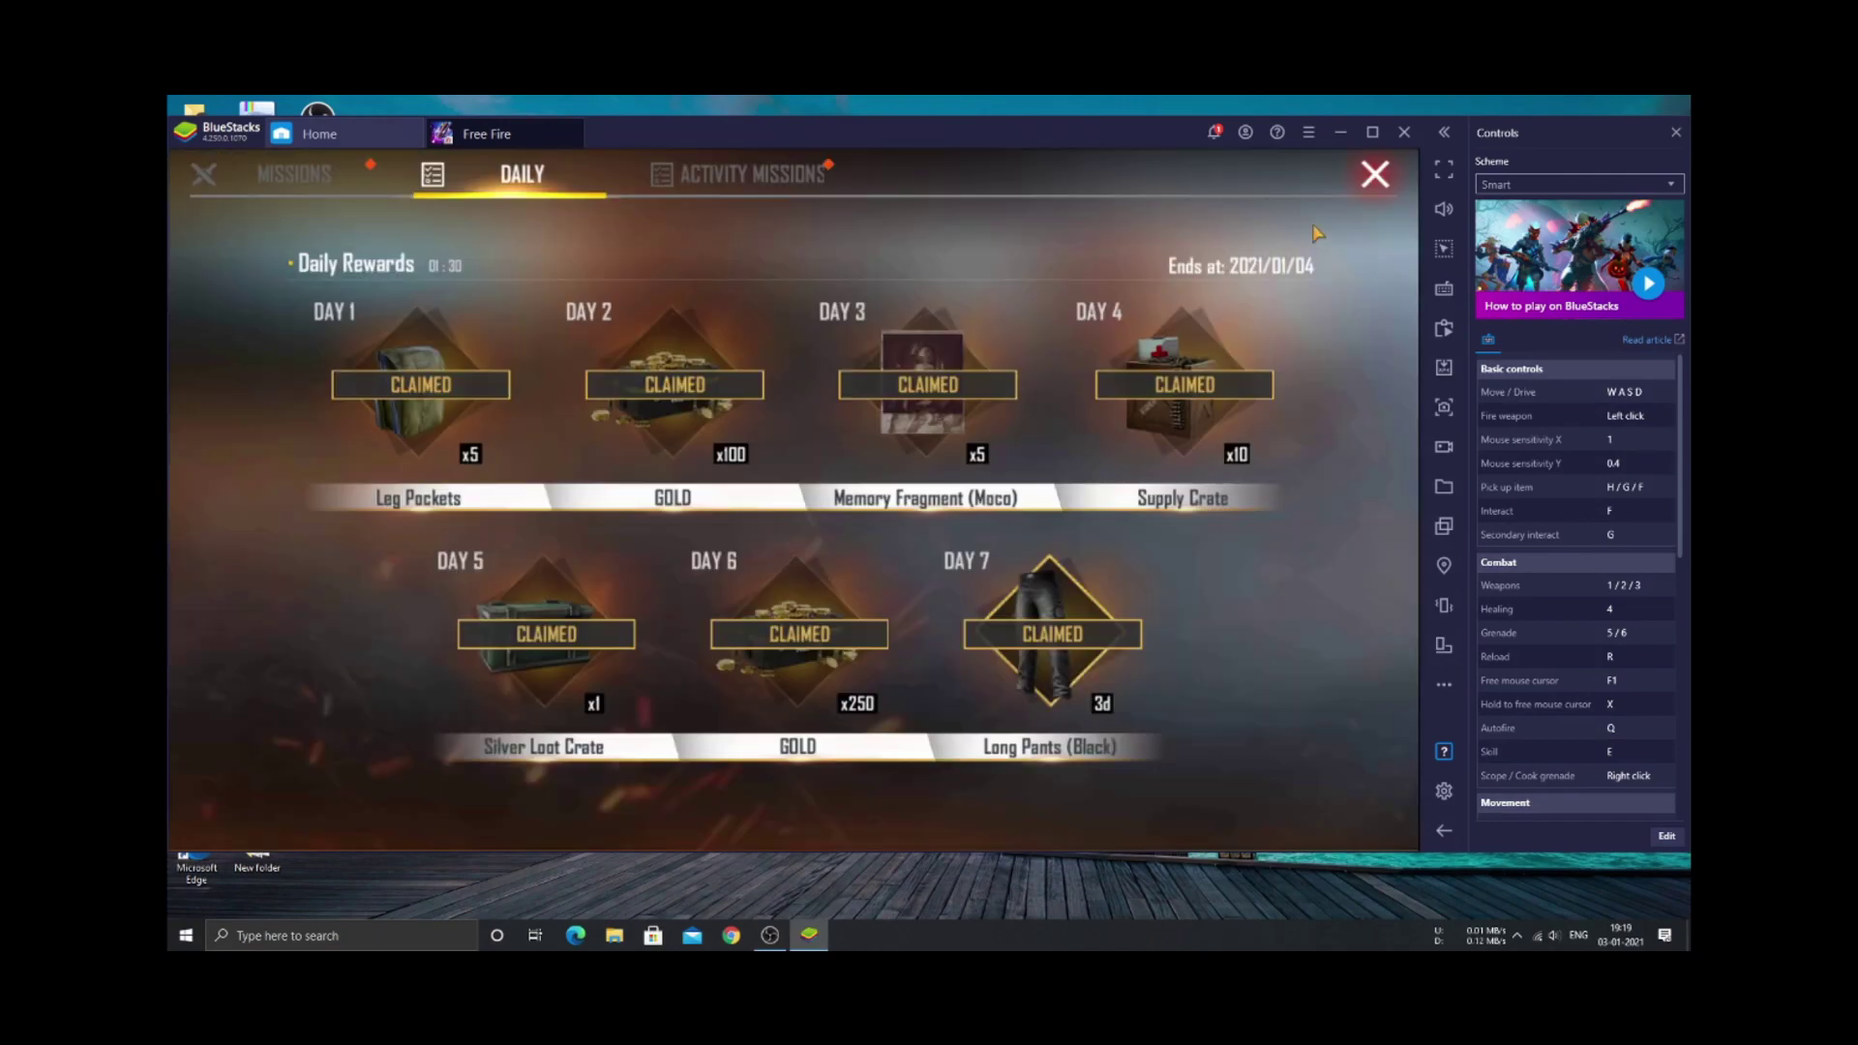
left_click(1374, 175)
left_click(1374, 175)
Open the lobby character's emote wheel and play the bowing emote.
left_click(856, 468)
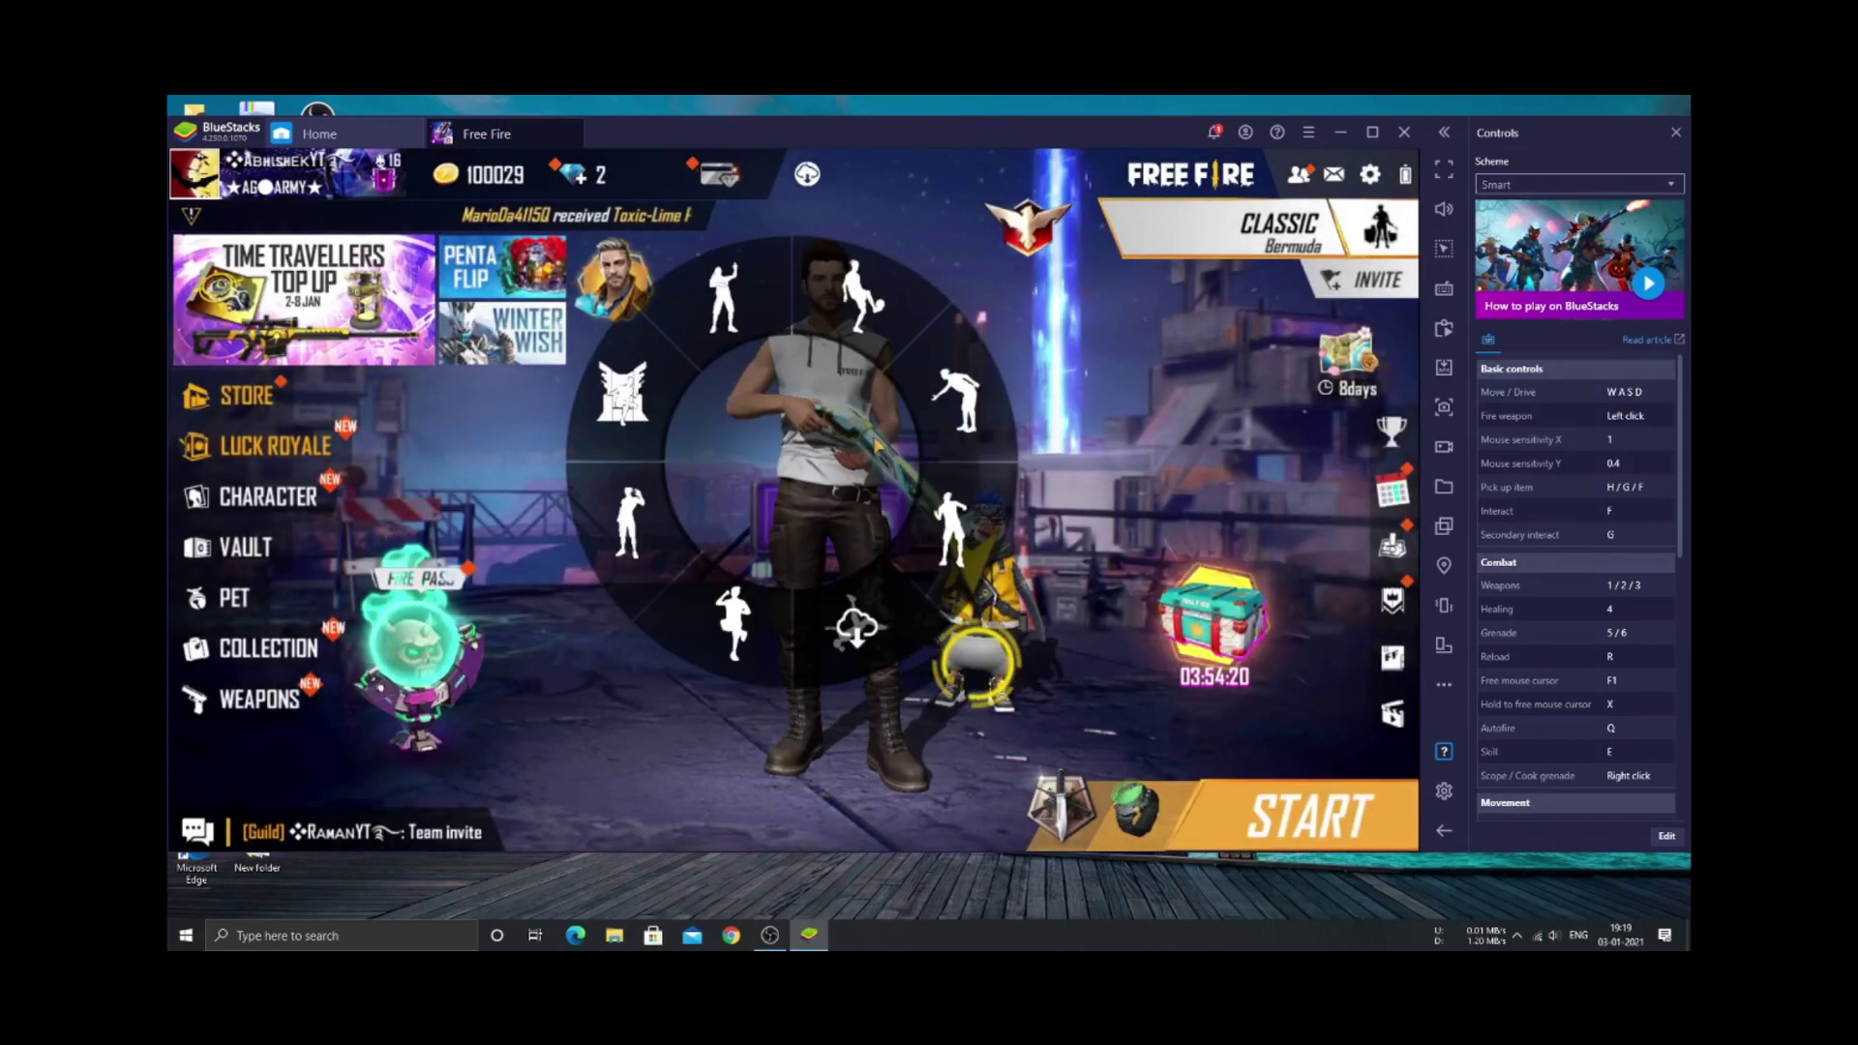
left_click(958, 399)
left_click(939, 423)
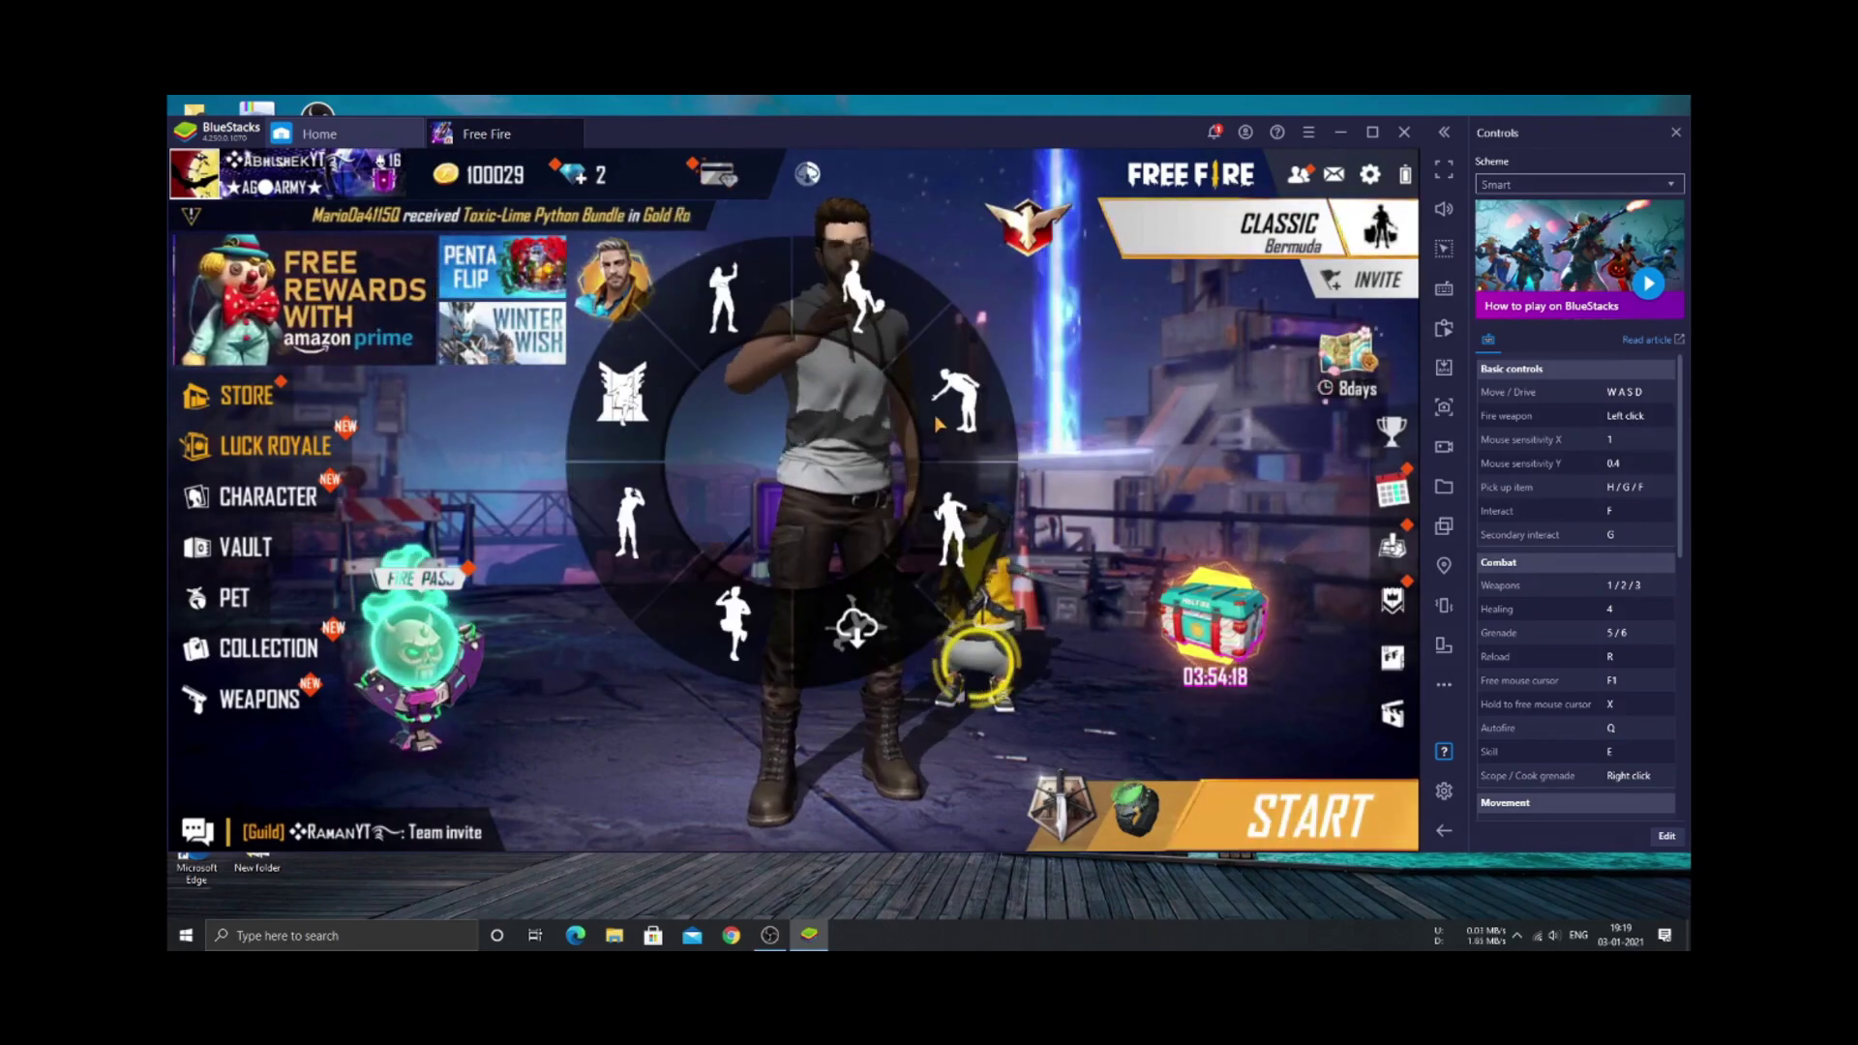
left_click(939, 423)
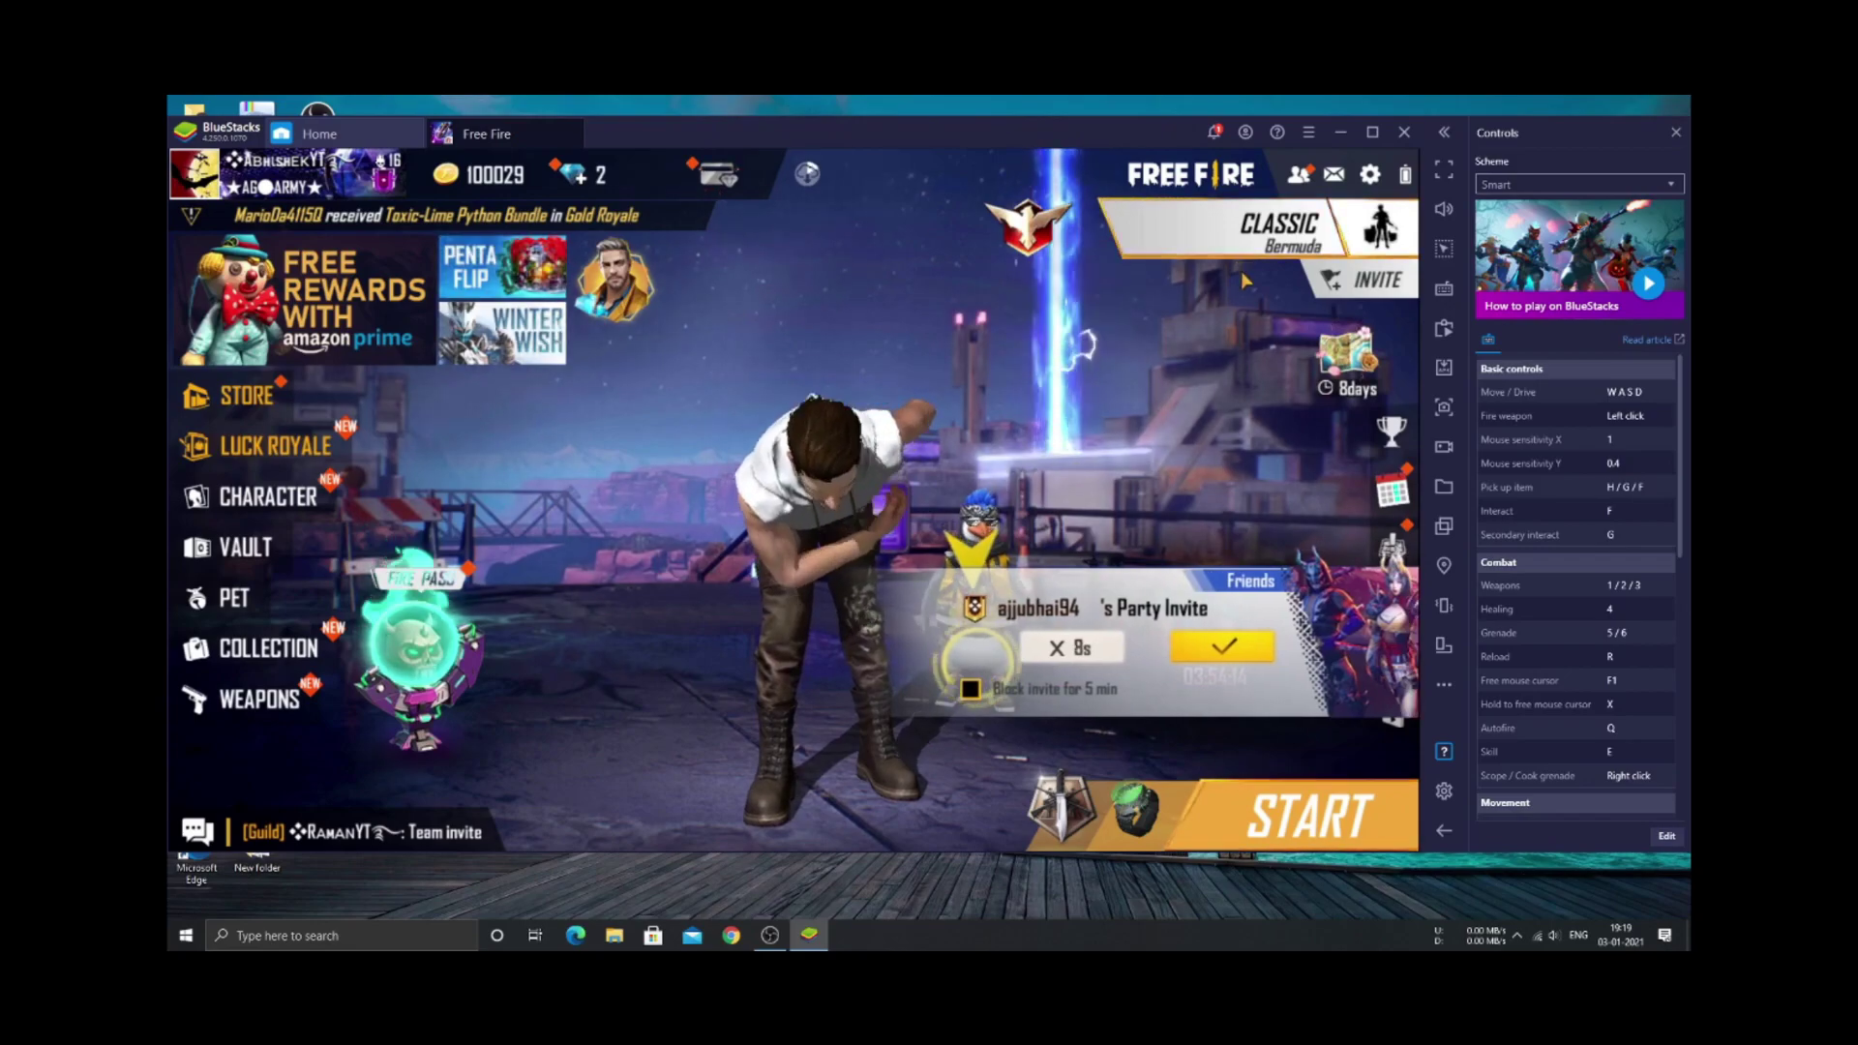
Choose the Training mode, decline the friend's party invite and start the match.
left_click(1258, 237)
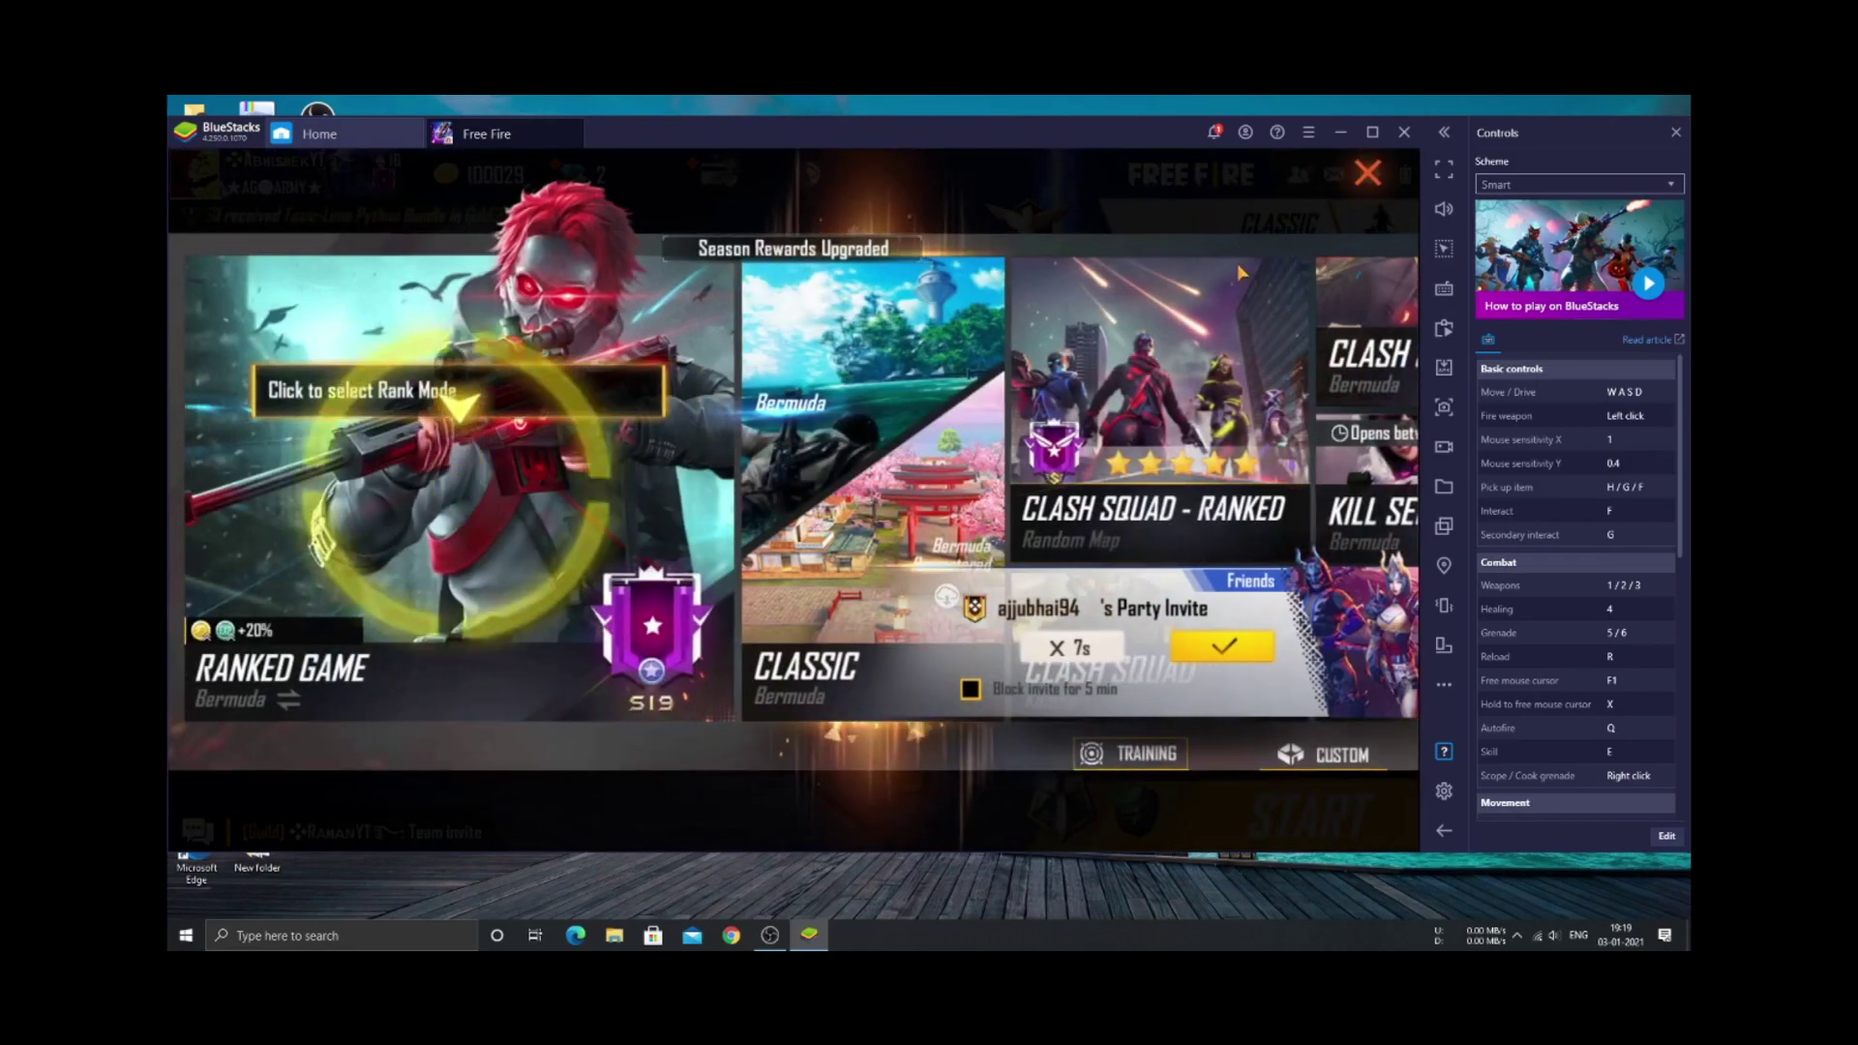
left_click(1147, 755)
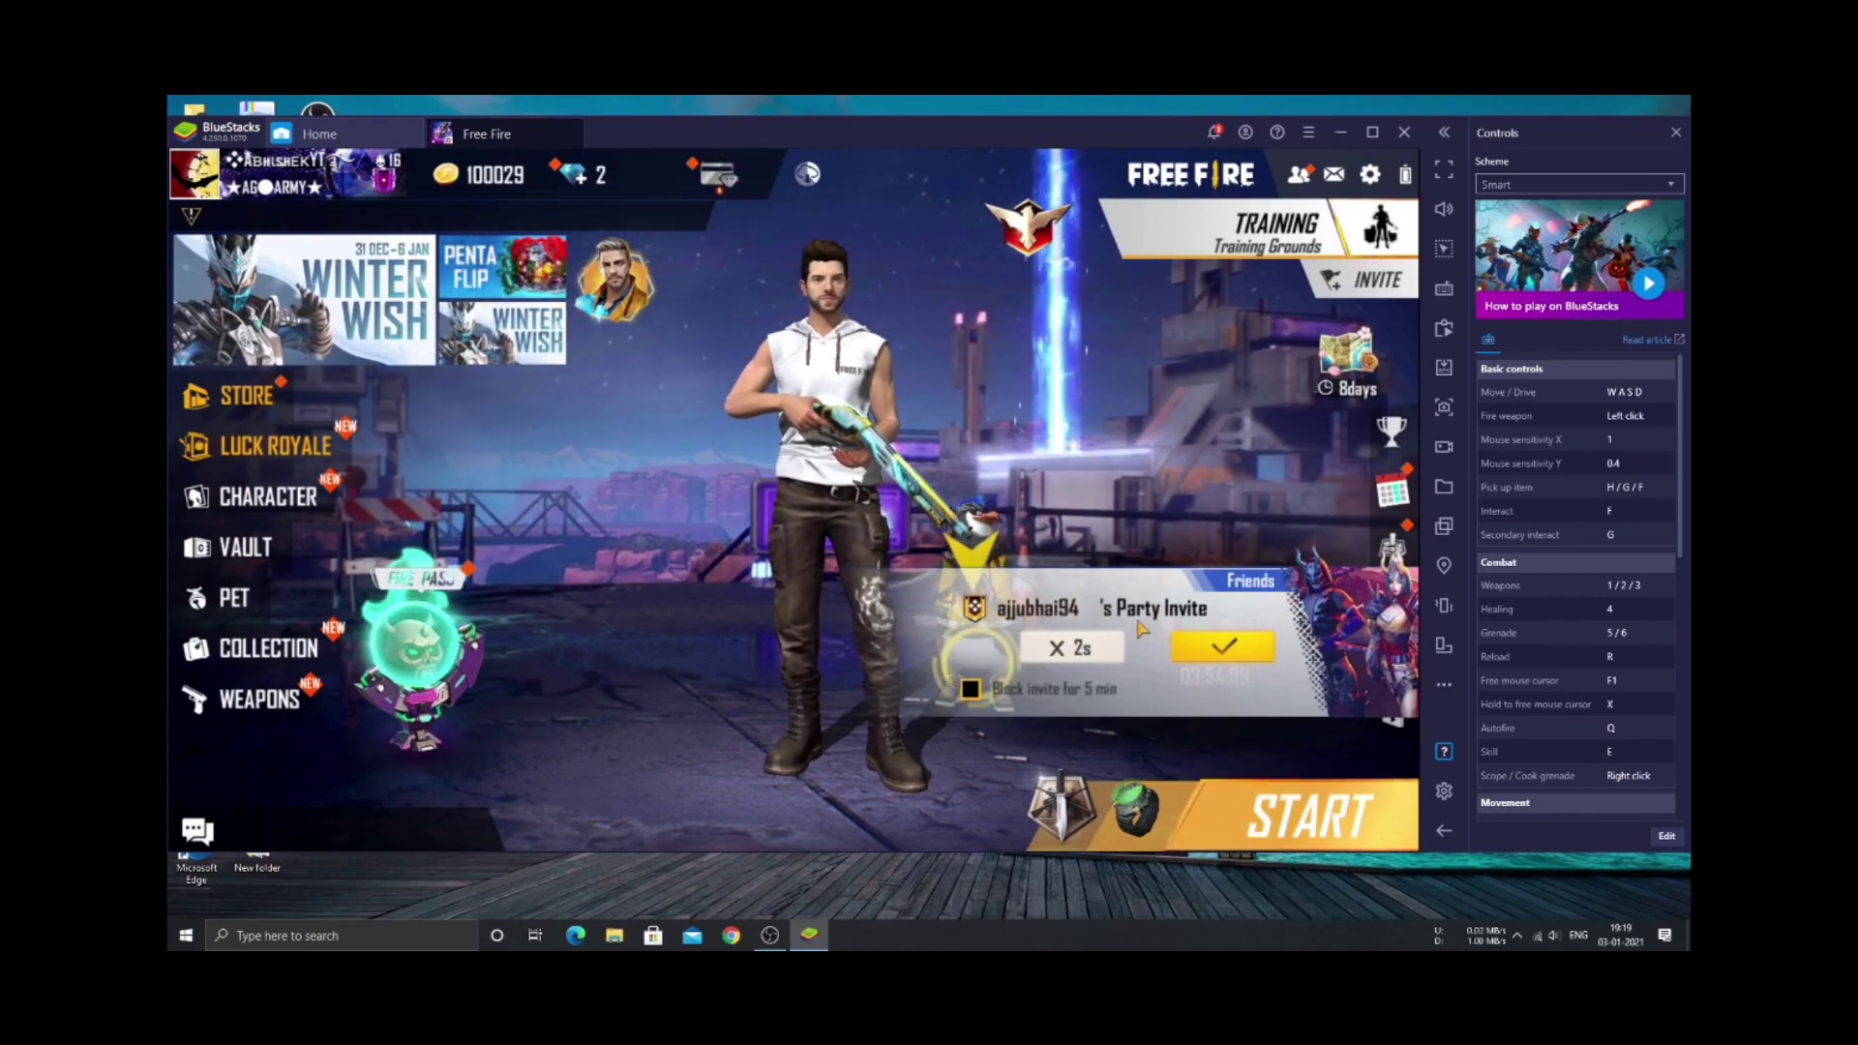
left_click(1109, 646)
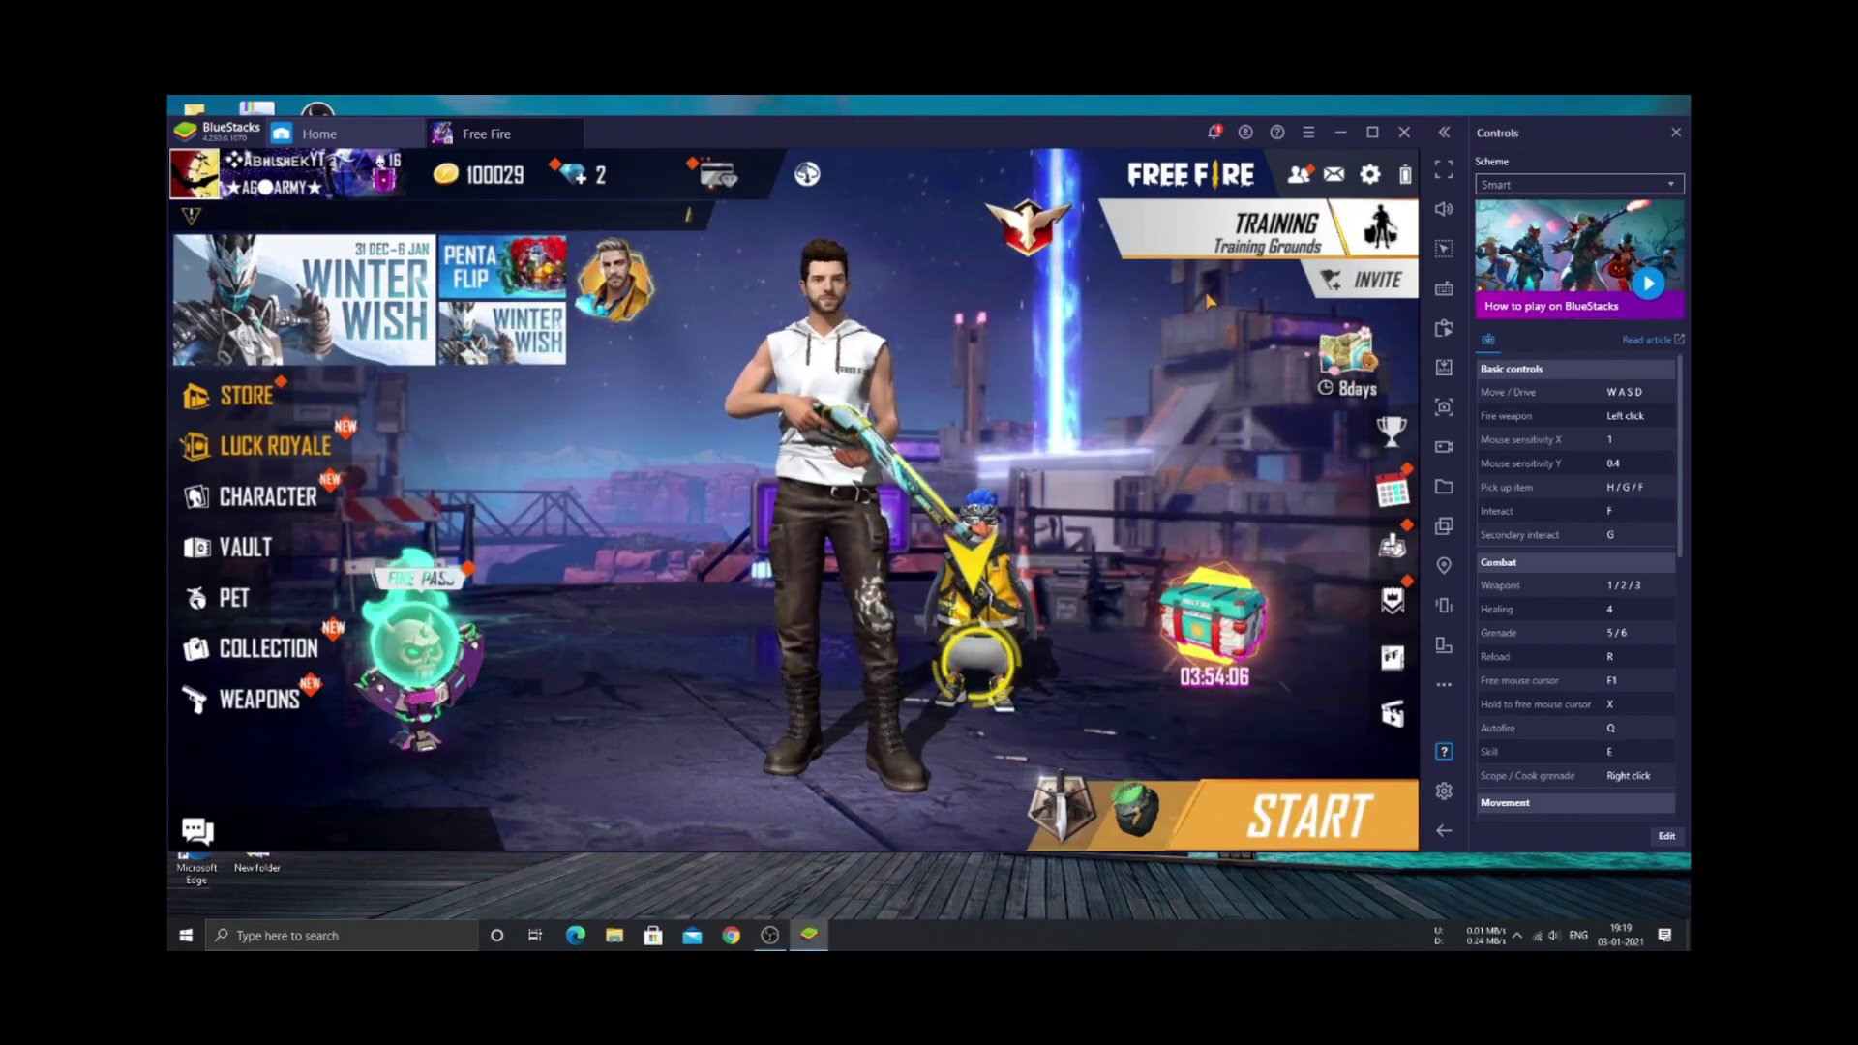
left_click(1312, 806)
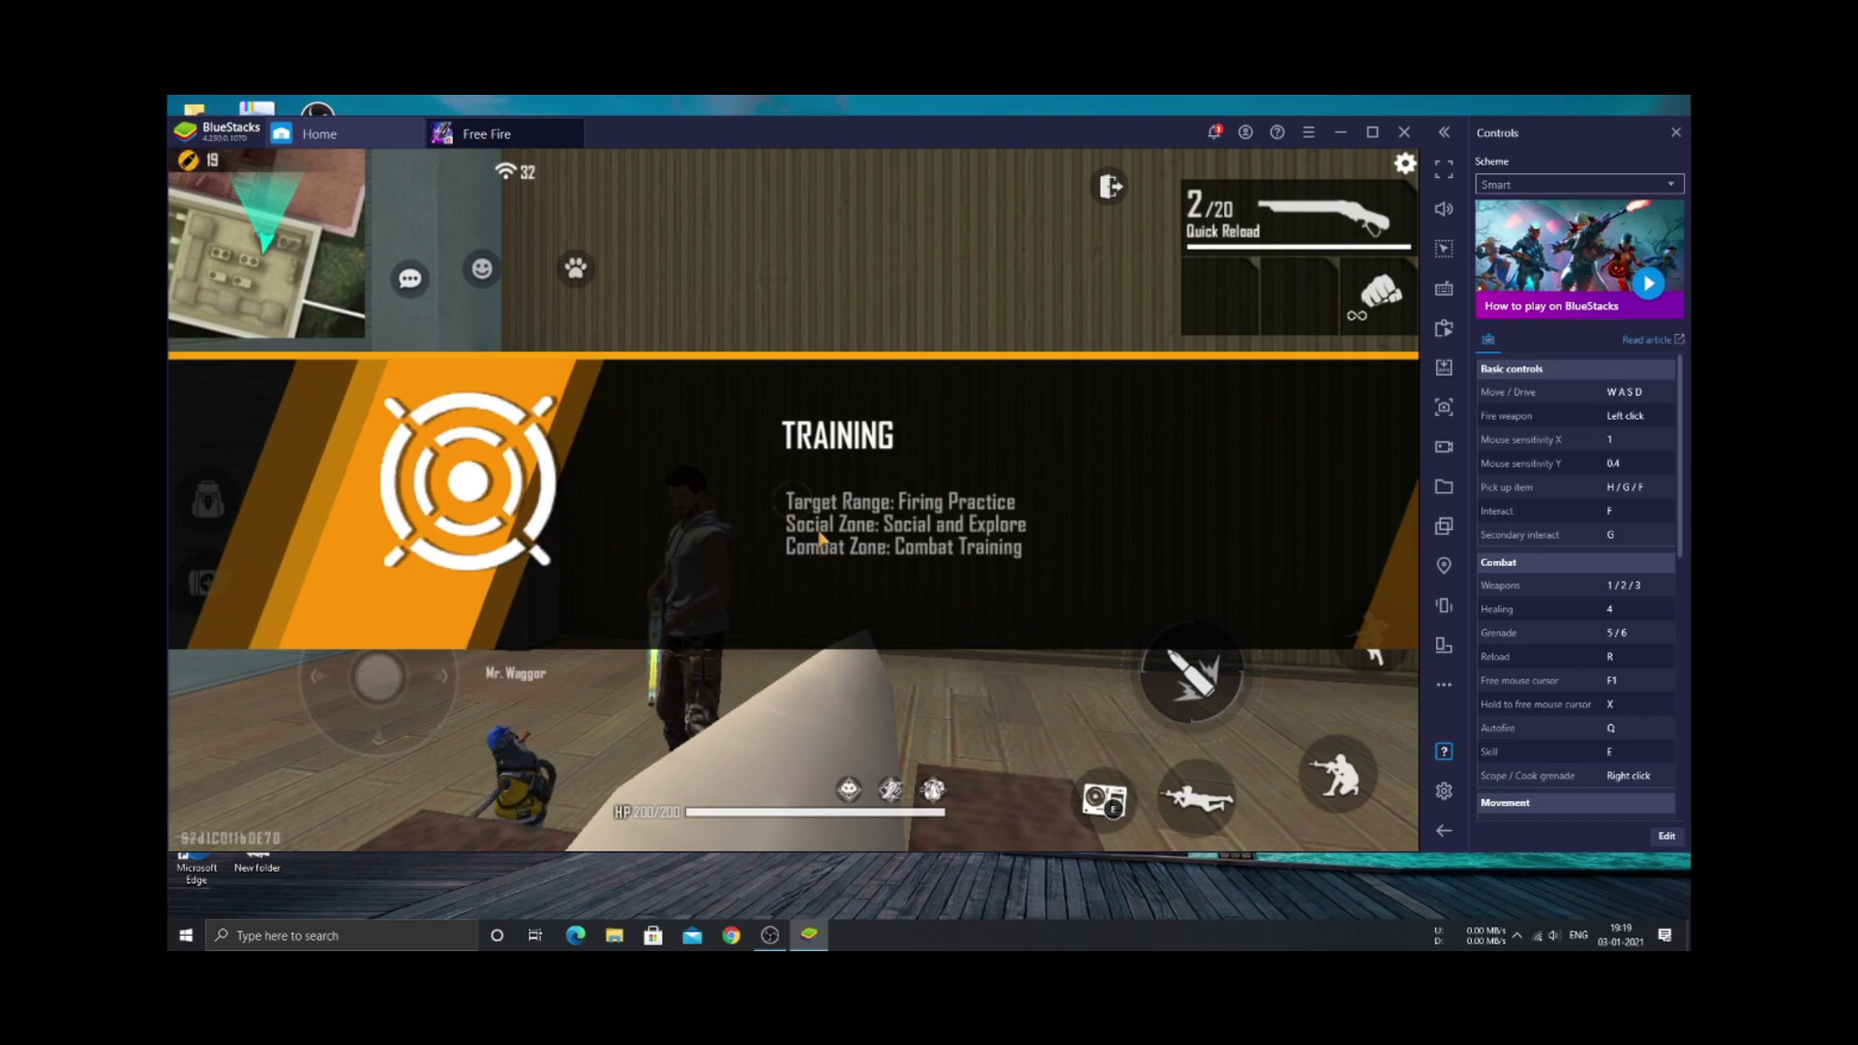
Test the keyboard controls in the Target Range by running around, firing the shotgun and reloading it.
key("w")
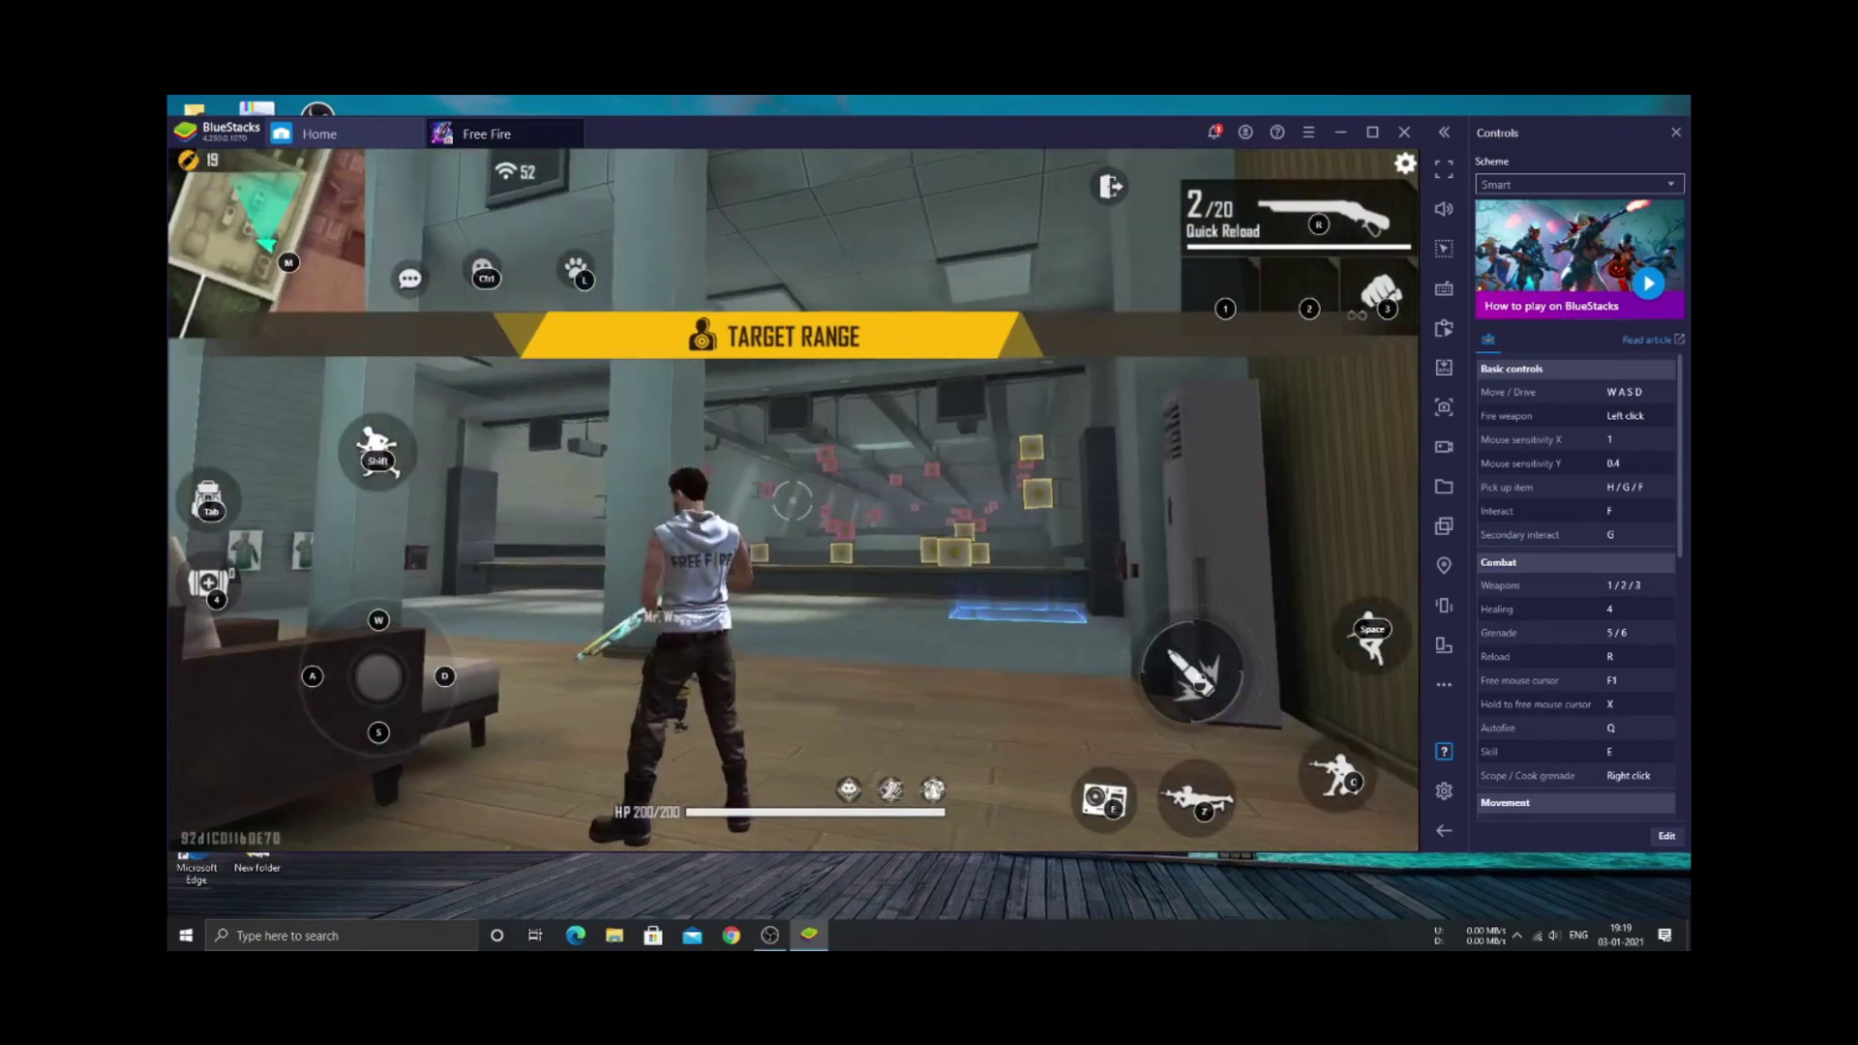
key("w")
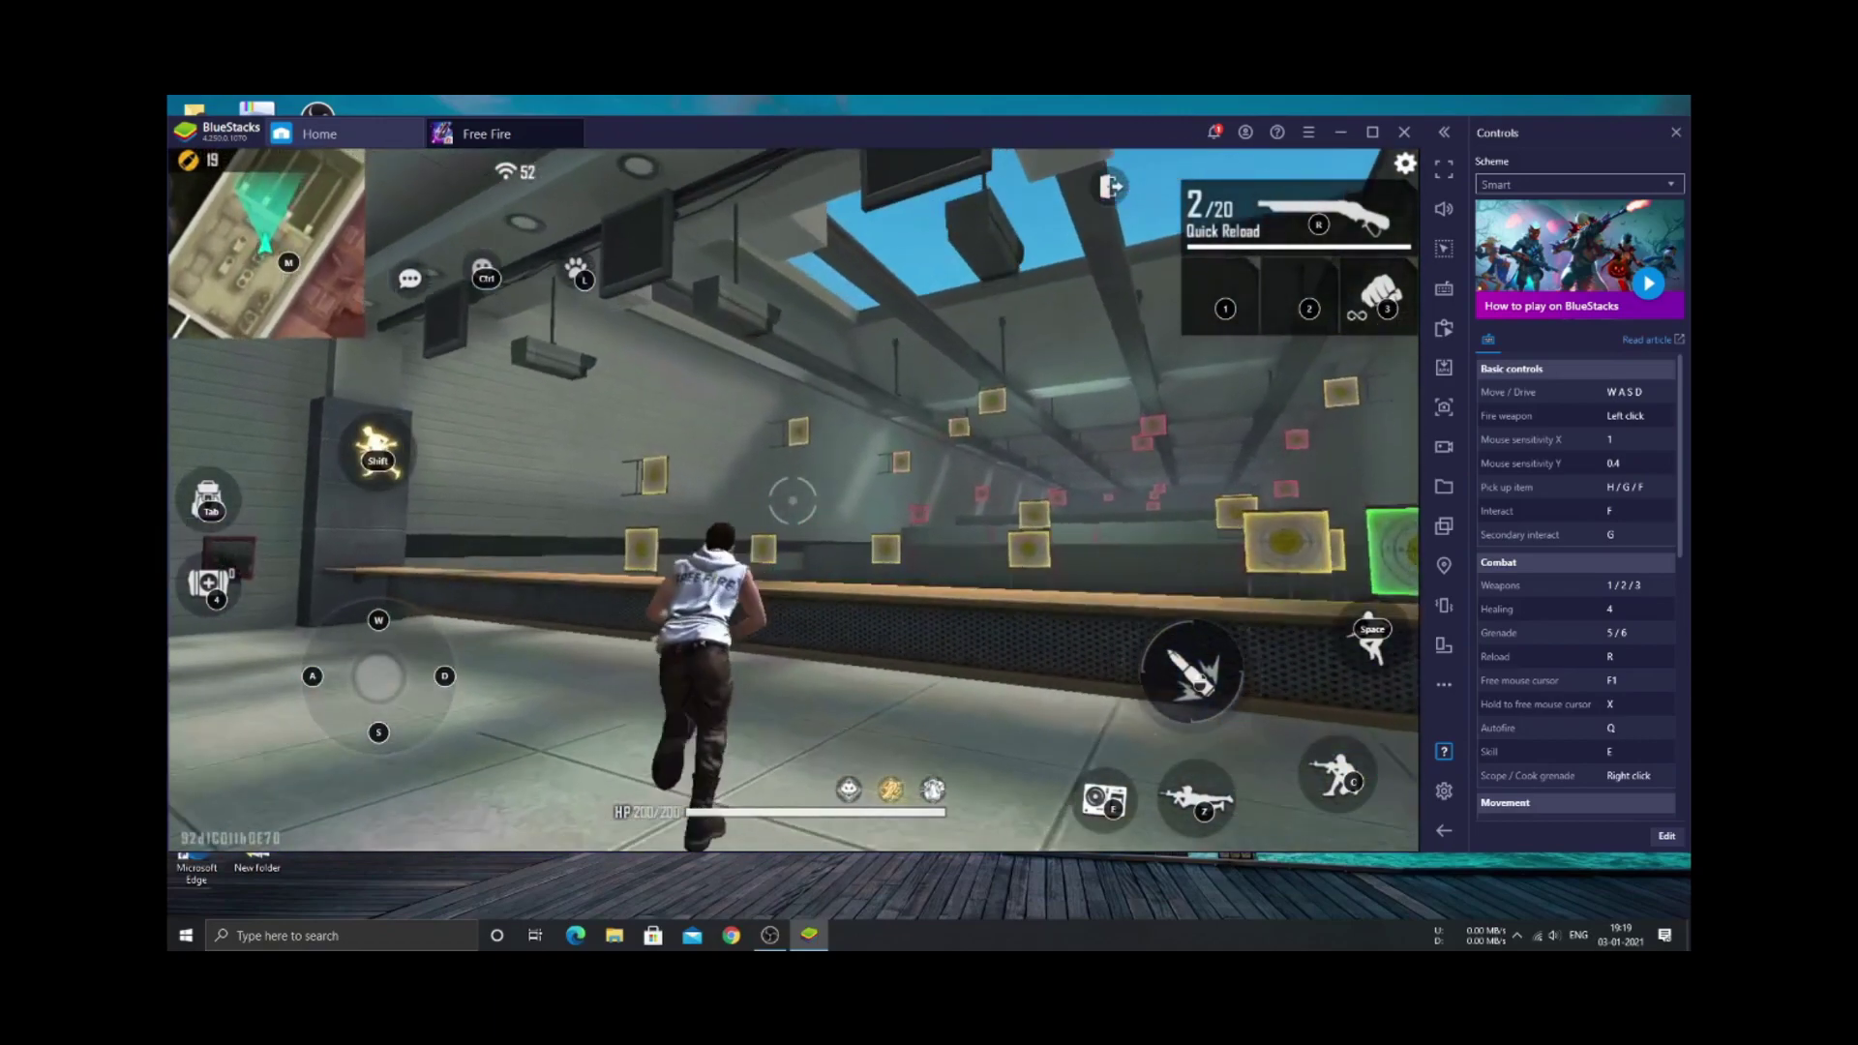
key("a")
key("s")
left_click(792, 500)
key("a")
key("r")
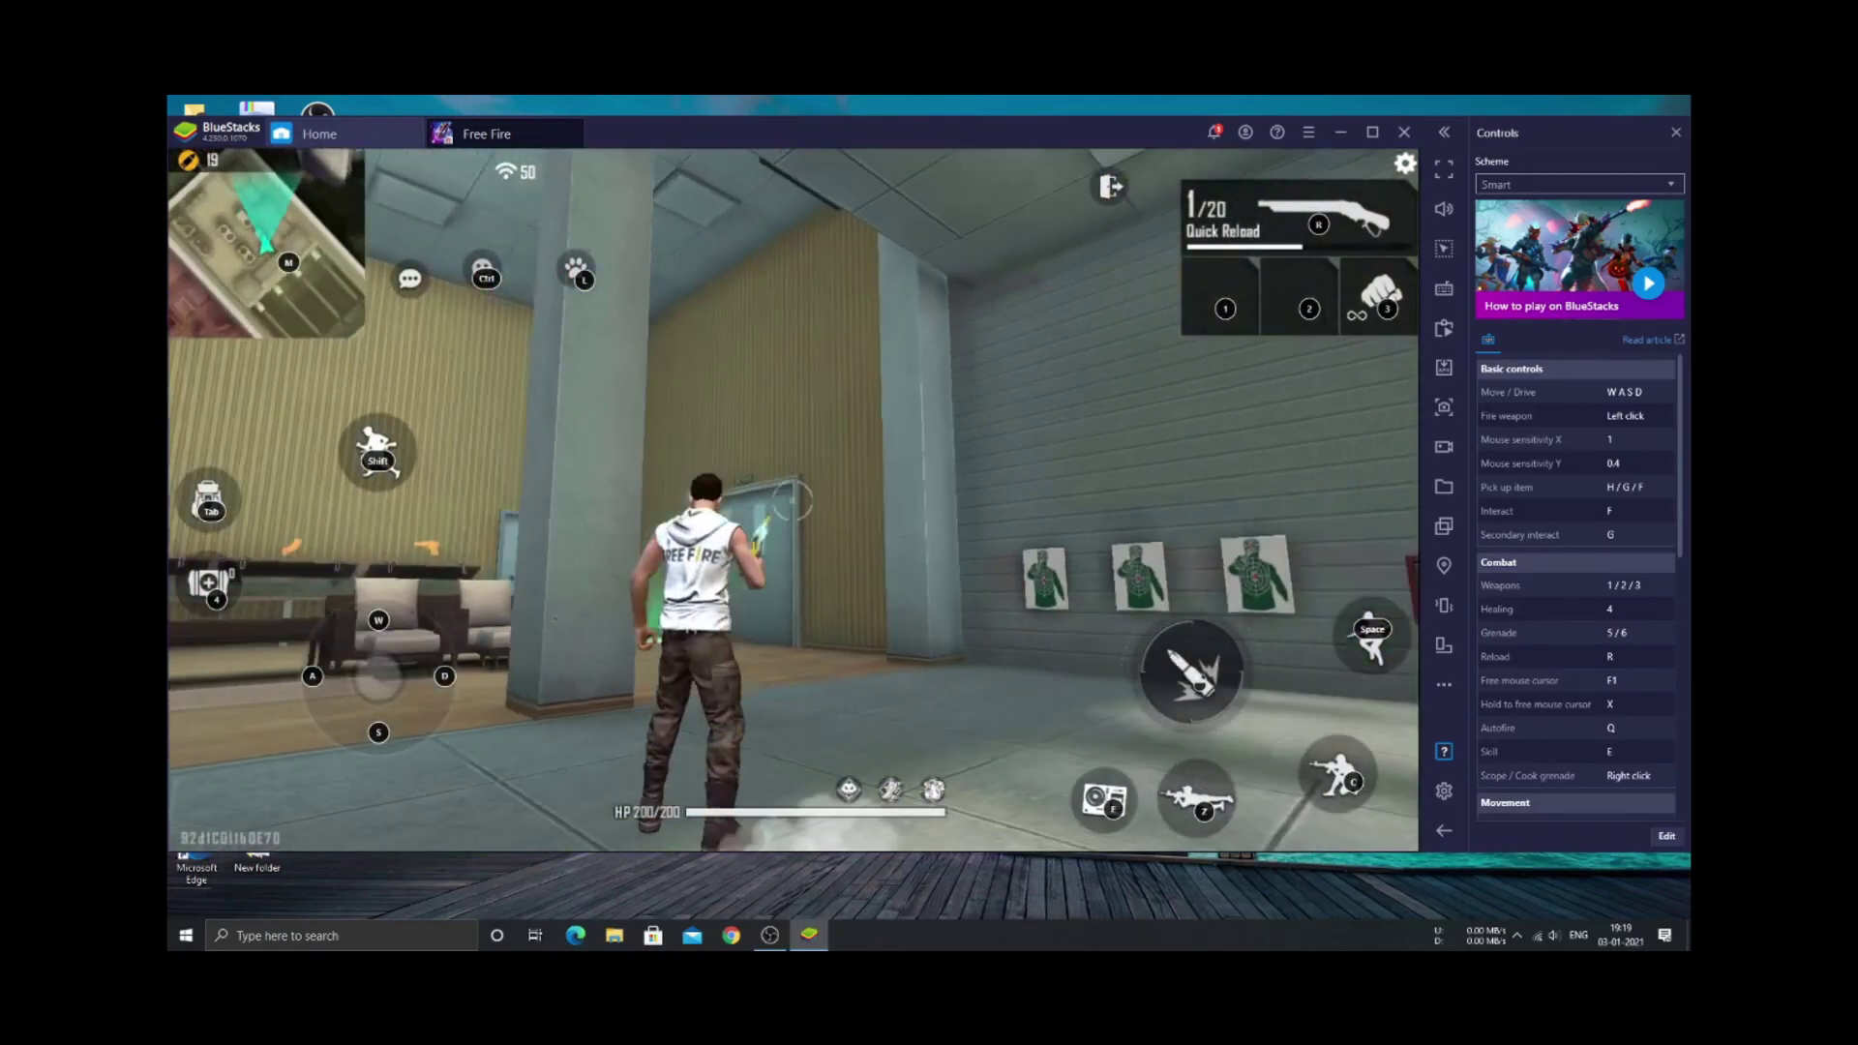